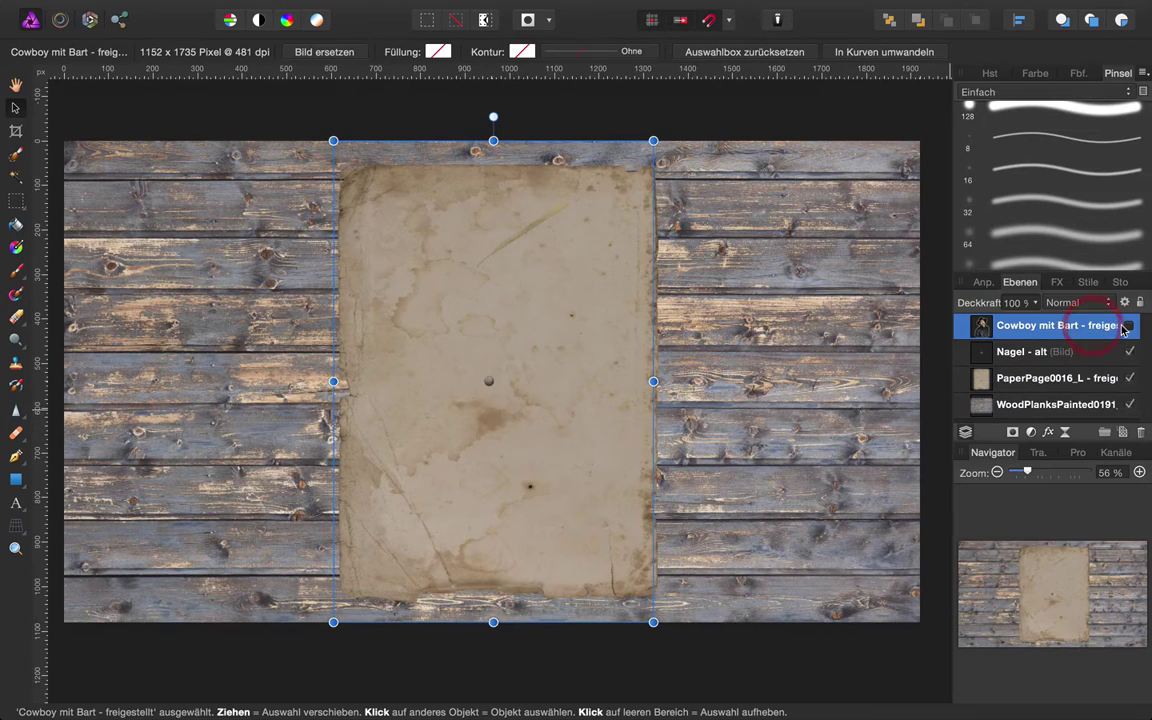
Move the Nagel - alt nail from the middle of the paper into its upper-left corner.
{"action": "left_click", "coordinate": [1127, 326]}
{"action": "left_click", "coordinate": [1126, 326]}
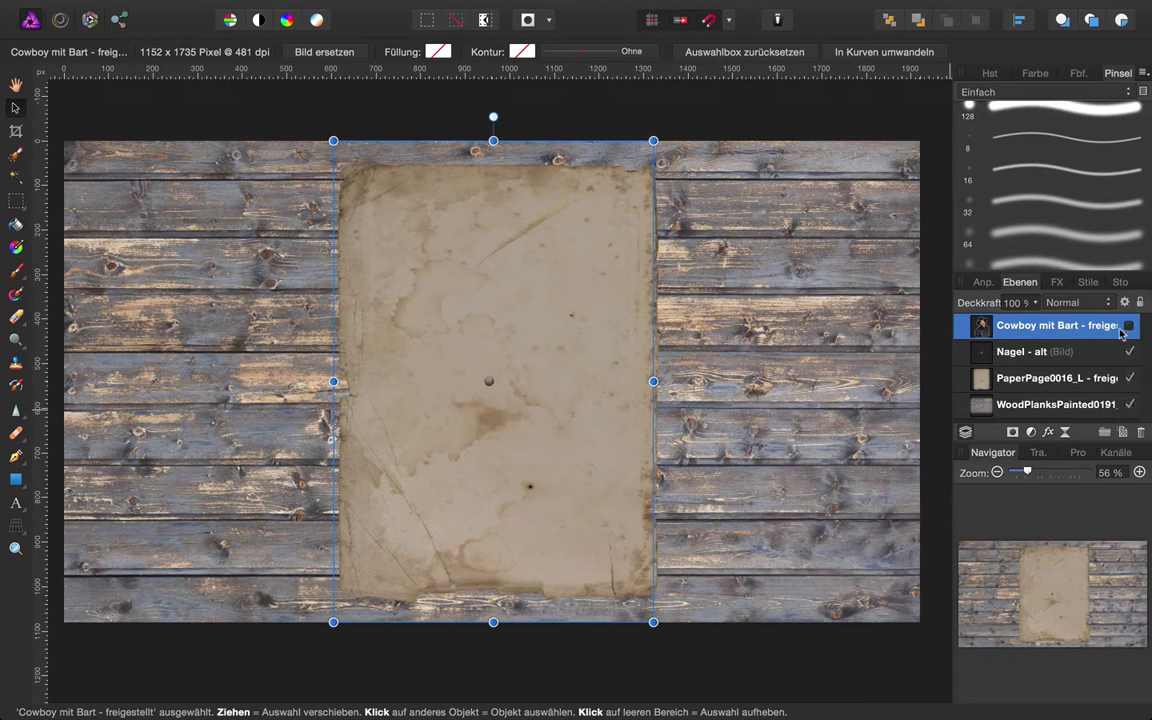
{"action": "left_click", "coordinate": [1094, 358]}
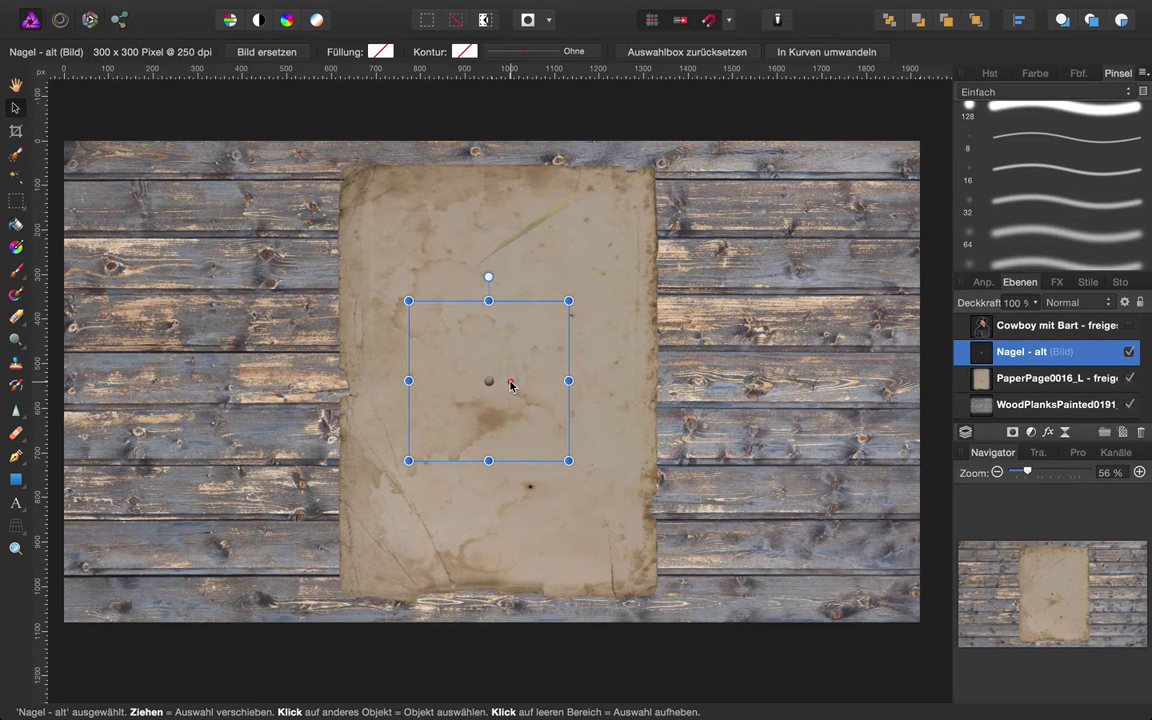
{"action": "left_click_drag", "start_coordinate": [510, 385], "coordinate": [390, 197]}
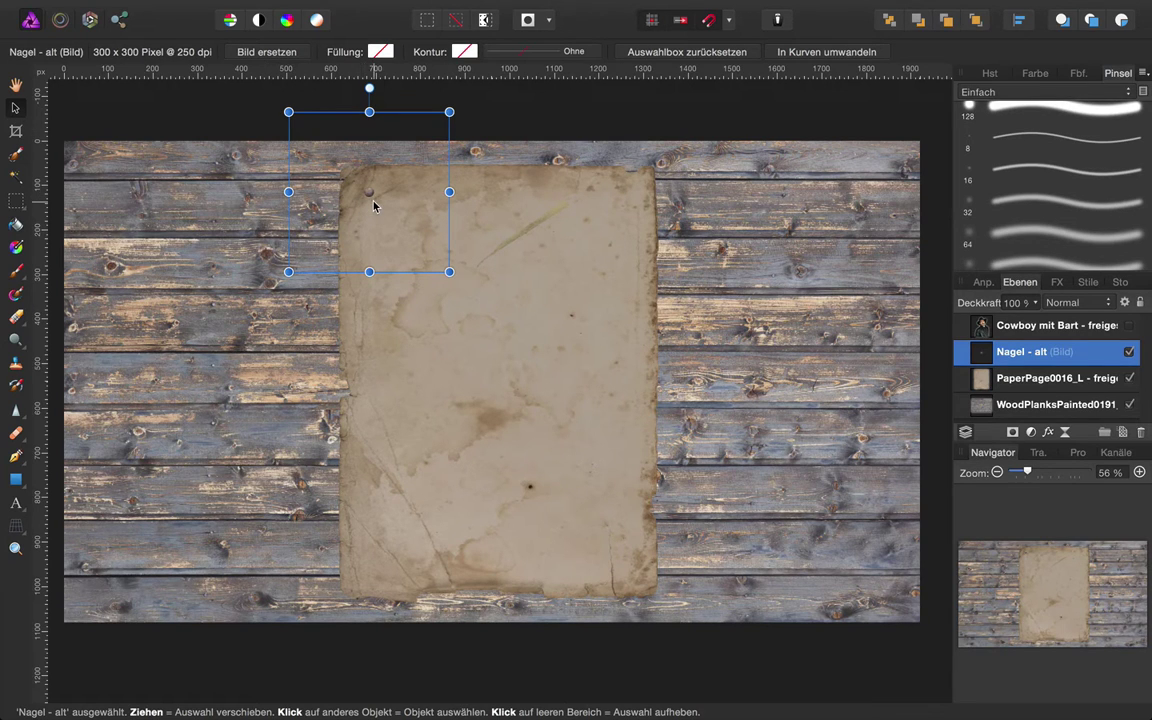
Duplicate the nail three times and place the copies in the paper's upper-right, lower-right and lower-left corners.
{"action": "key", "text": "super+j"}
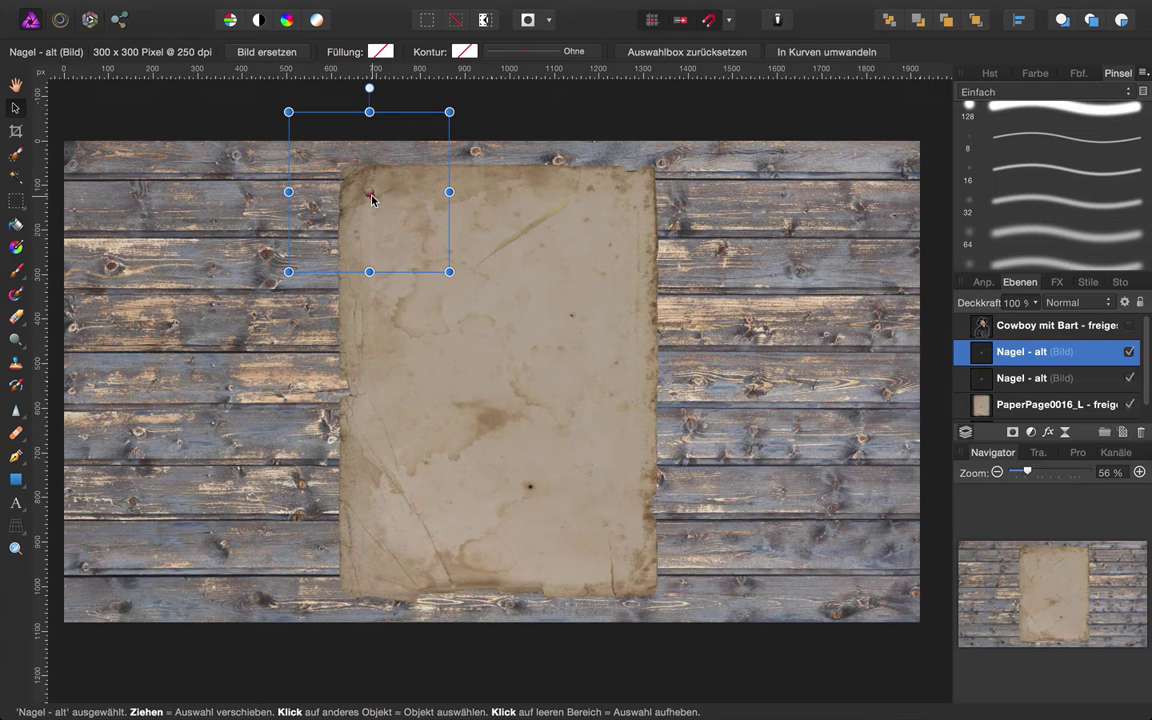
{"action": "left_click_drag", "start_coordinate": [370, 198], "coordinate": [634, 195]}
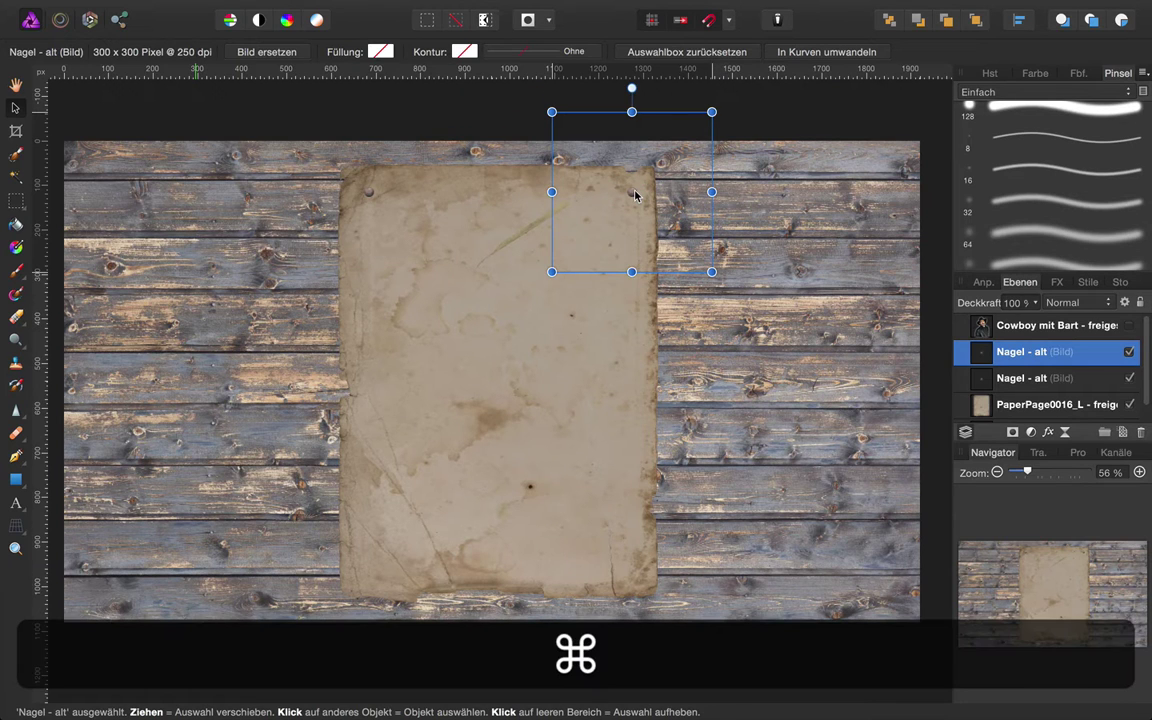
{"action": "key", "text": "super+j"}
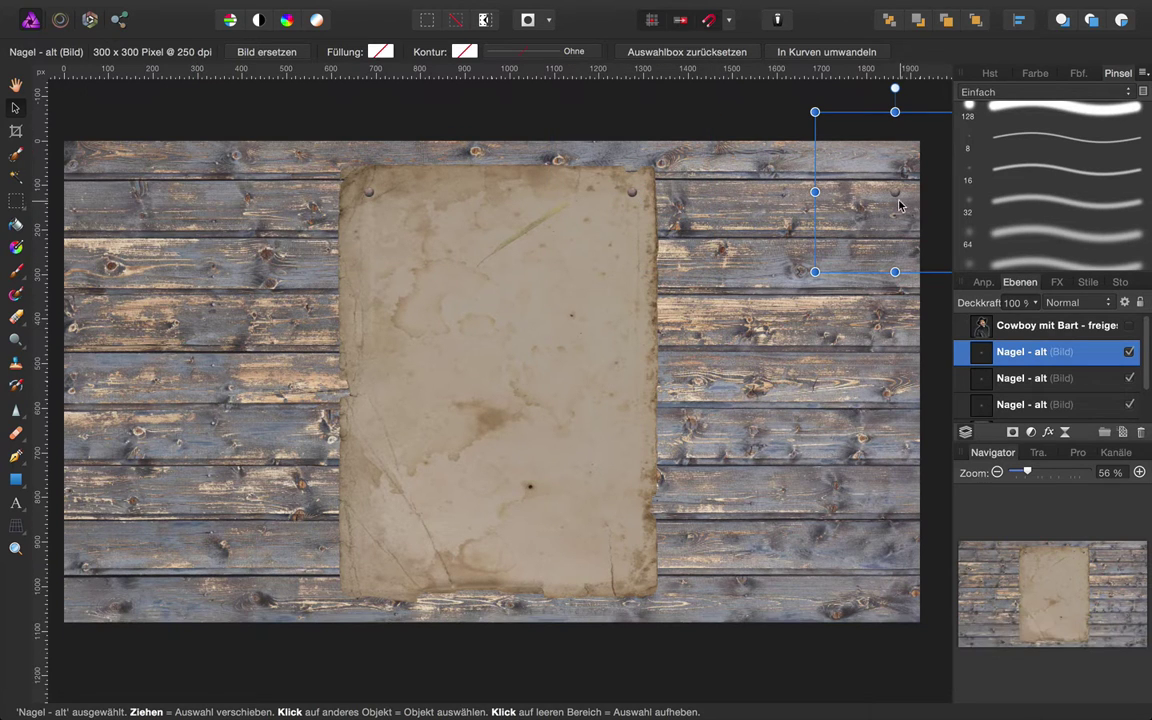
{"action": "left_click_drag", "start_coordinate": [897, 199], "coordinate": [622, 575]}
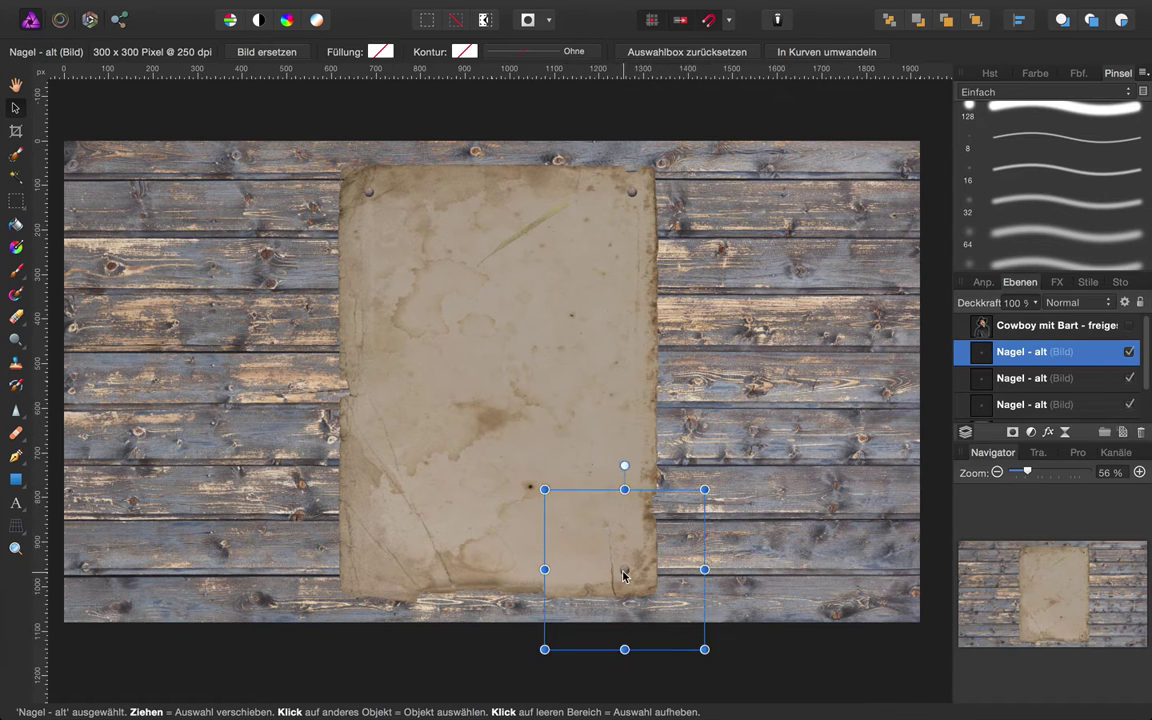
{"action": "key", "text": "super+j"}
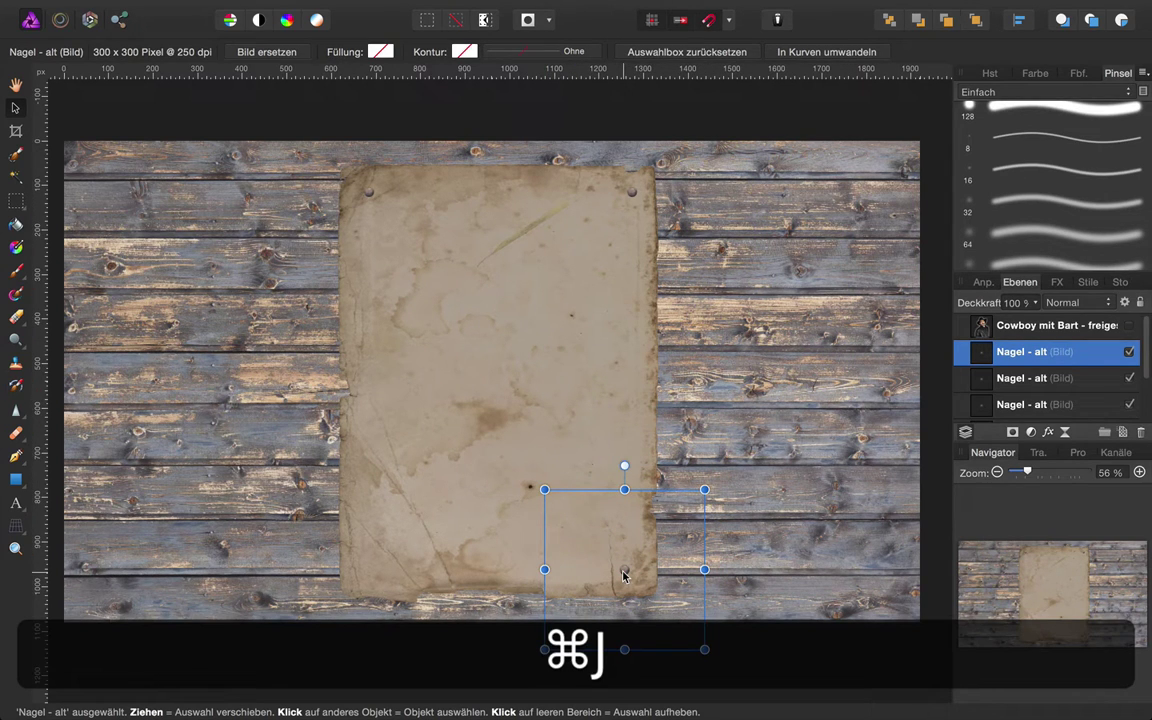
{"action": "left_click_drag", "start_coordinate": [622, 575], "coordinate": [360, 571]}
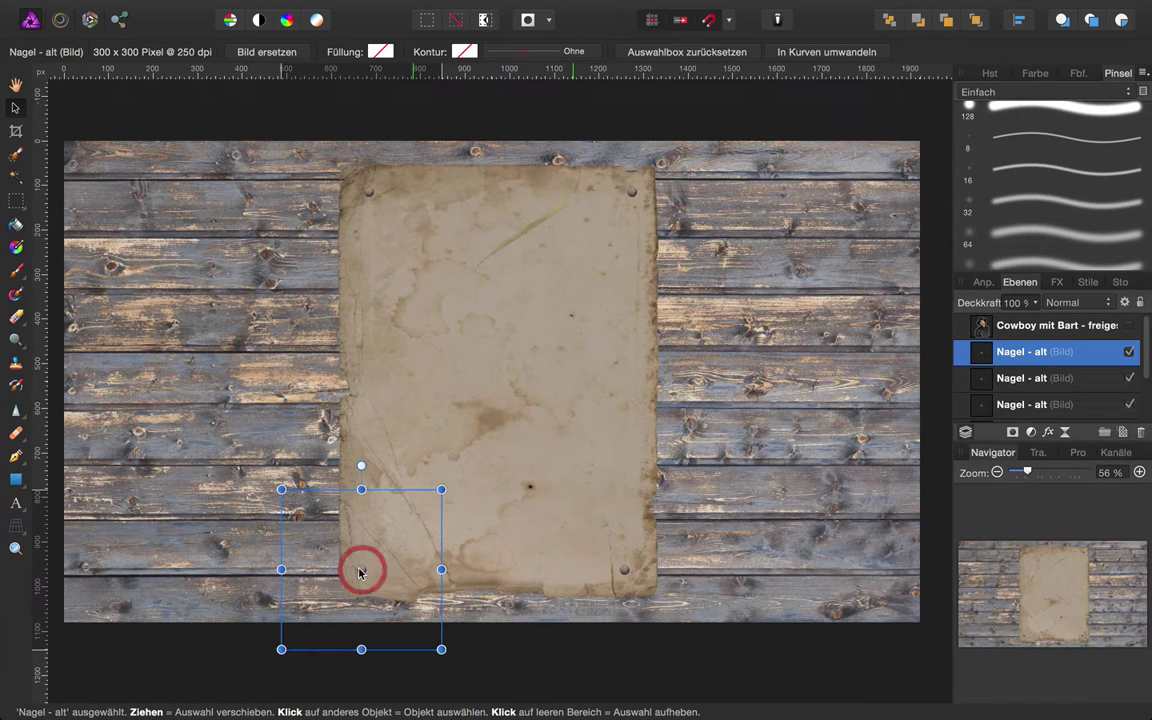
{"action": "left_click", "coordinate": [625, 573]}
{"action": "left_click_drag", "start_coordinate": [625, 573], "coordinate": [631, 573]}
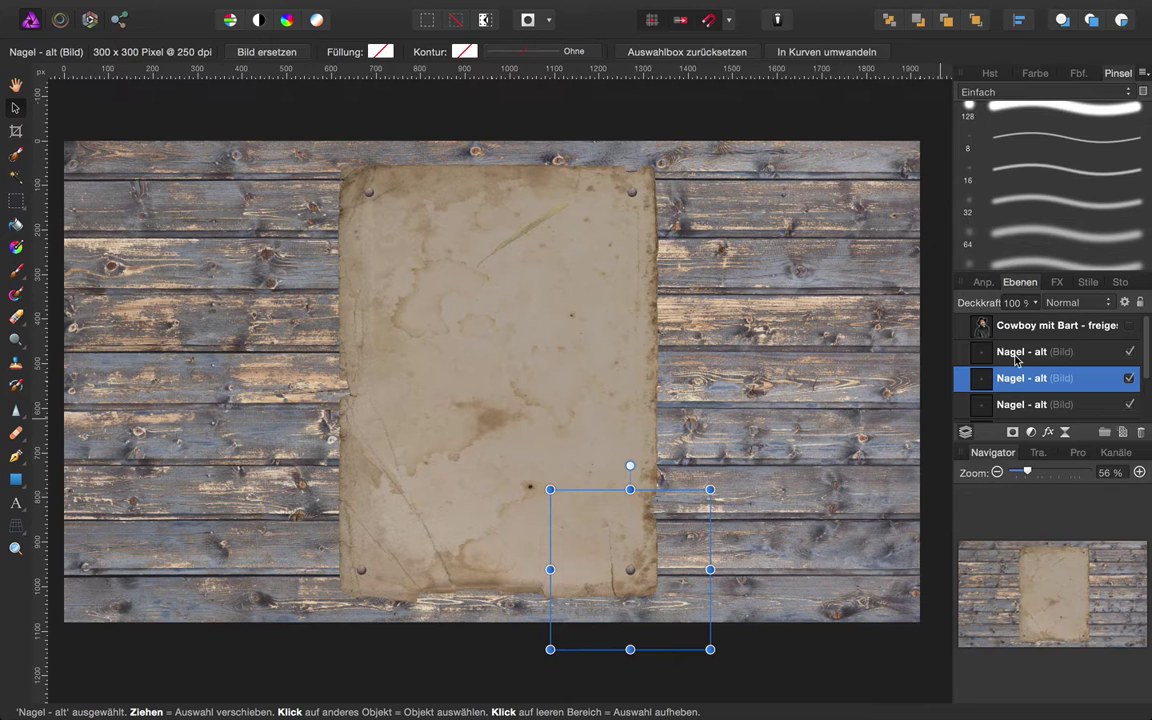
Group the four Nagel - alt layers.
{"action": "scroll", "coordinate": [1016, 362], "scroll_direction": "down", "scroll_amount": 1}
{"action": "scroll", "coordinate": [1016, 362], "scroll_direction": "down", "scroll_amount": 2}
{"action": "scroll", "coordinate": [1014, 355], "scroll_direction": "up", "scroll_amount": 2}
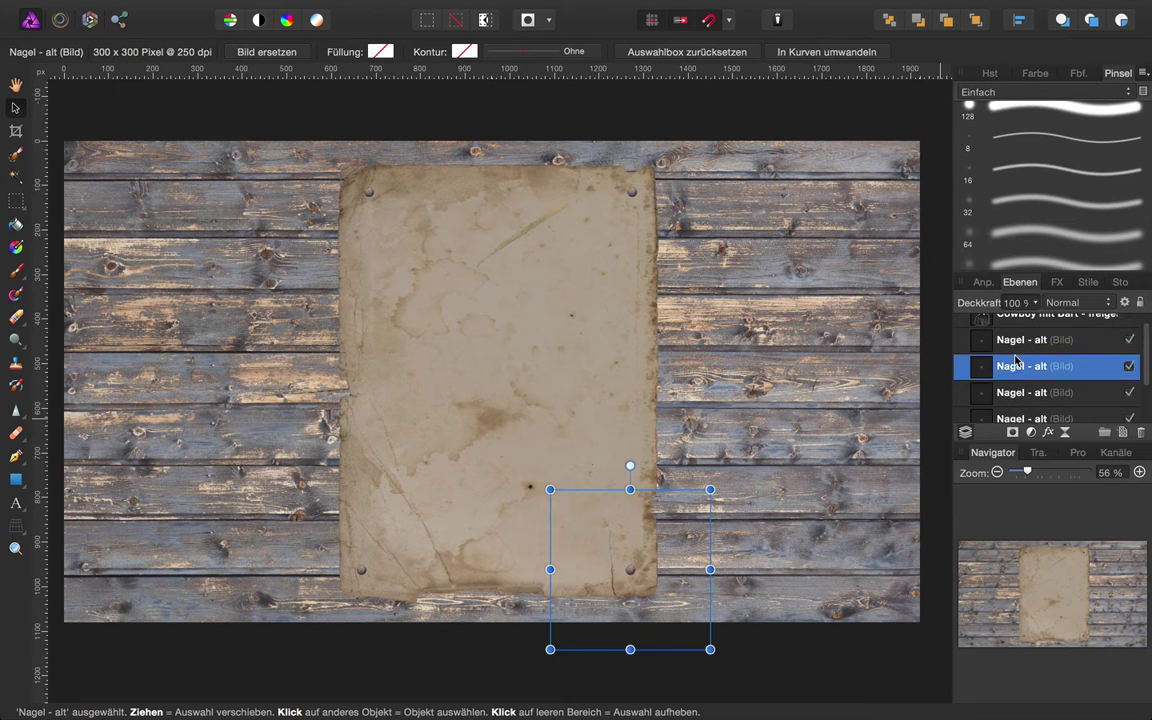
{"action": "left_click", "coordinate": [1014, 346]}
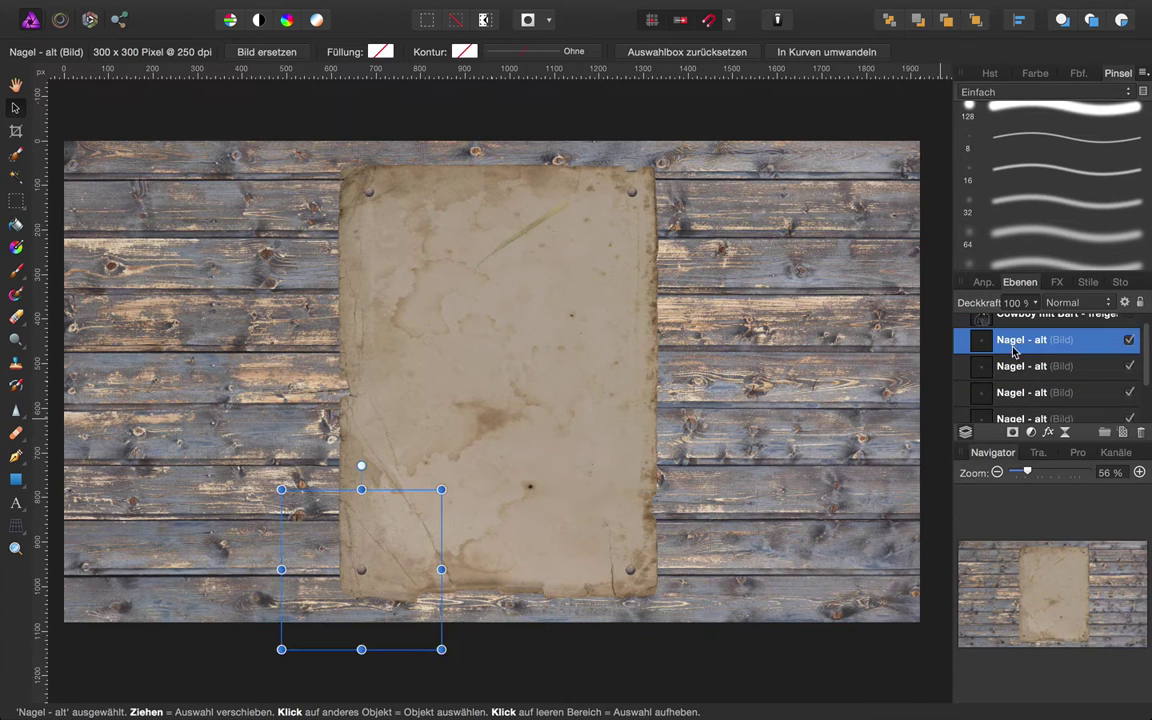
{"action": "key", "text": "shift"}
{"action": "left_click", "coordinate": [1014, 414], "text": "shift"}
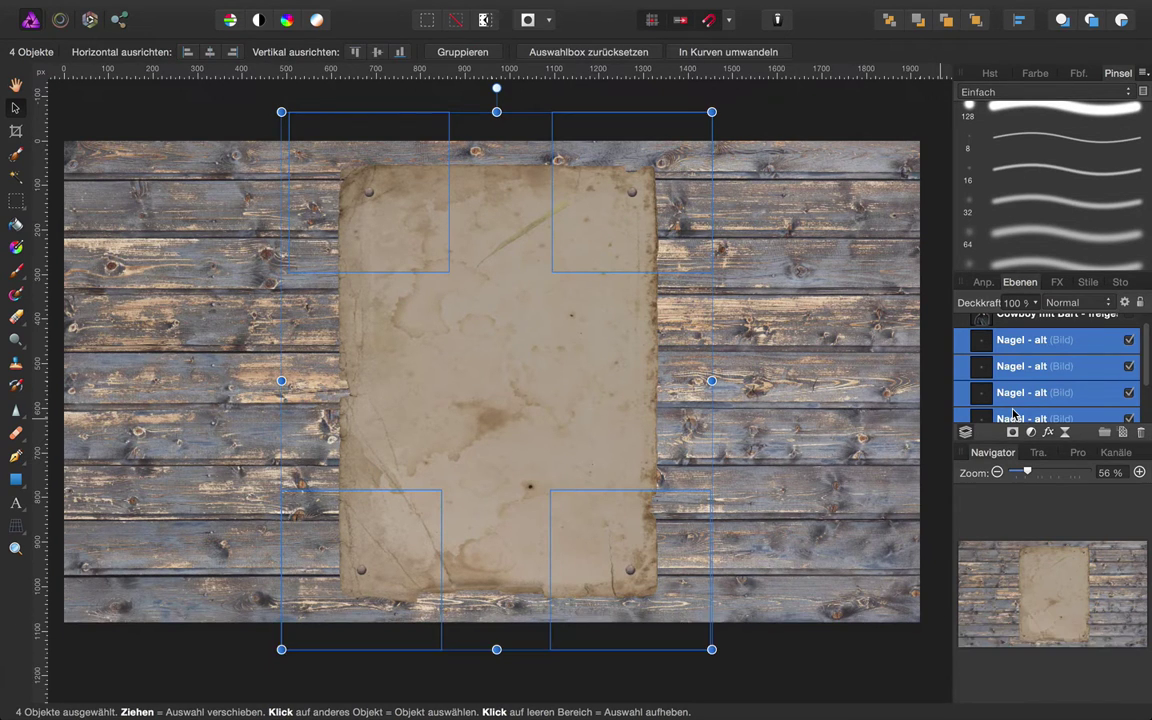
{"action": "key", "text": "super"}
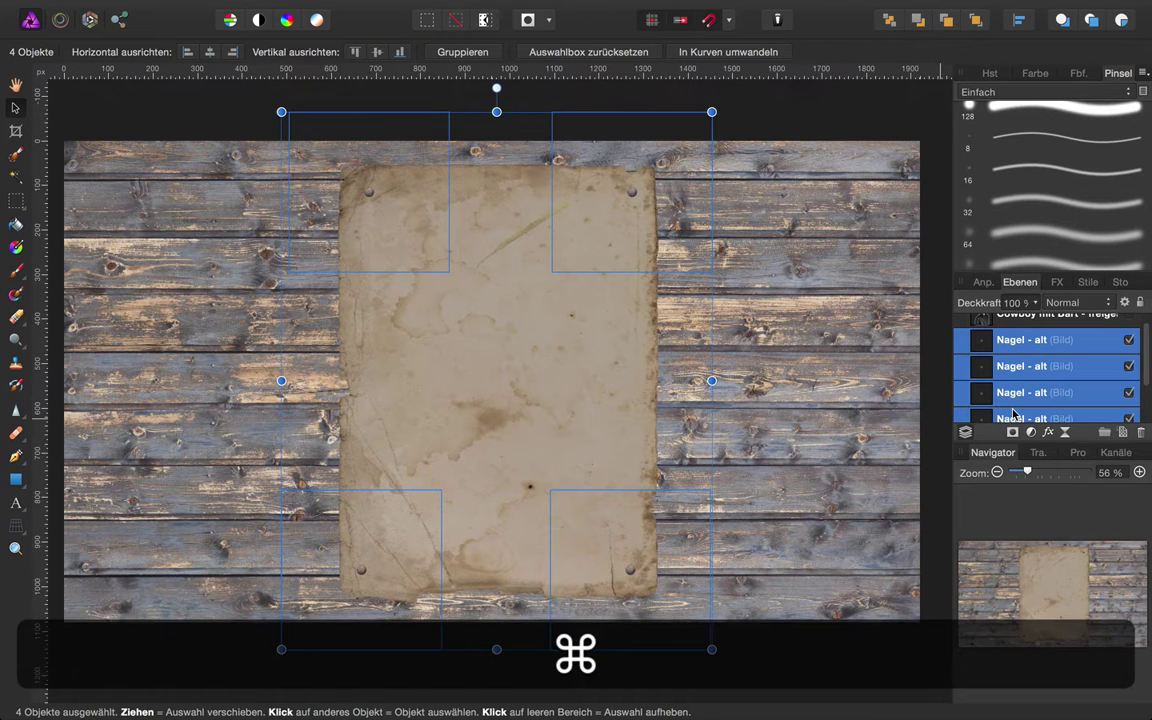
{"action": "key", "text": "super+g"}
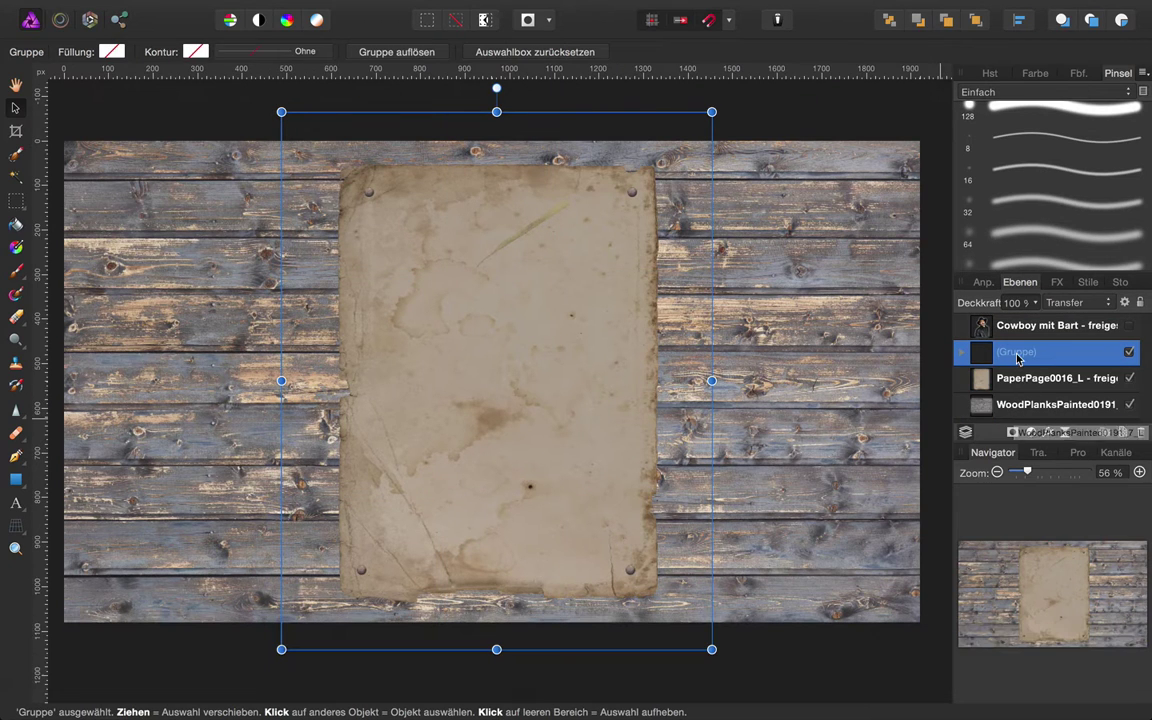
Rename the new nail group to Nagel.
{"action": "double_click", "coordinate": [1016, 352]}
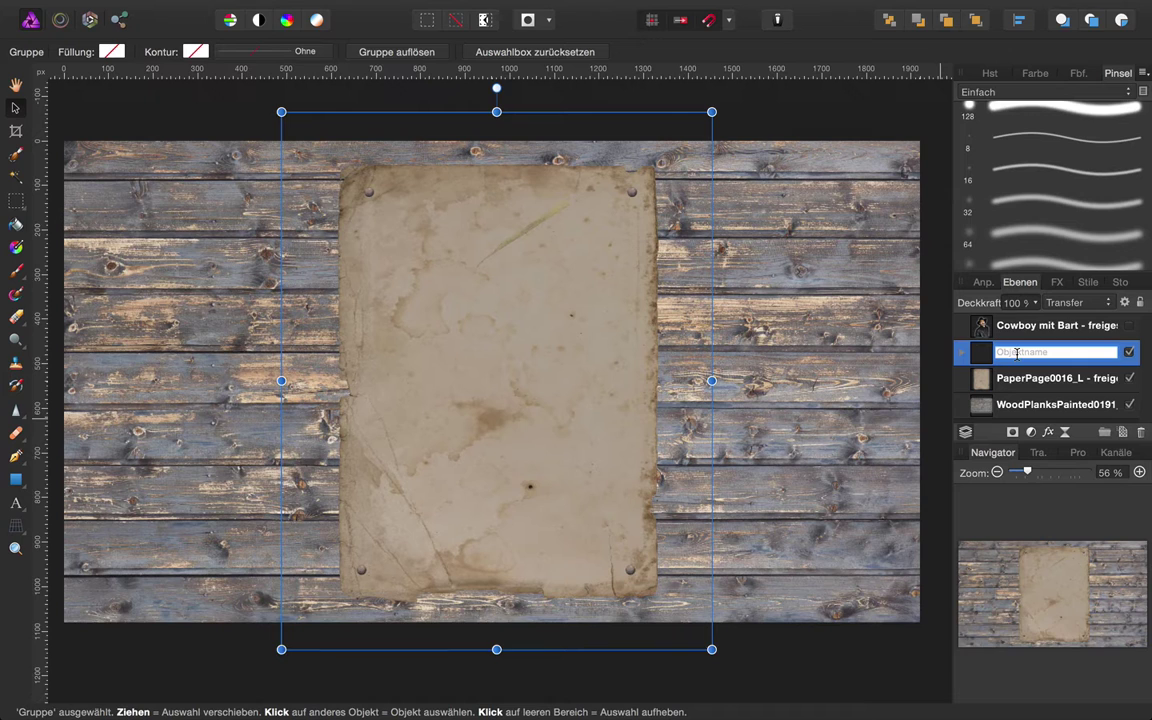
{"action": "type", "text": "Nagel"}
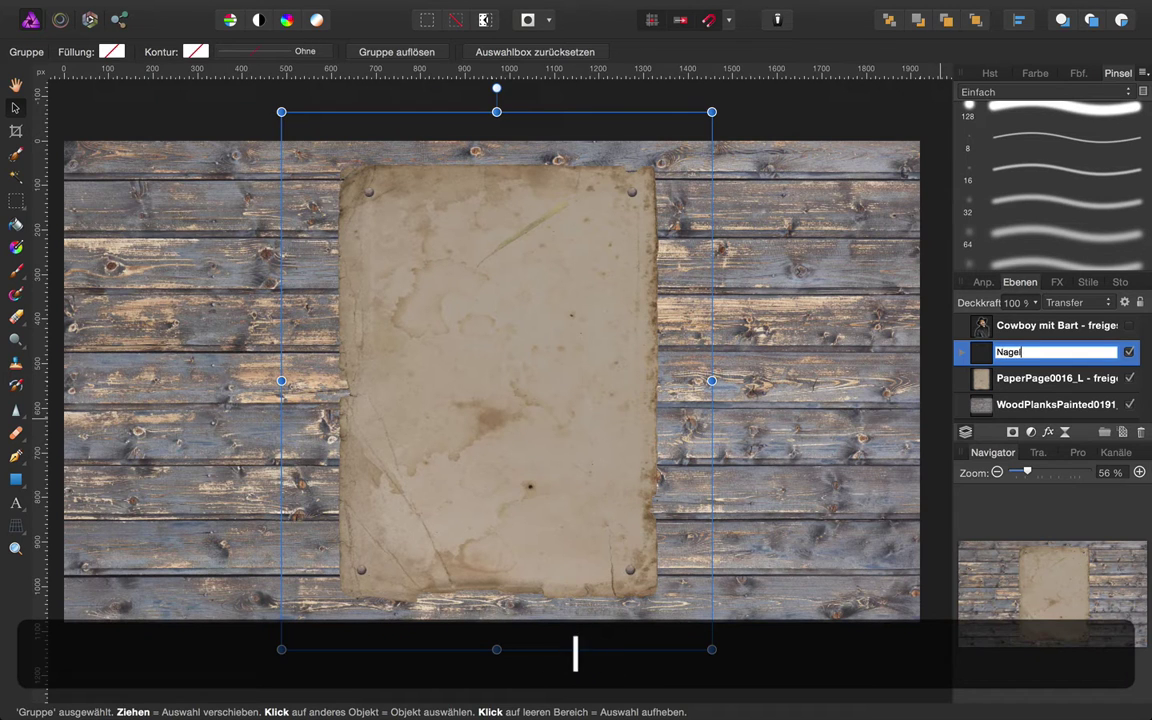
{"action": "key", "text": "Return"}
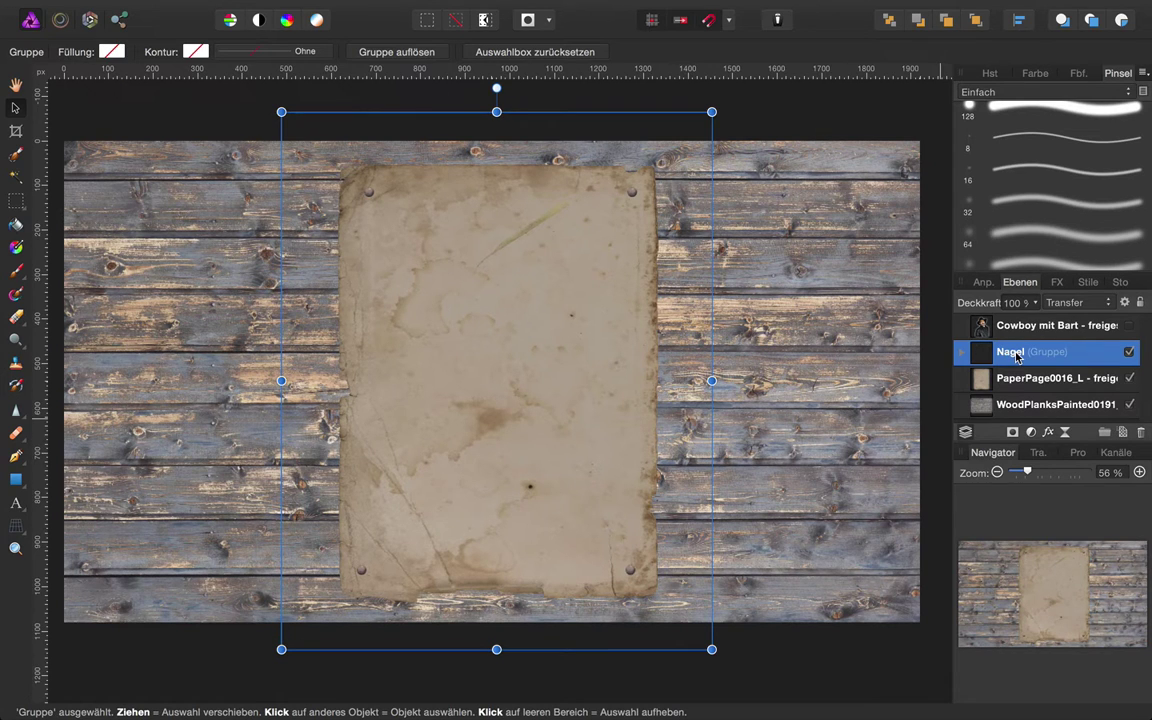
Add the artistic text "Wanted" at about 40.2 pt across the upper part of the paper.
{"action": "left_click", "coordinate": [22, 506]}
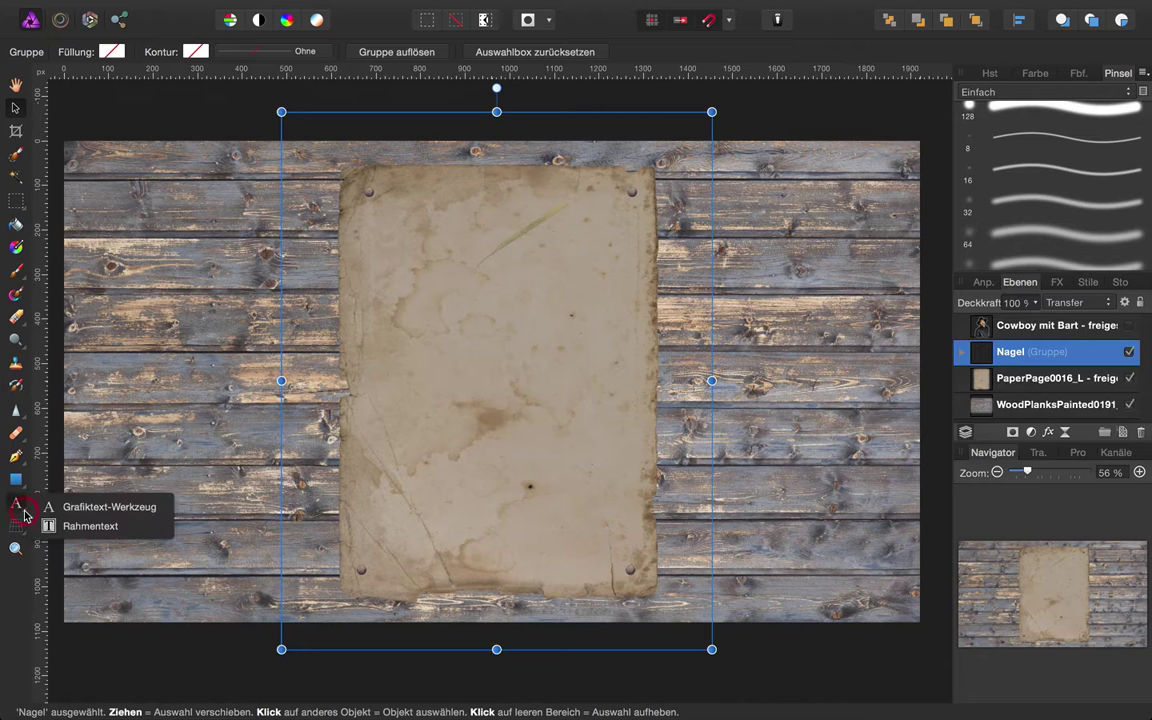
{"action": "left_click", "coordinate": [81, 511]}
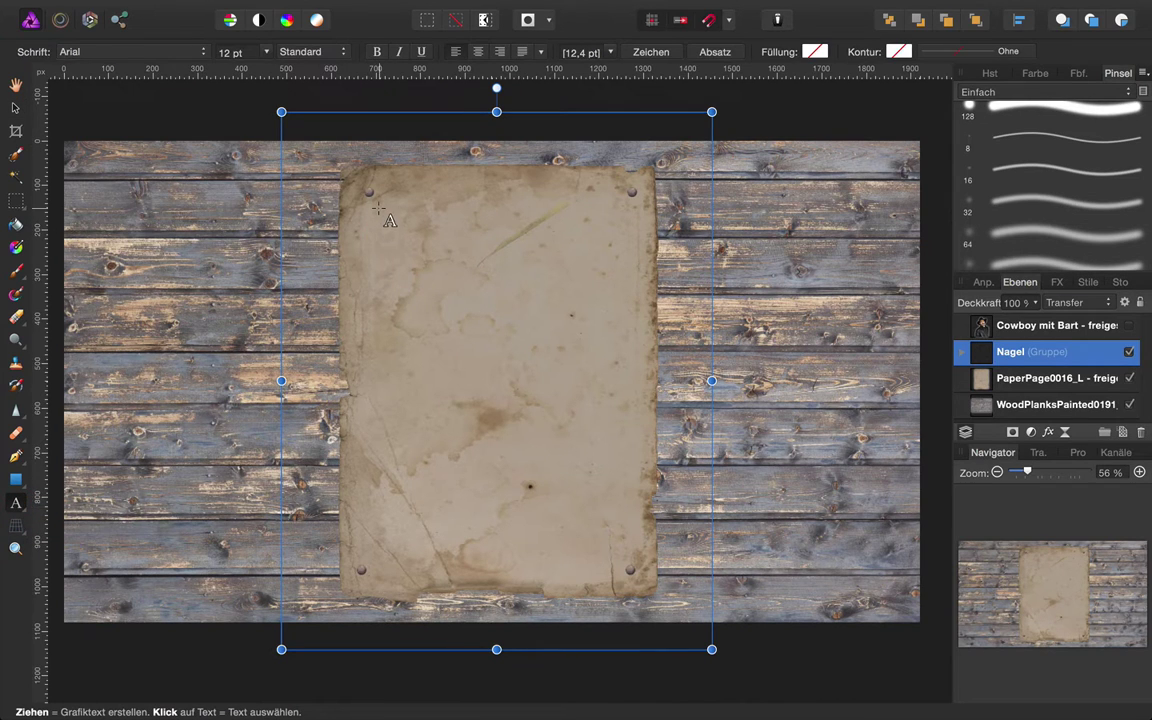
{"action": "left_click_drag", "start_coordinate": [378, 207], "coordinate": [406, 260]}
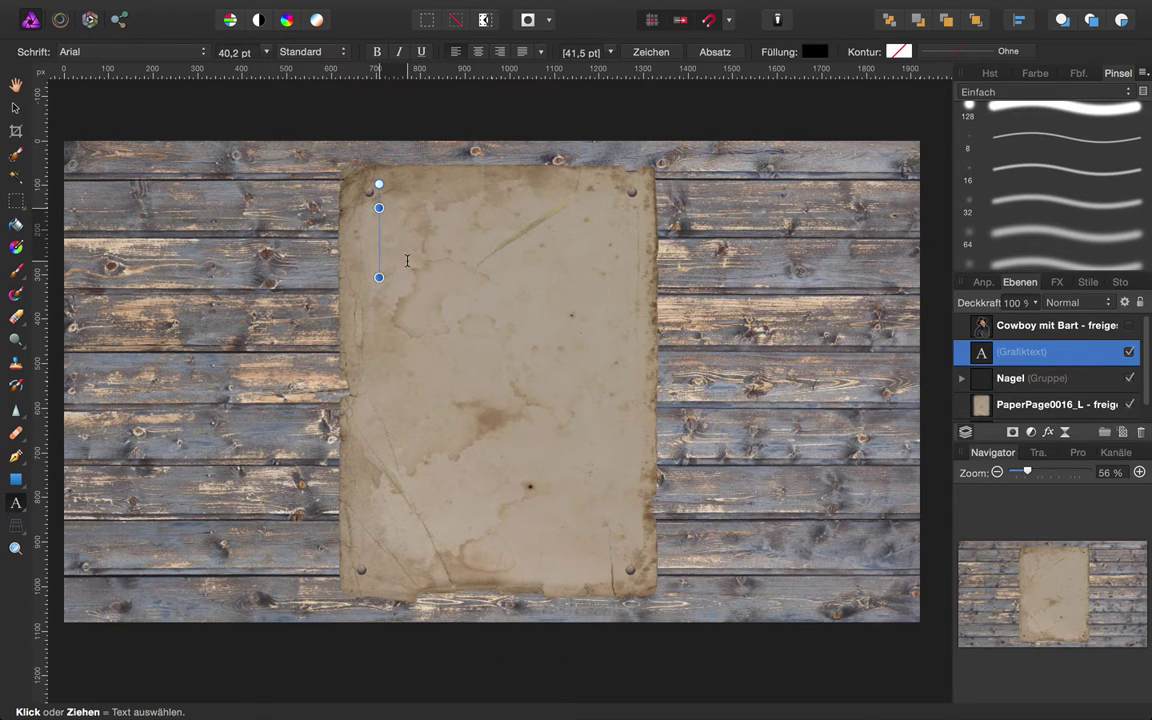
{"action": "key", "text": "shift"}
{"action": "type", "text": "Wanted"}
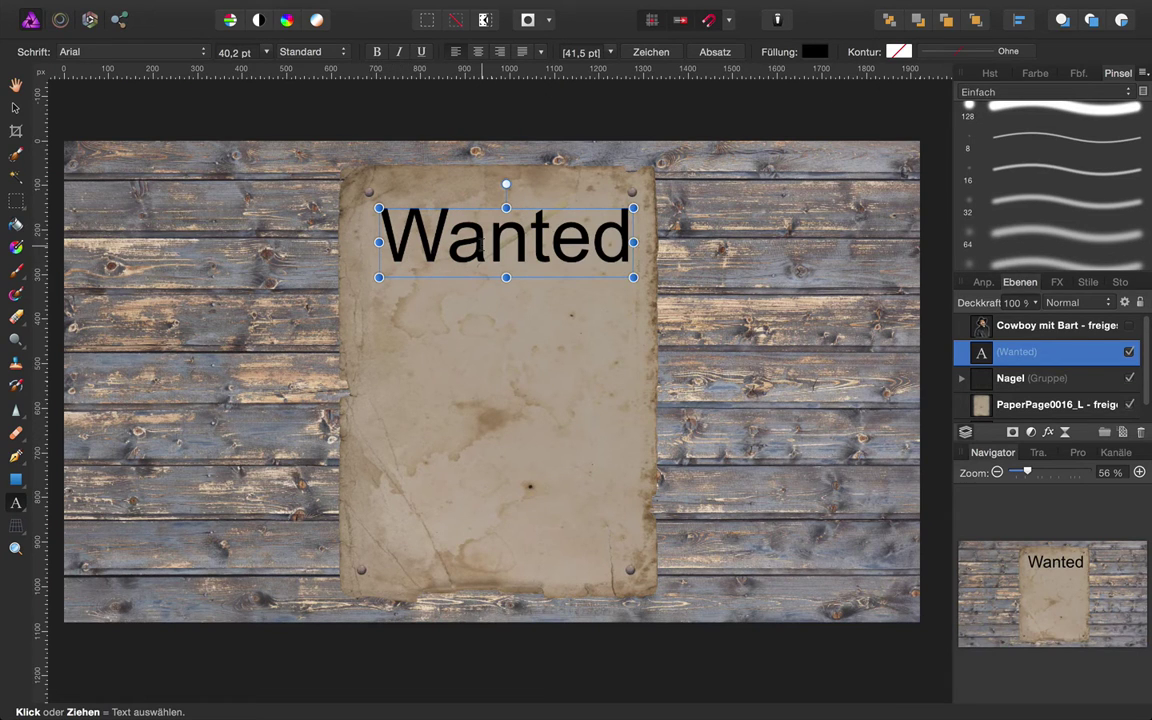
Set the Wanted heading in the font Anderson Thunderbirds Are GO! from the YouTube collection.
{"action": "double_click", "coordinate": [470, 240]}
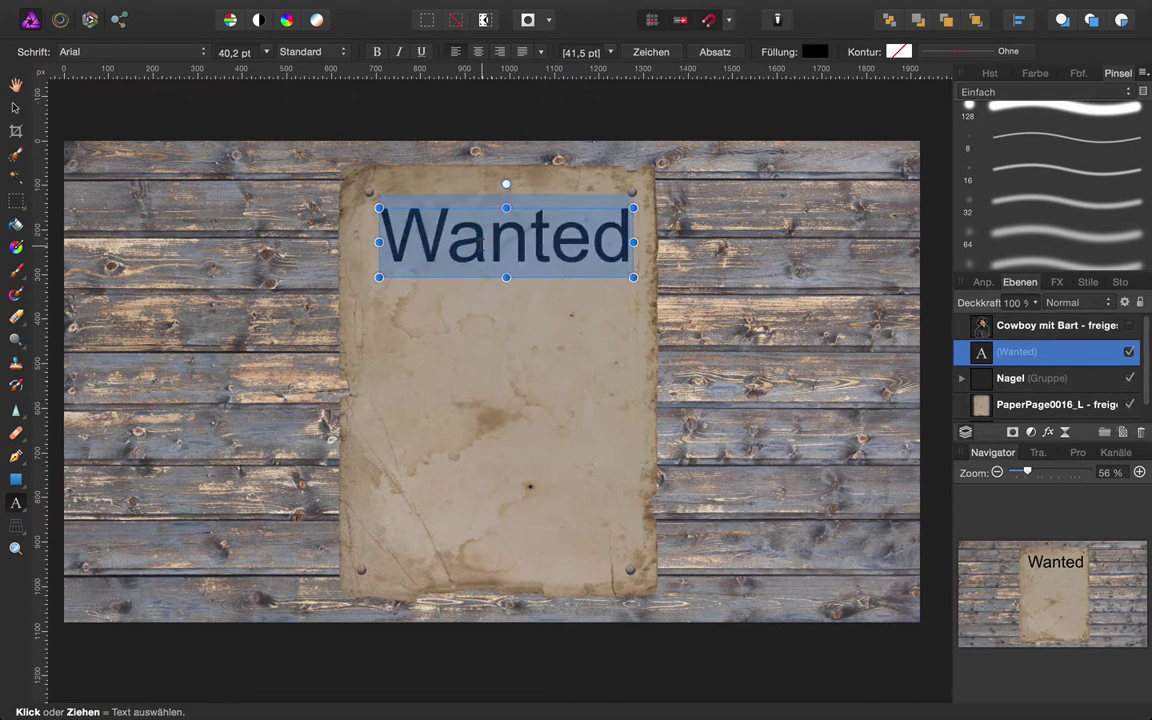
{"action": "left_click", "coordinate": [650, 51]}
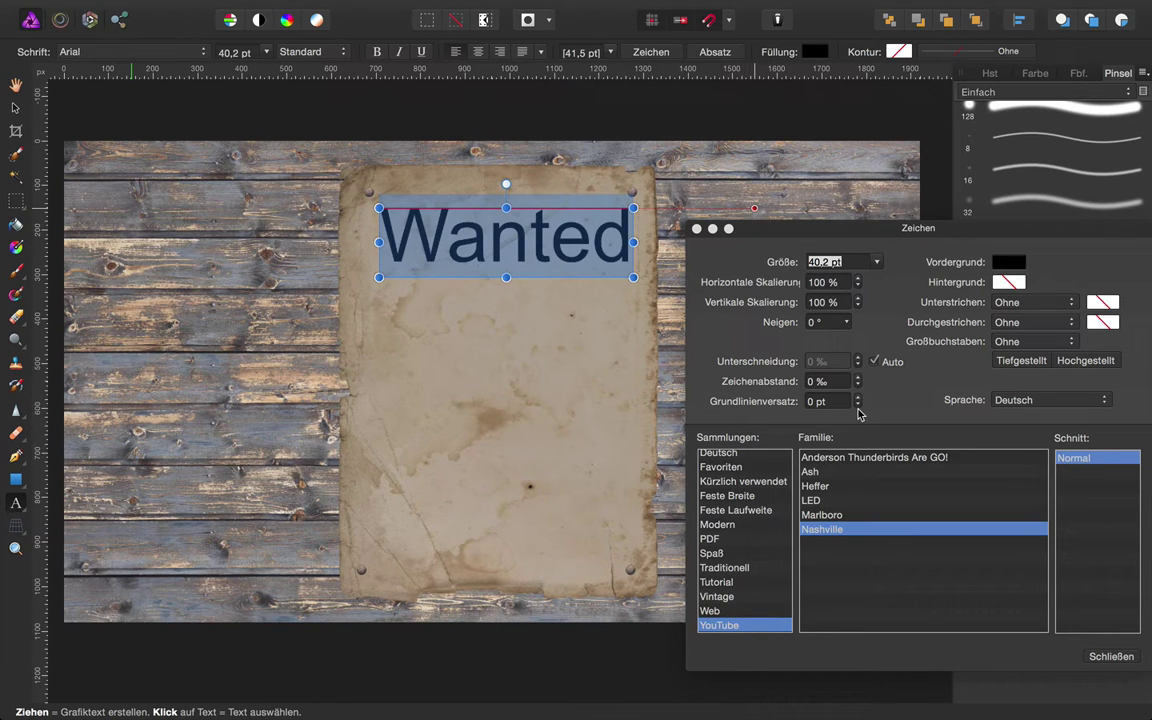
{"action": "left_click", "coordinate": [843, 459]}
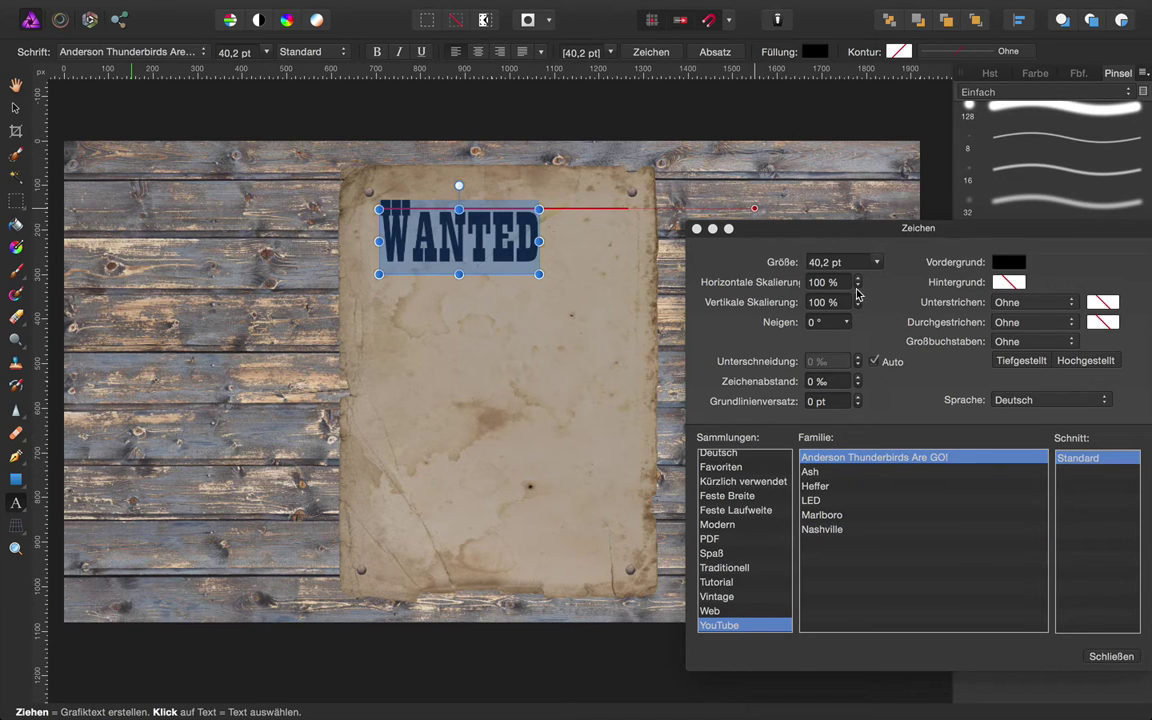
Give the Wanted heading a single underline (Einzel) and widen it to fill the space between the two upper nails.
{"action": "left_click", "coordinate": [1050, 303]}
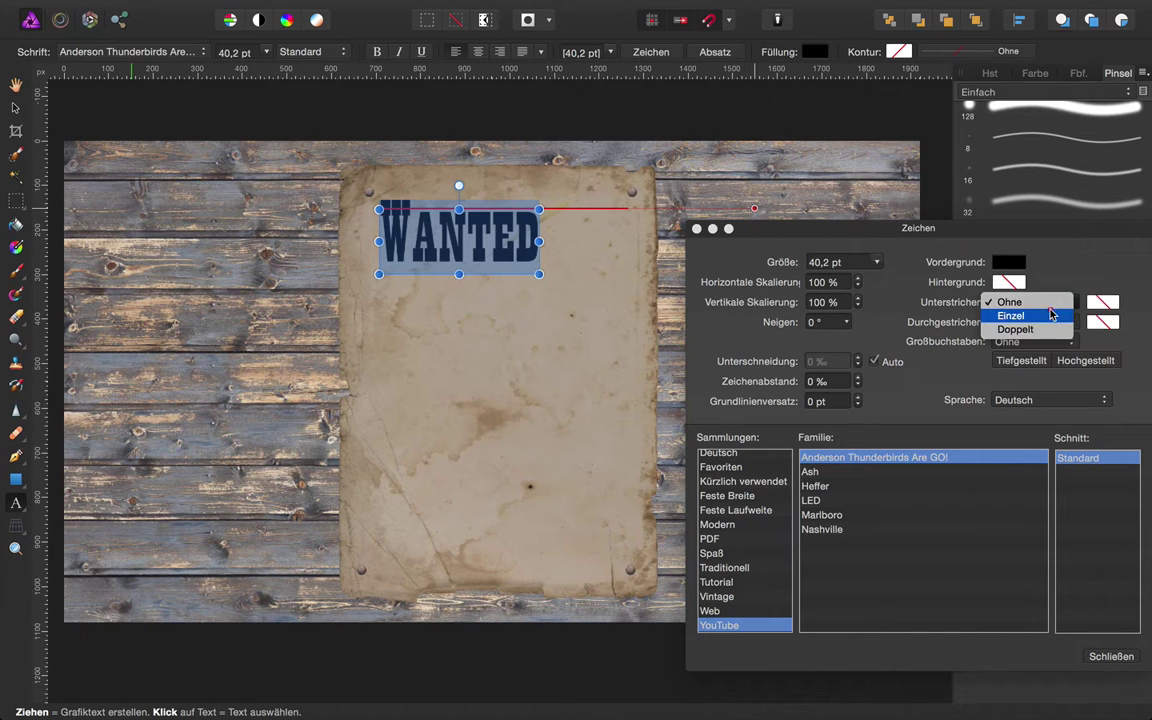
{"action": "left_click", "coordinate": [1050, 315]}
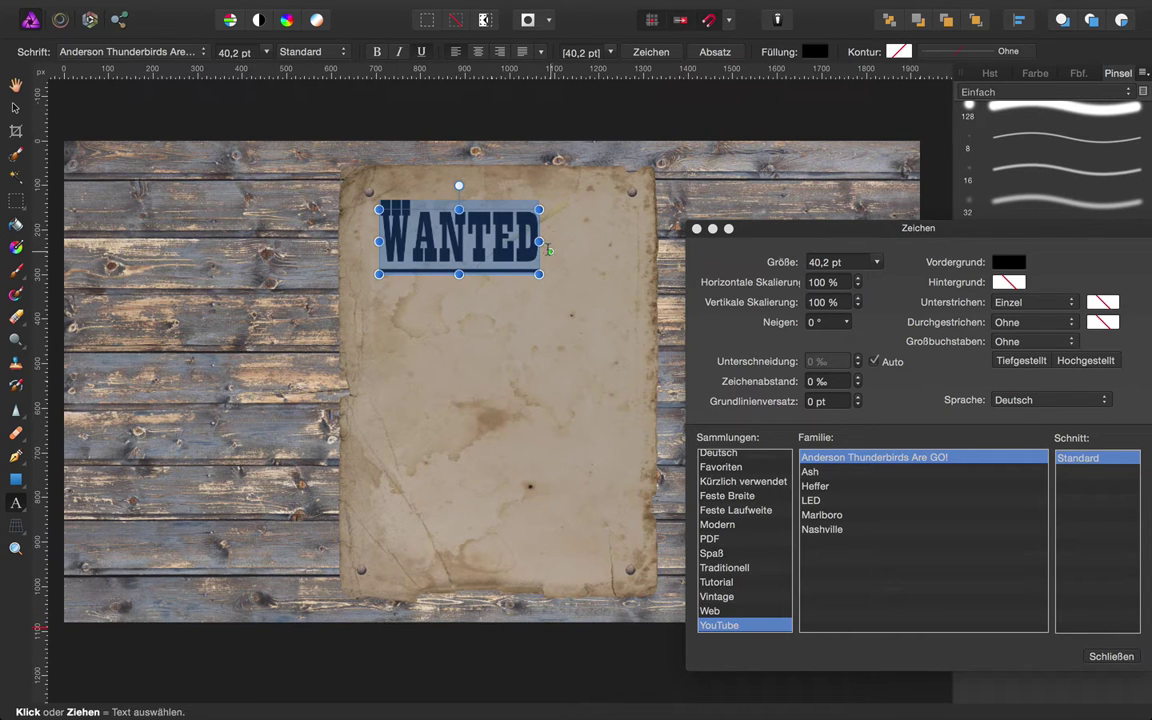
{"action": "left_click_drag", "start_coordinate": [539, 241], "coordinate": [620, 242]}
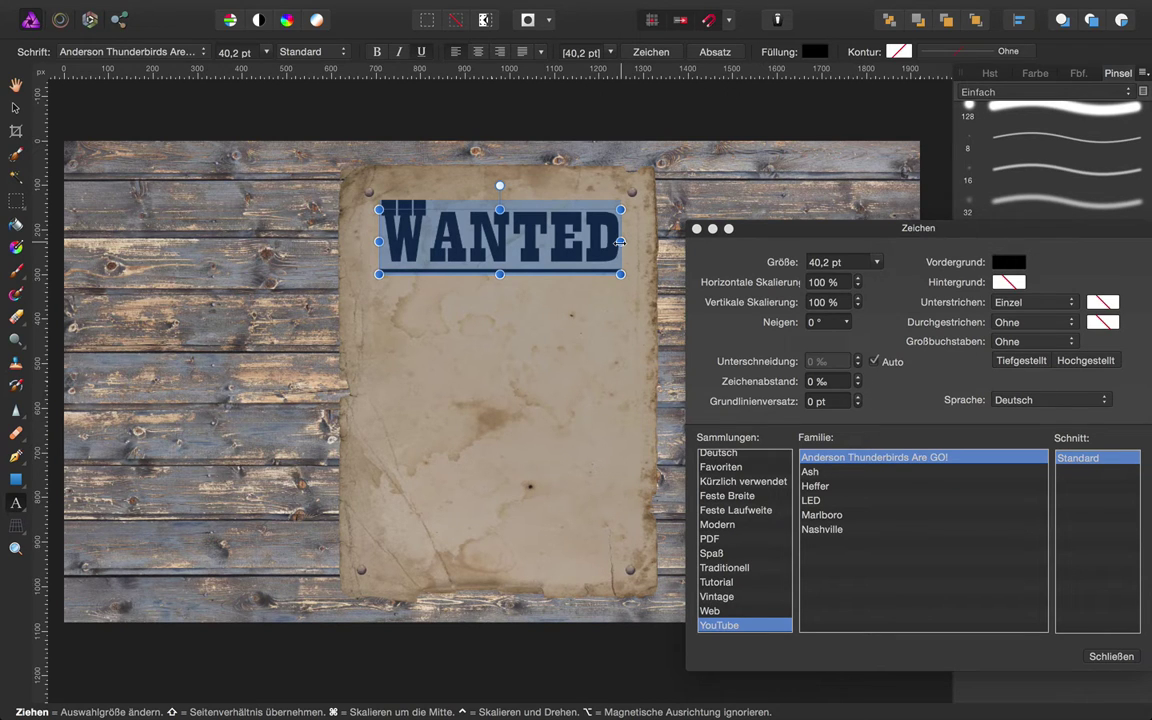
{"action": "key", "text": "Escape"}
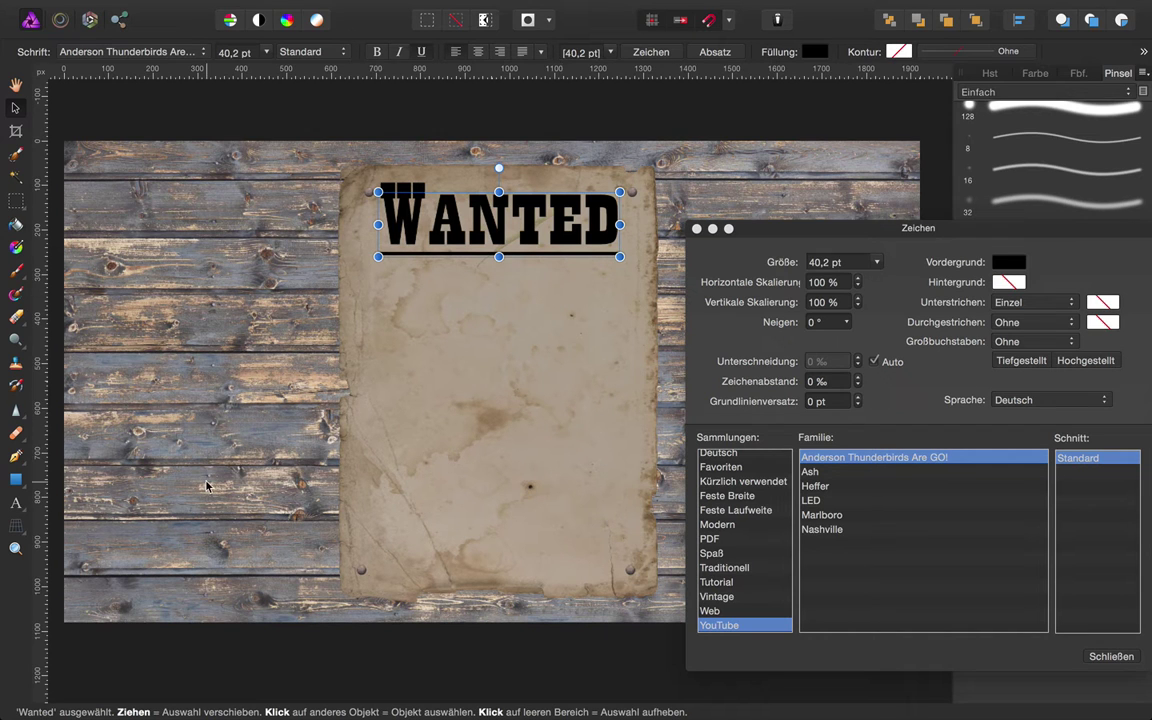
Add the artistic text "50.000 $" at about 25.7 pt in the lower-left part of the paper.
{"action": "left_click", "coordinate": [24, 514]}
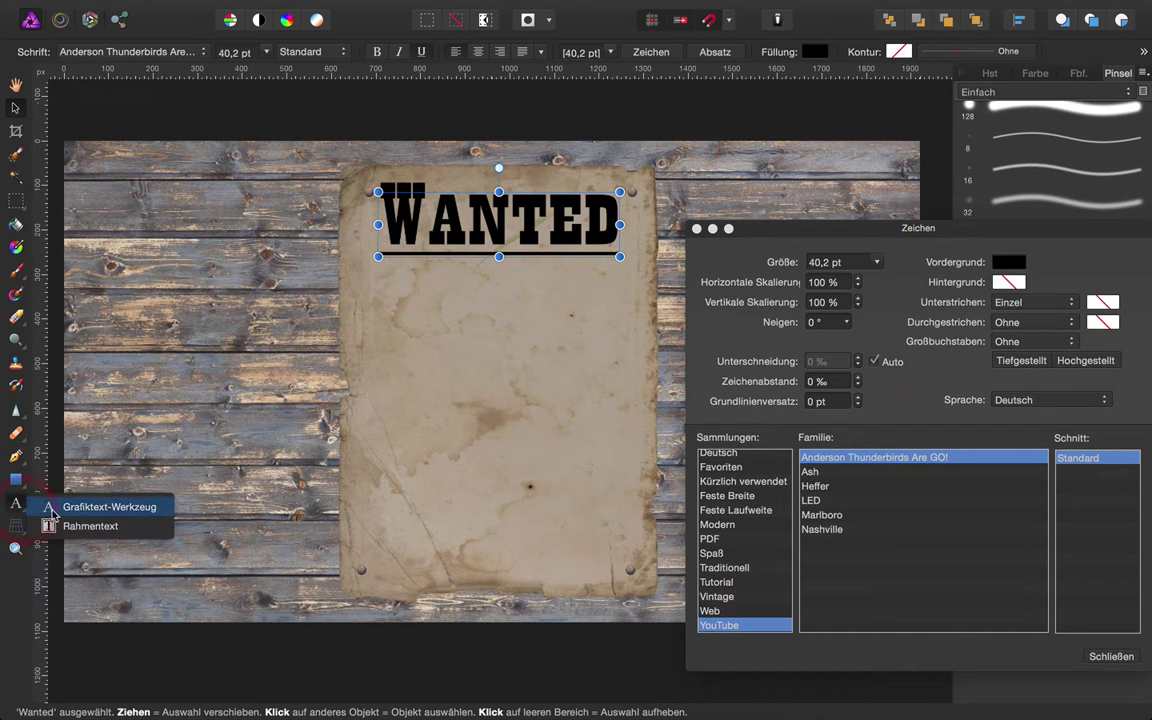
{"action": "left_click", "coordinate": [60, 507]}
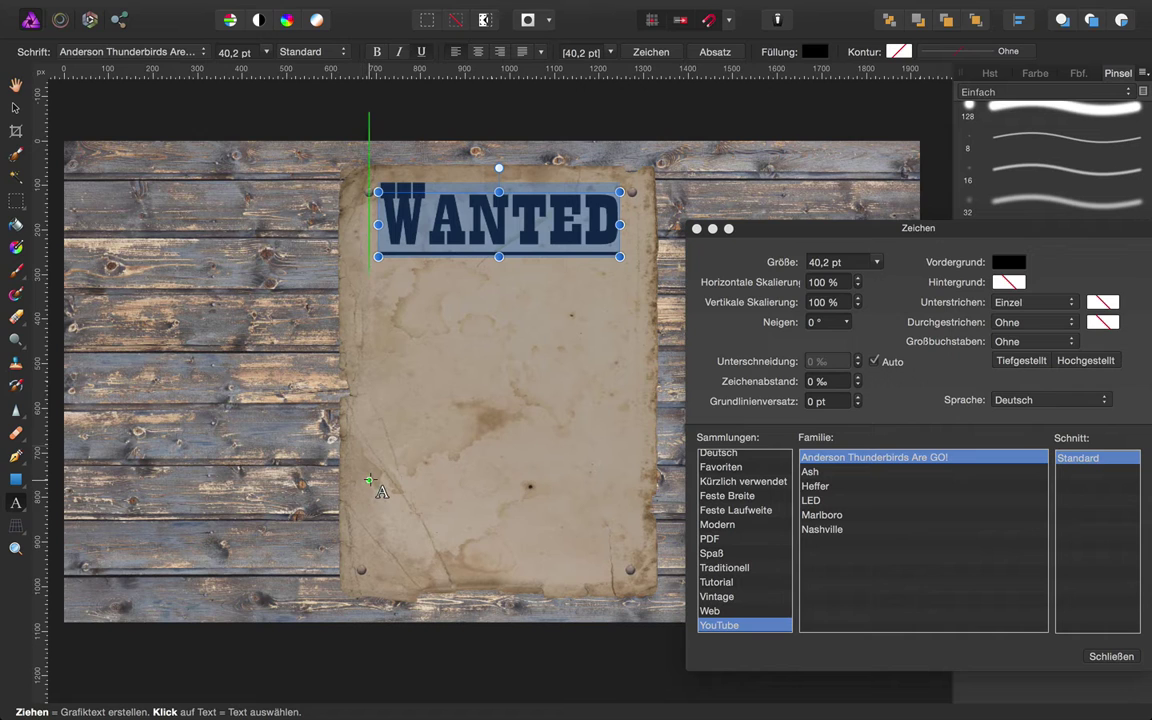
{"action": "left_click_drag", "start_coordinate": [370, 481], "coordinate": [434, 516]}
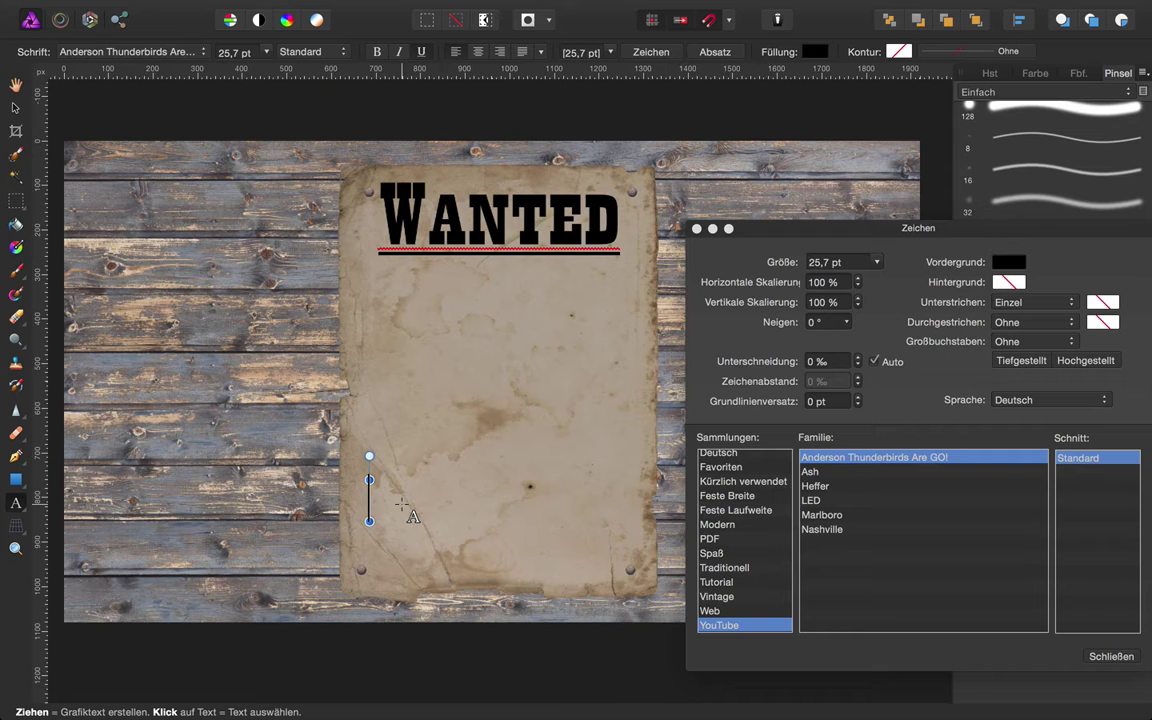
{"action": "type", "text": "50"}
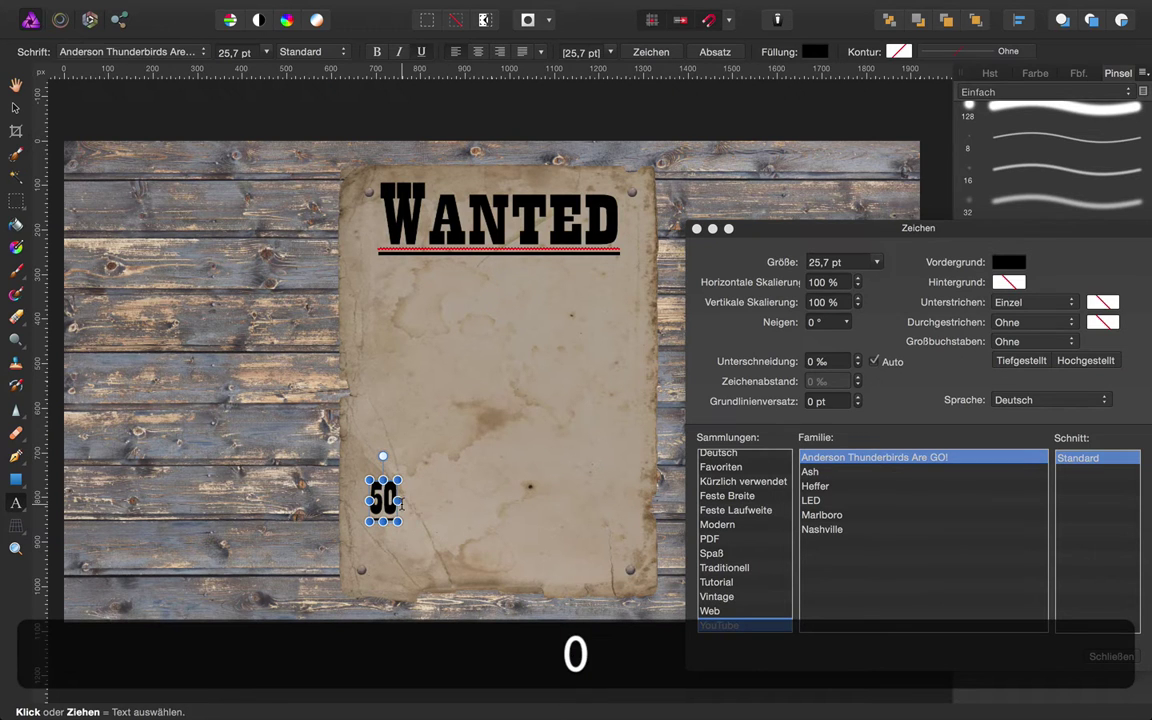
{"action": "type", "text": ".000"}
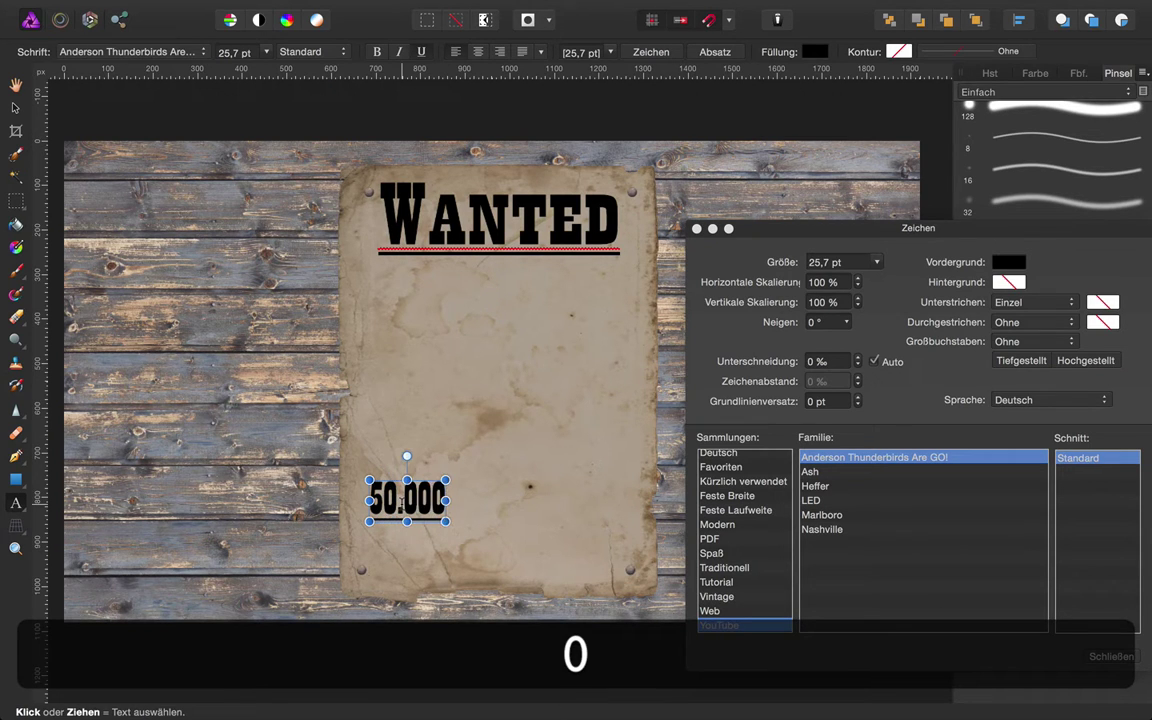
{"action": "type", "text": " $"}
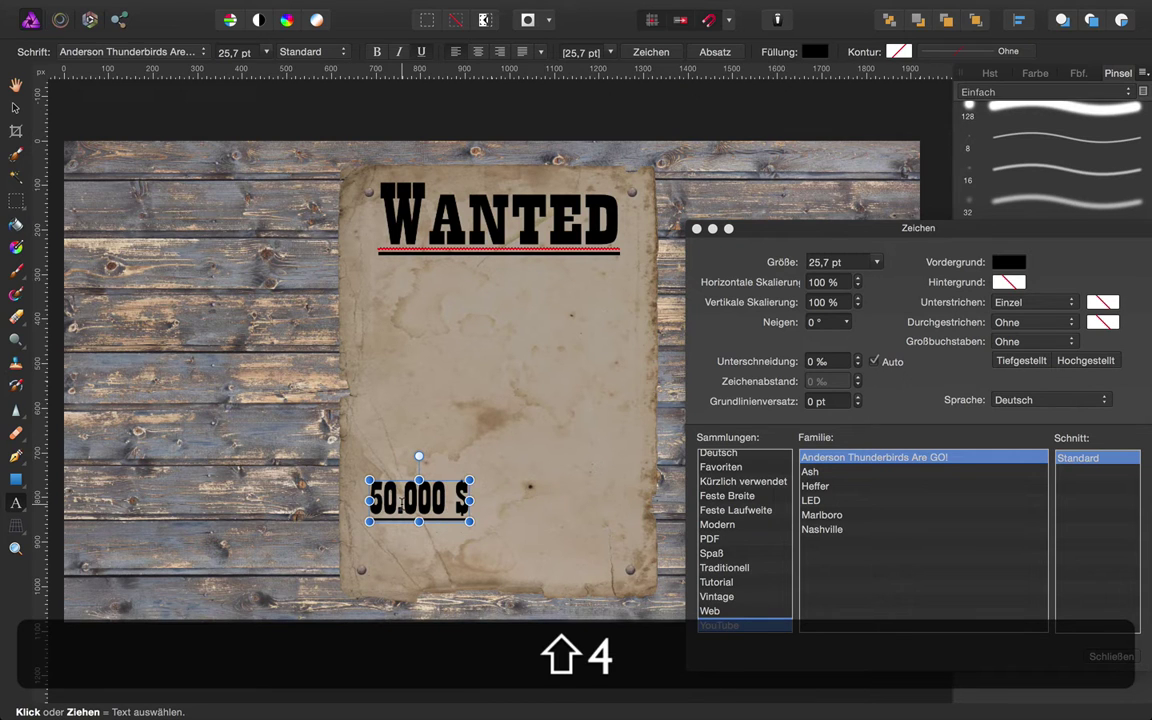
Add a second line reading "Dead or alive" beneath the "50.000 $" reward text.
{"action": "key", "text": "Return"}
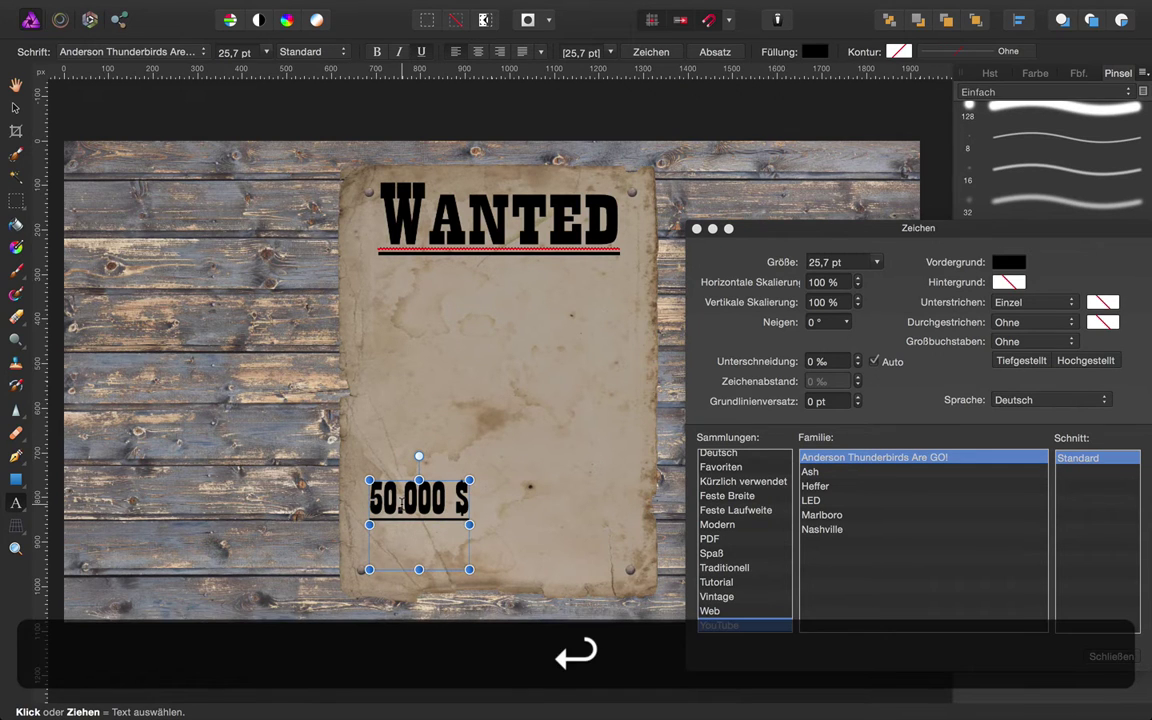
{"action": "type", "text": "D"}
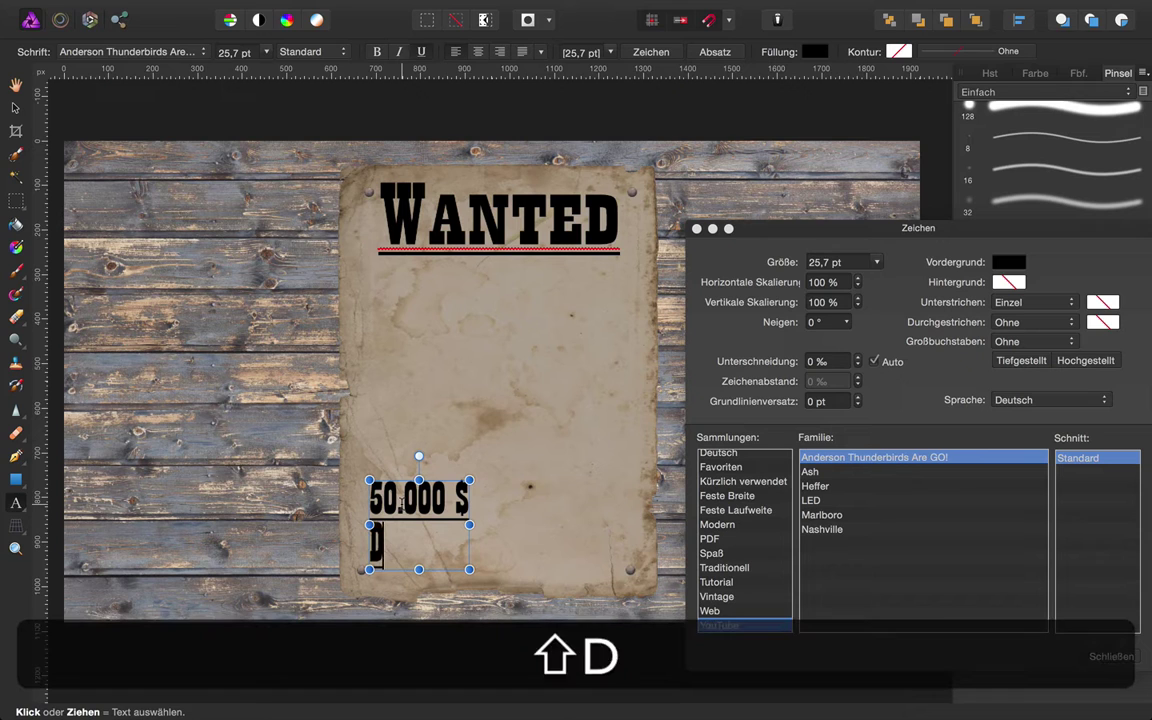
{"action": "type", "text": "ead or"}
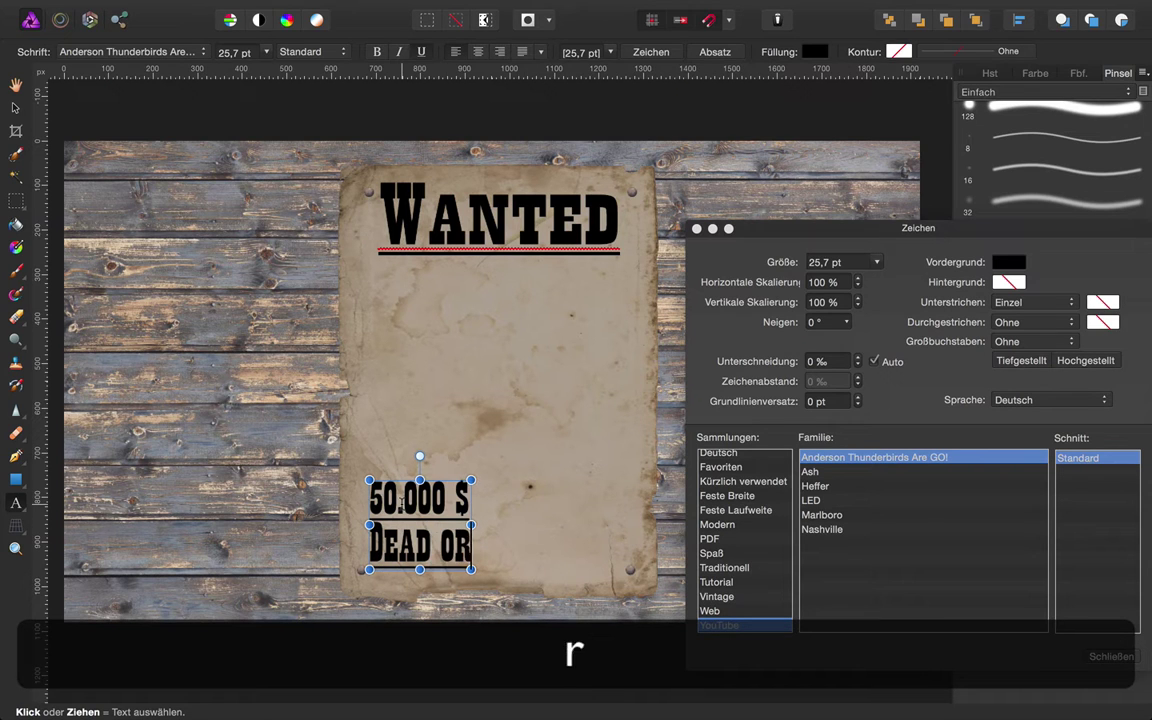
{"action": "type", "text": " alive"}
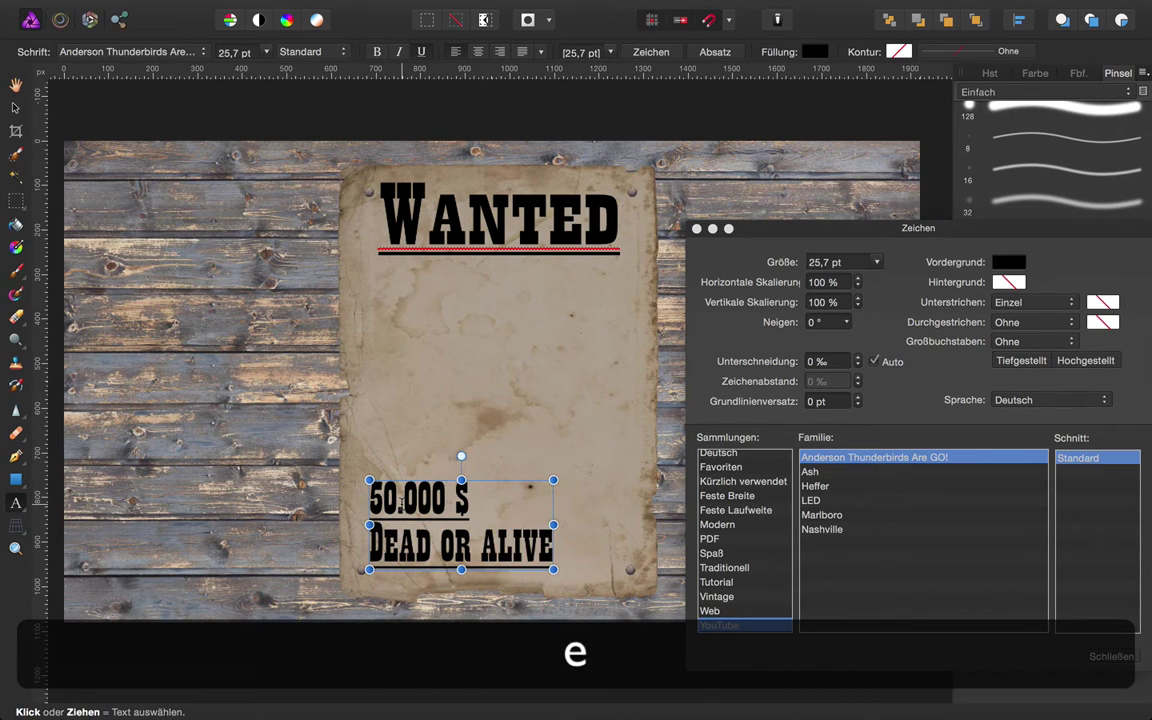
Center-align both lines of the reward text and stretch the text wider across the paper.
{"action": "double_click", "coordinate": [500, 546]}
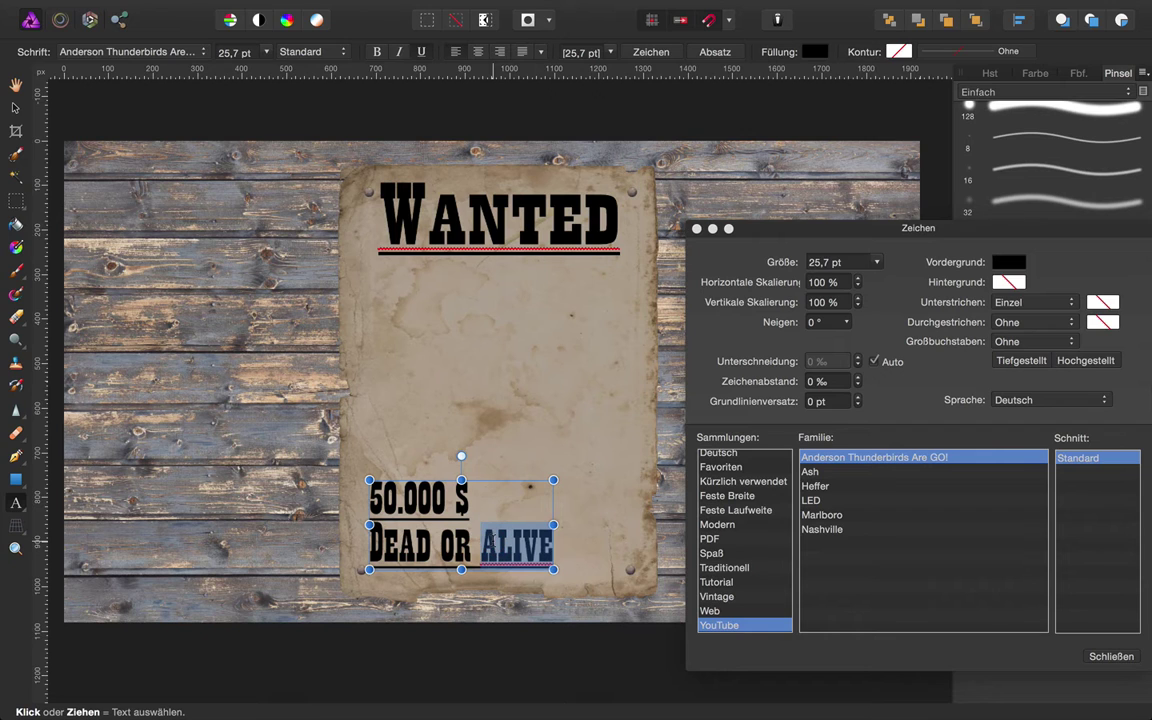
{"action": "key", "text": "super+a"}
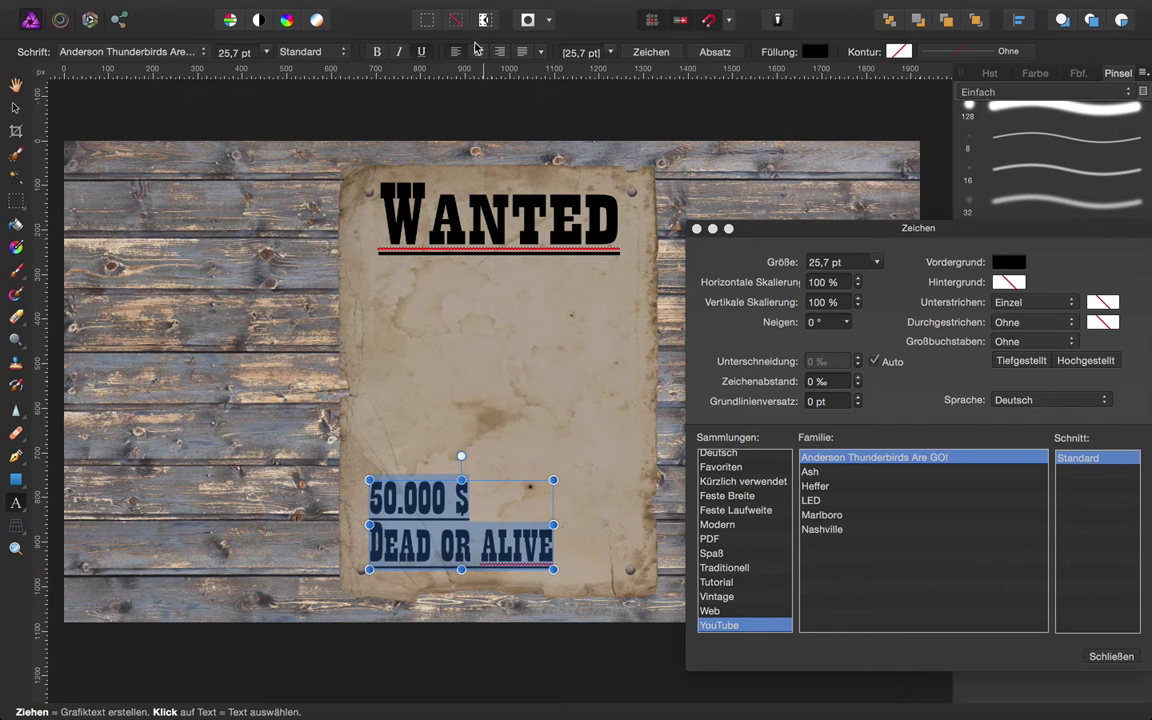
{"action": "left_click", "coordinate": [478, 52]}
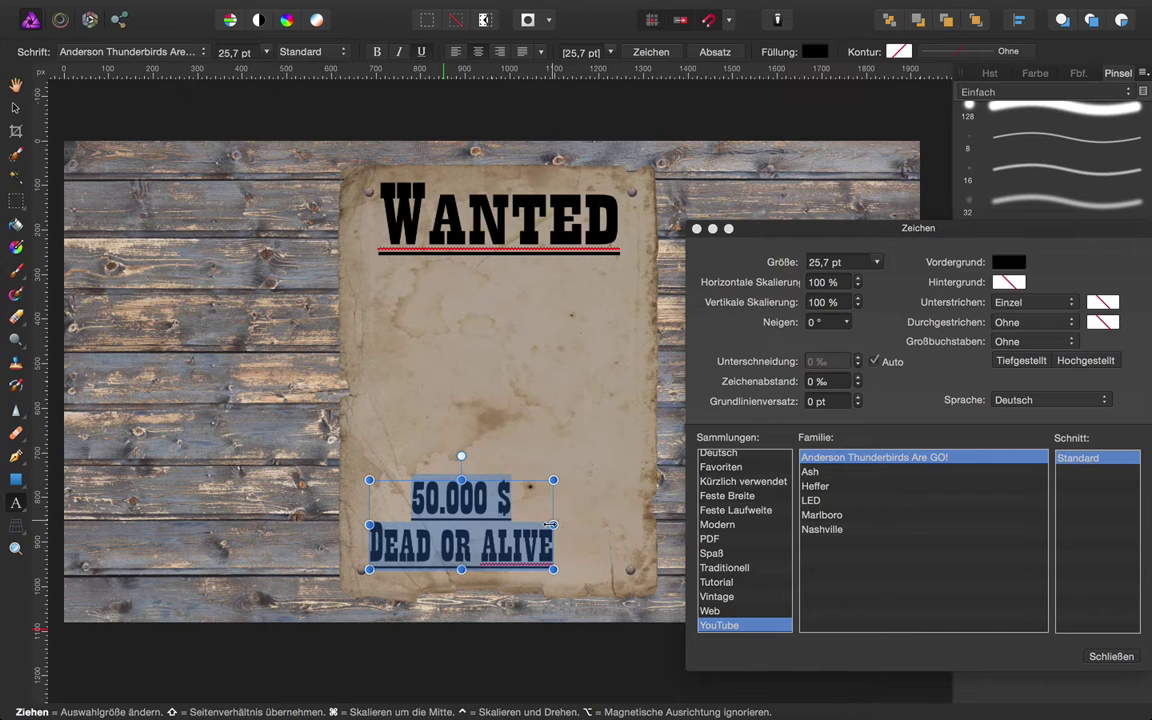
{"action": "left_click_drag", "start_coordinate": [551, 524], "coordinate": [587, 530]}
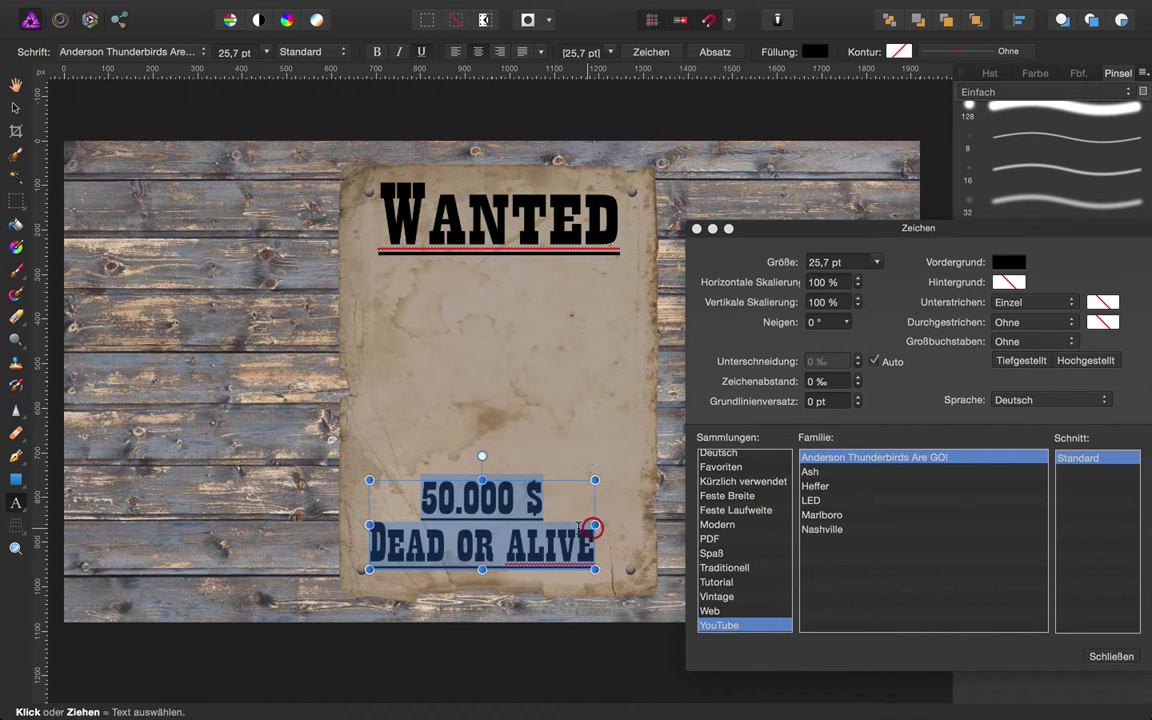
Remove the underline from both lines of the reward text (Ohne) and set its size to 20 pt.
{"action": "left_click", "coordinate": [1072, 302]}
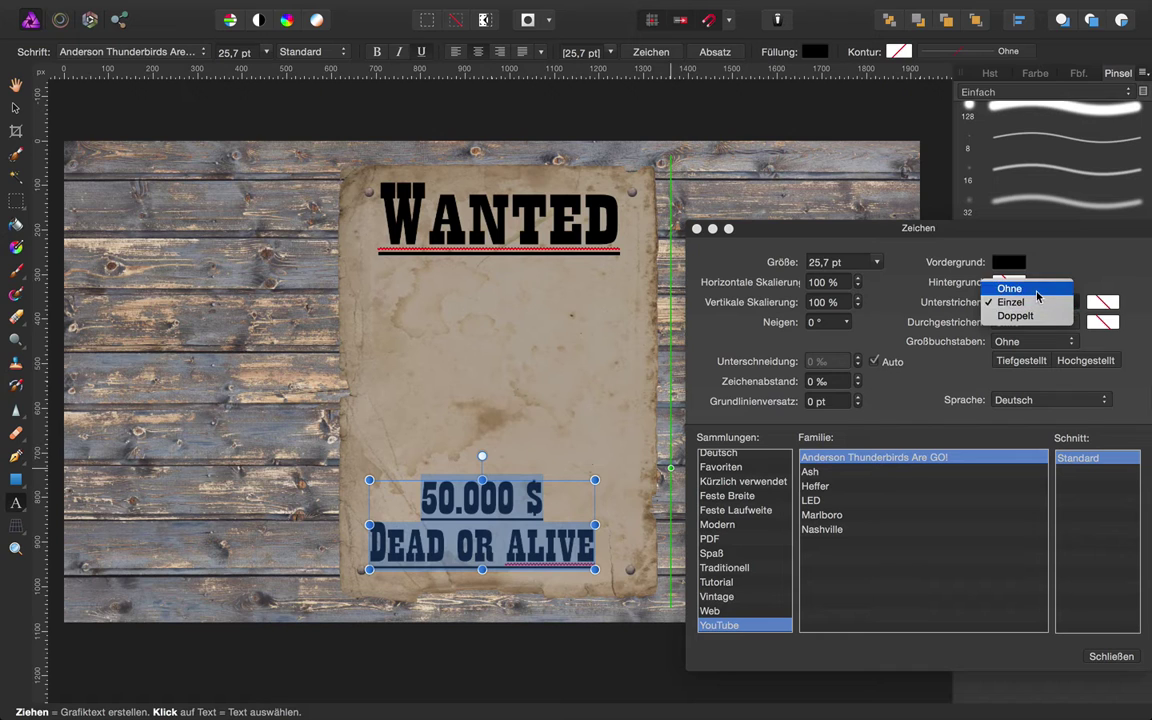
{"action": "left_click", "coordinate": [1038, 288]}
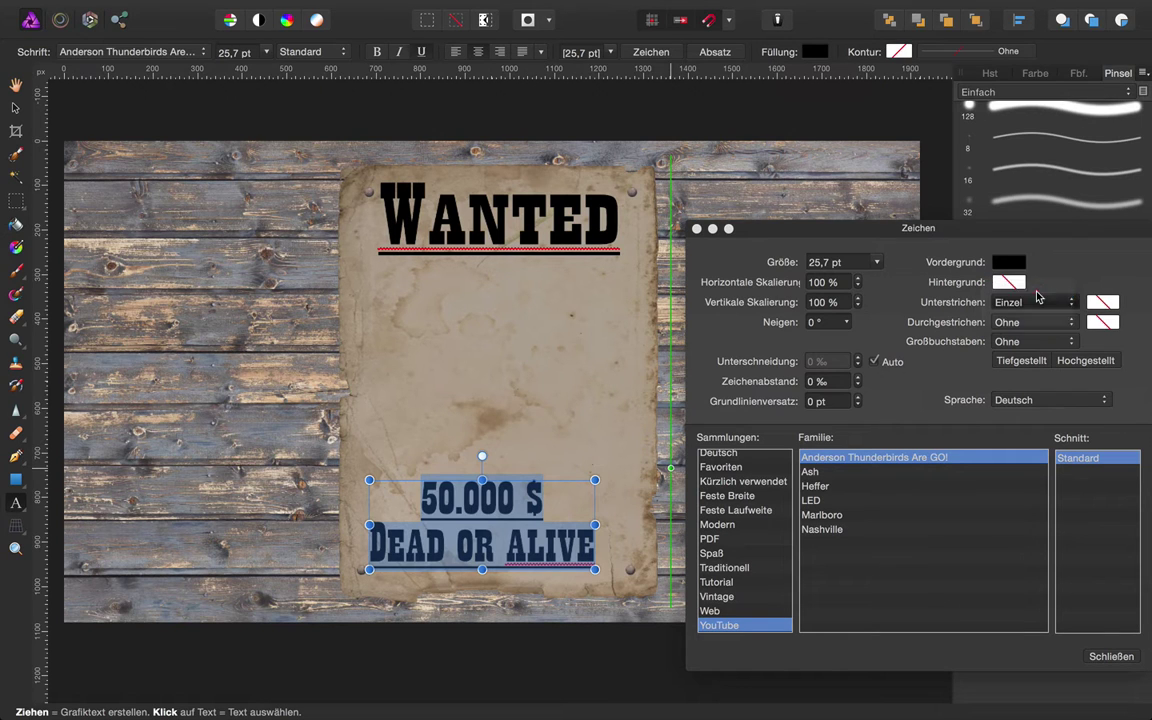
{"action": "left_click", "coordinate": [877, 263]}
{"action": "scroll", "coordinate": [860, 367], "scroll_direction": "down", "scroll_amount": 3}
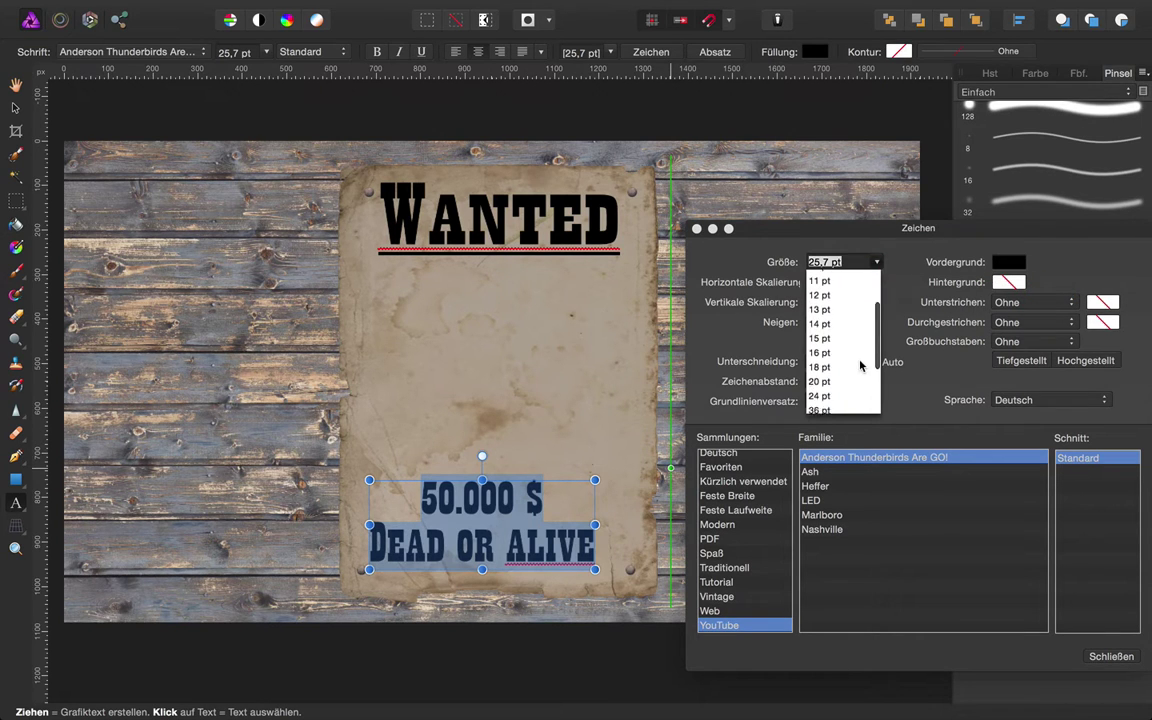
{"action": "left_click", "coordinate": [858, 381]}
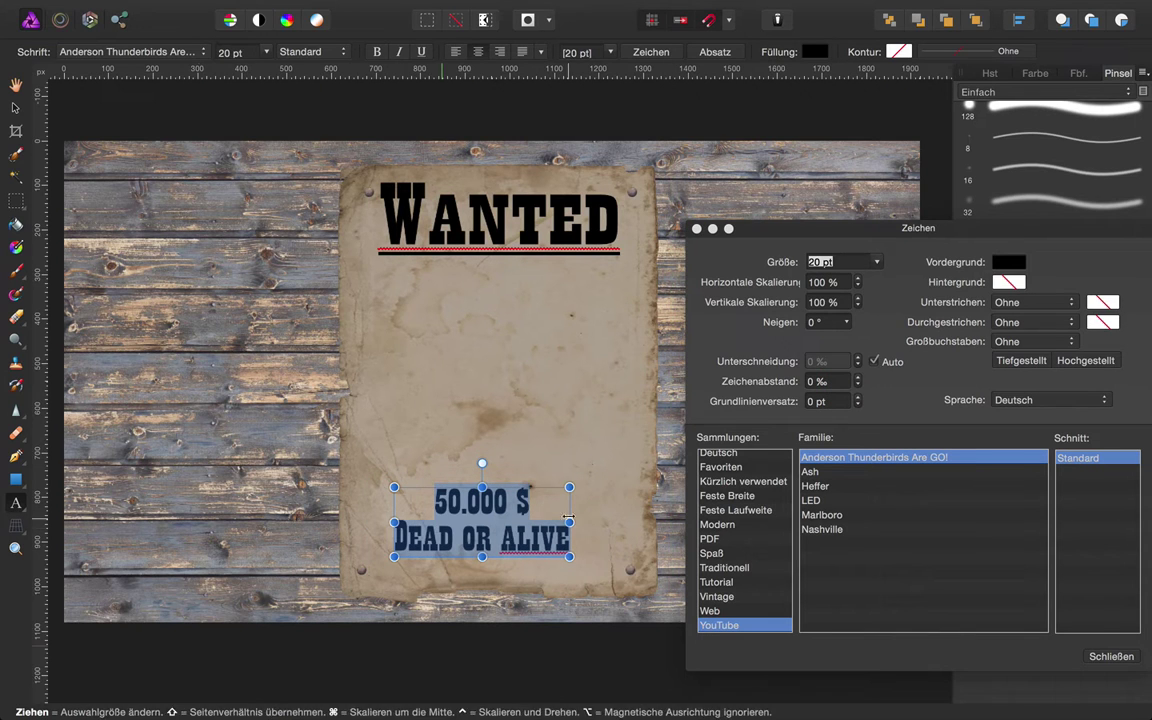
Widen the reward text slightly and position it centered between the two lower nails.
{"action": "left_click_drag", "start_coordinate": [572, 522], "coordinate": [588, 522]}
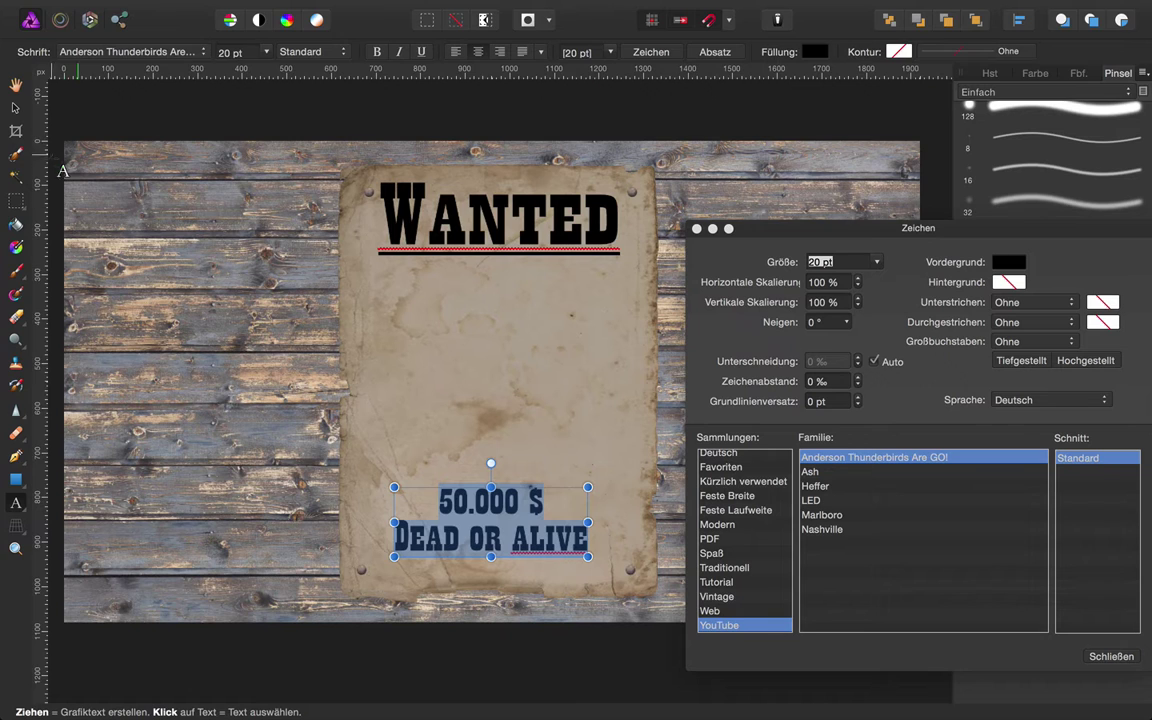
{"action": "left_click", "coordinate": [15, 107]}
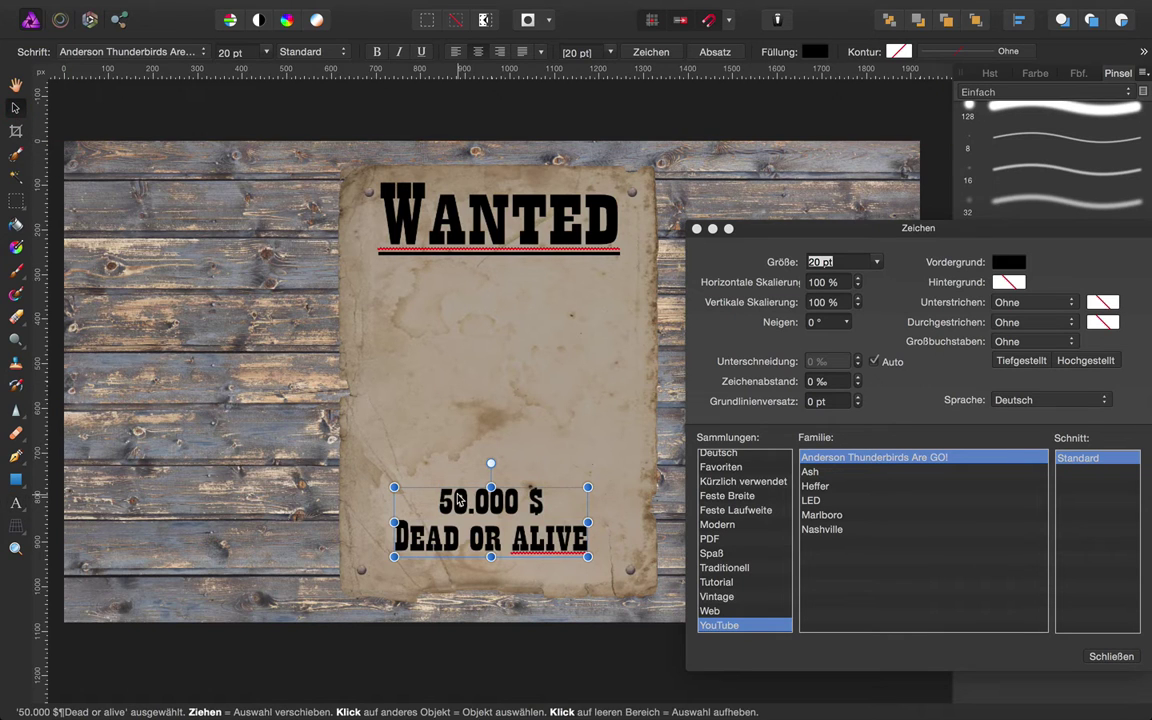
{"action": "left_click_drag", "start_coordinate": [470, 507], "coordinate": [481, 533]}
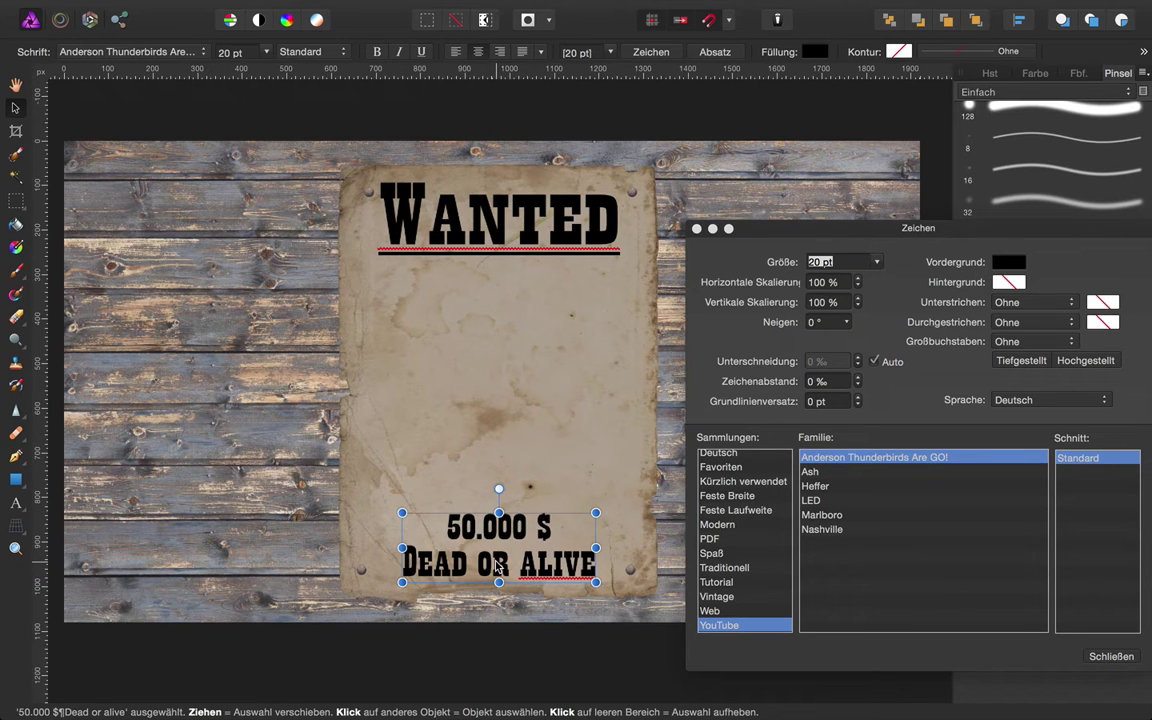
Set the word "or" in the reward text to 13 pt, lower its baseline slightly, and close the character settings.
{"action": "double_click", "coordinate": [497, 565]}
{"action": "double_click", "coordinate": [495, 565]}
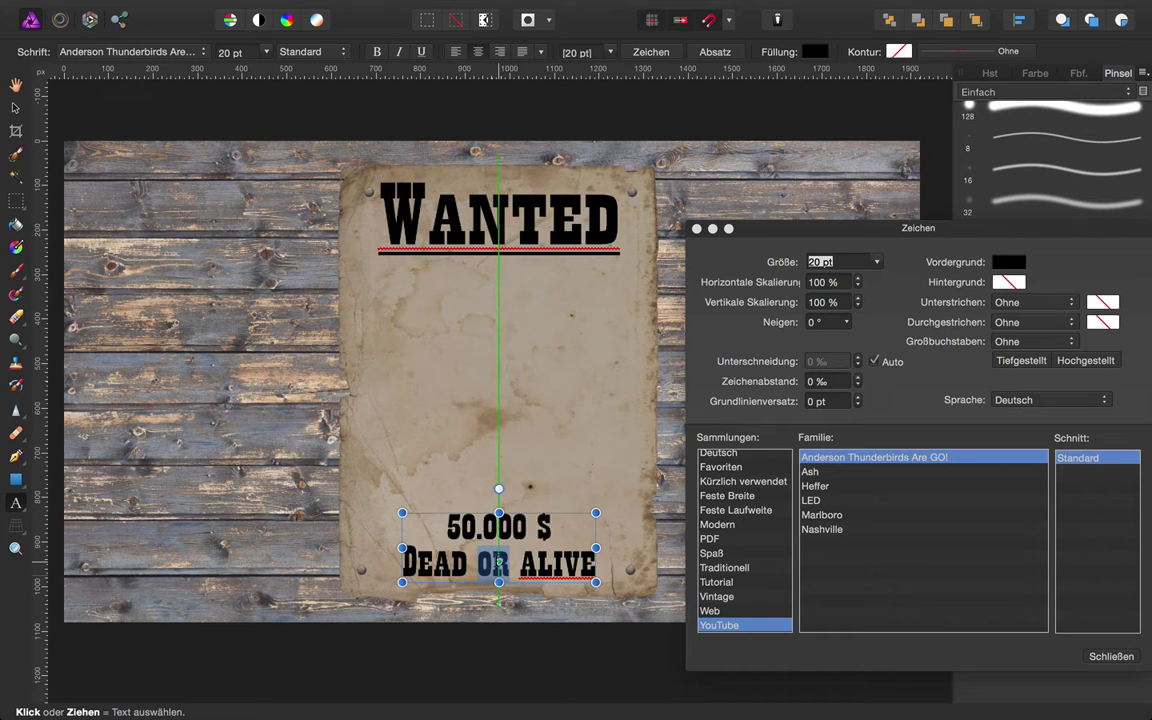
{"action": "left_click", "coordinate": [877, 263]}
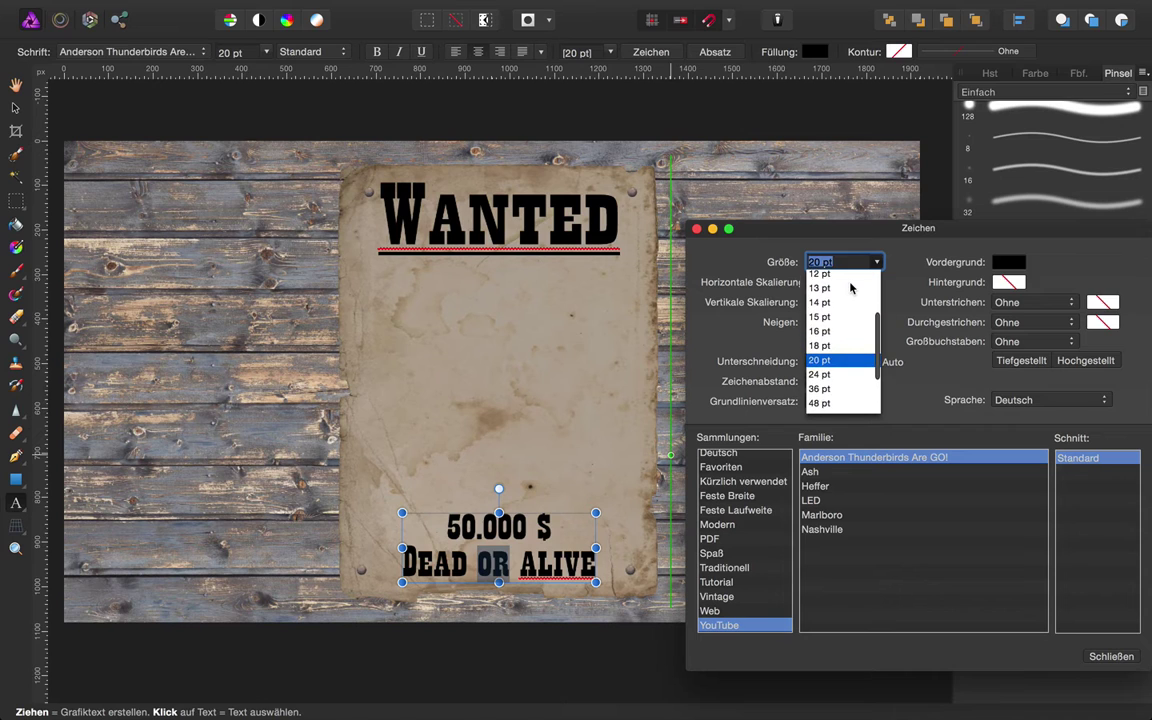
{"action": "left_click", "coordinate": [828, 289]}
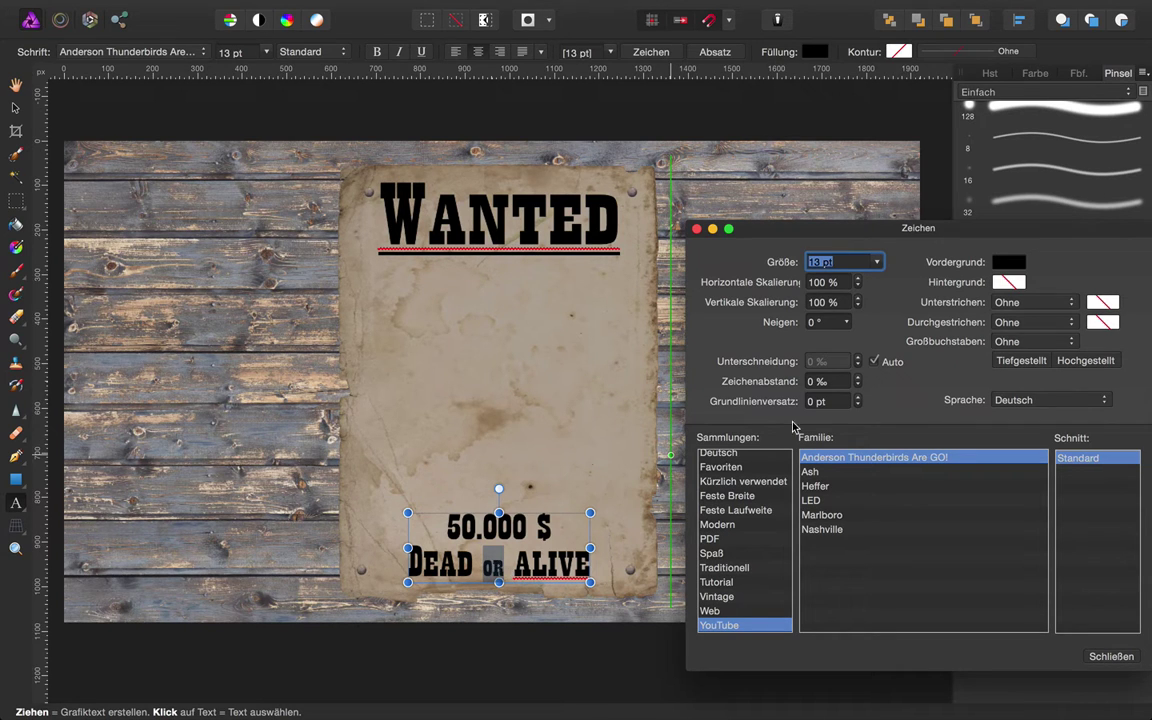
{"action": "left_click", "coordinate": [857, 405]}
{"action": "left_click", "coordinate": [857, 405]}
{"action": "left_click", "coordinate": [697, 229]}
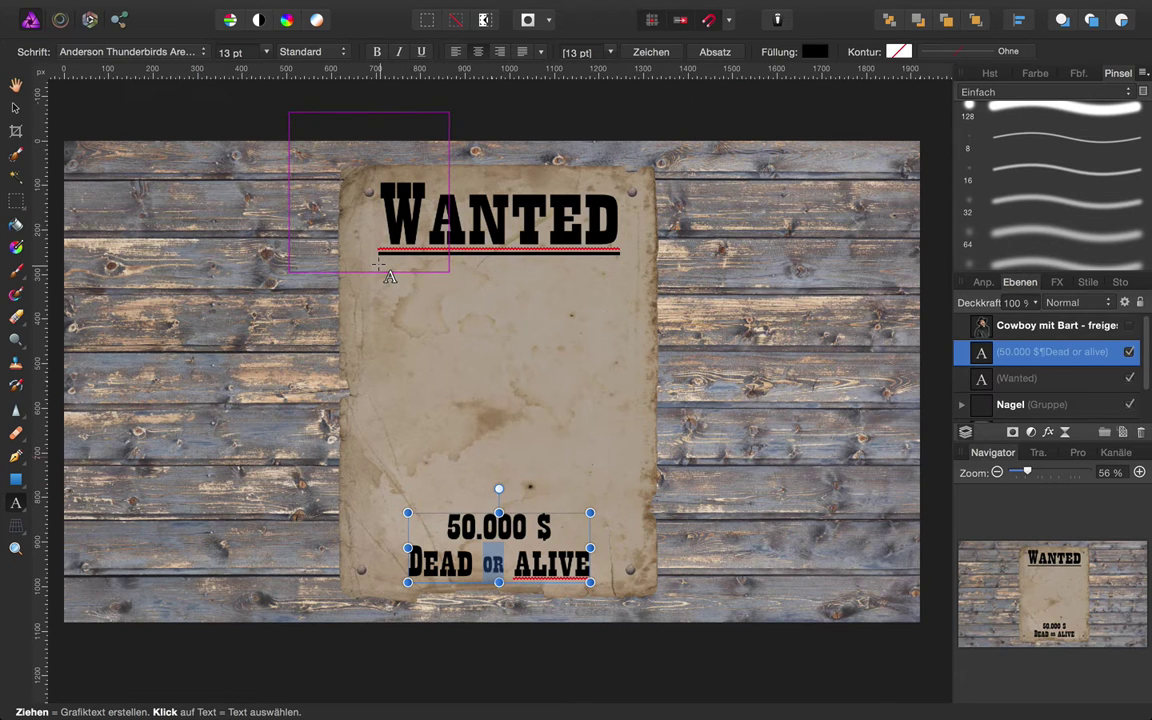
Add artistic text at about 49.7 pt below the Wanted heading with the outlaw's name and a second line reading 'lightning gun' in single quotes.
{"action": "left_click_drag", "start_coordinate": [379, 265], "coordinate": [426, 330]}
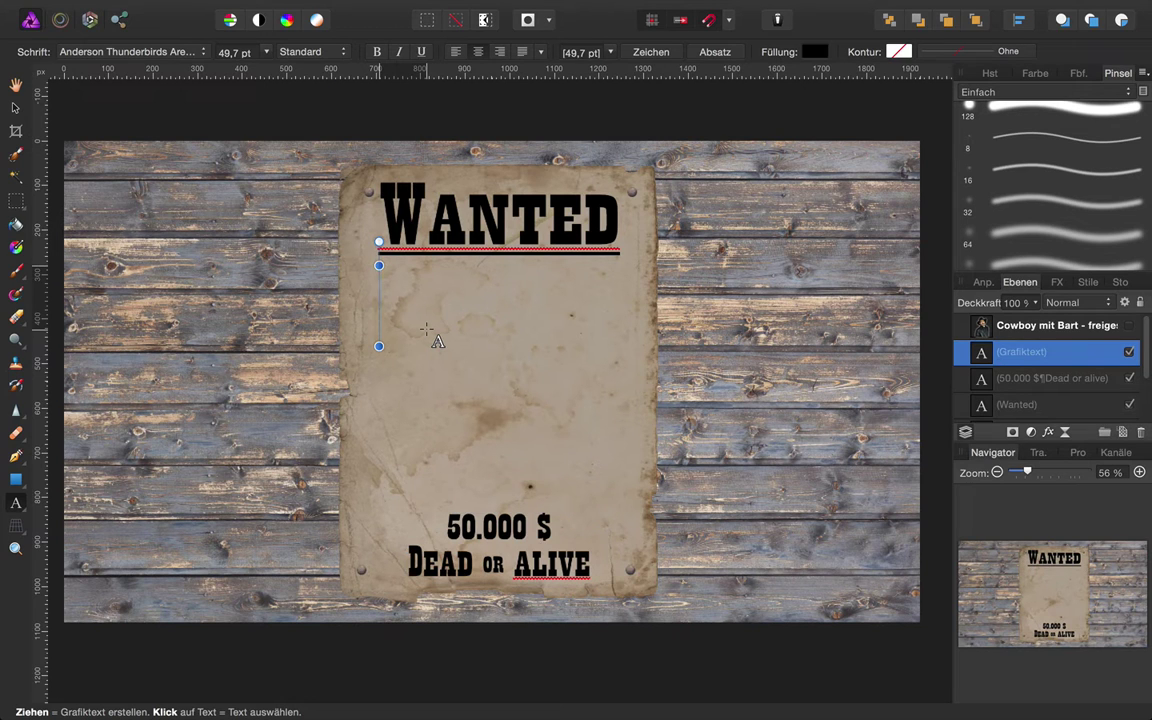
{"action": "type", "text": "Jack"}
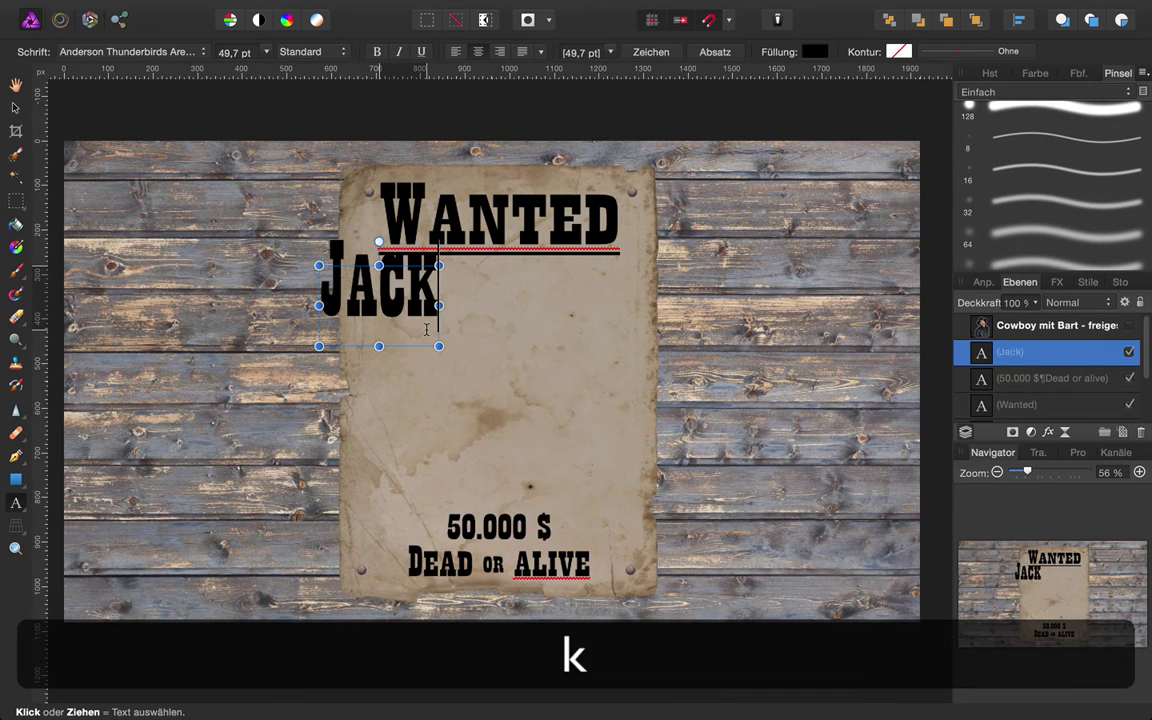
{"action": "type", "text": " Bauer"}
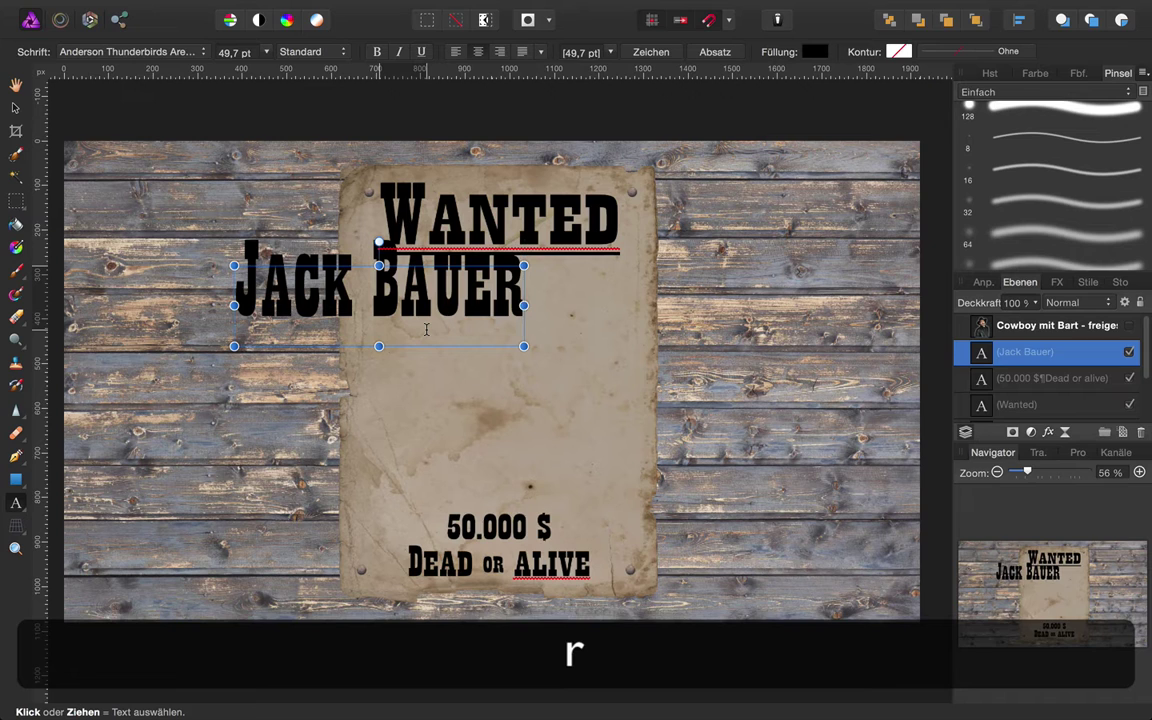
{"action": "key", "text": "Return"}
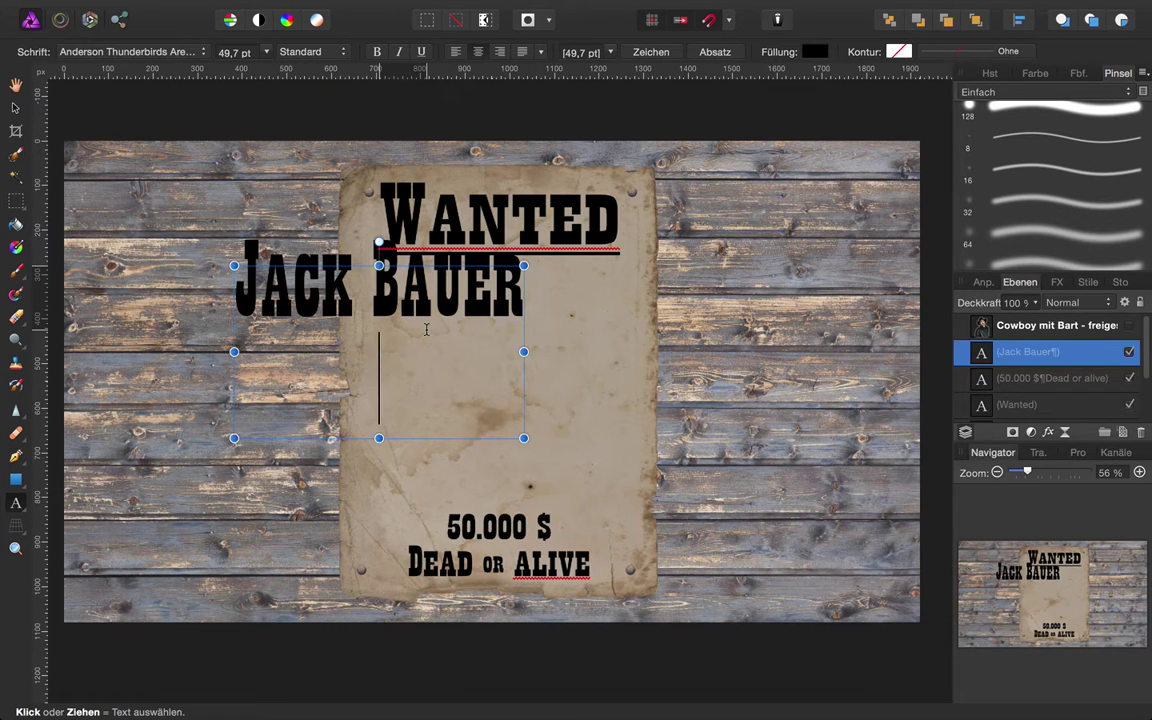
{"action": "type", "text": "'Li"}
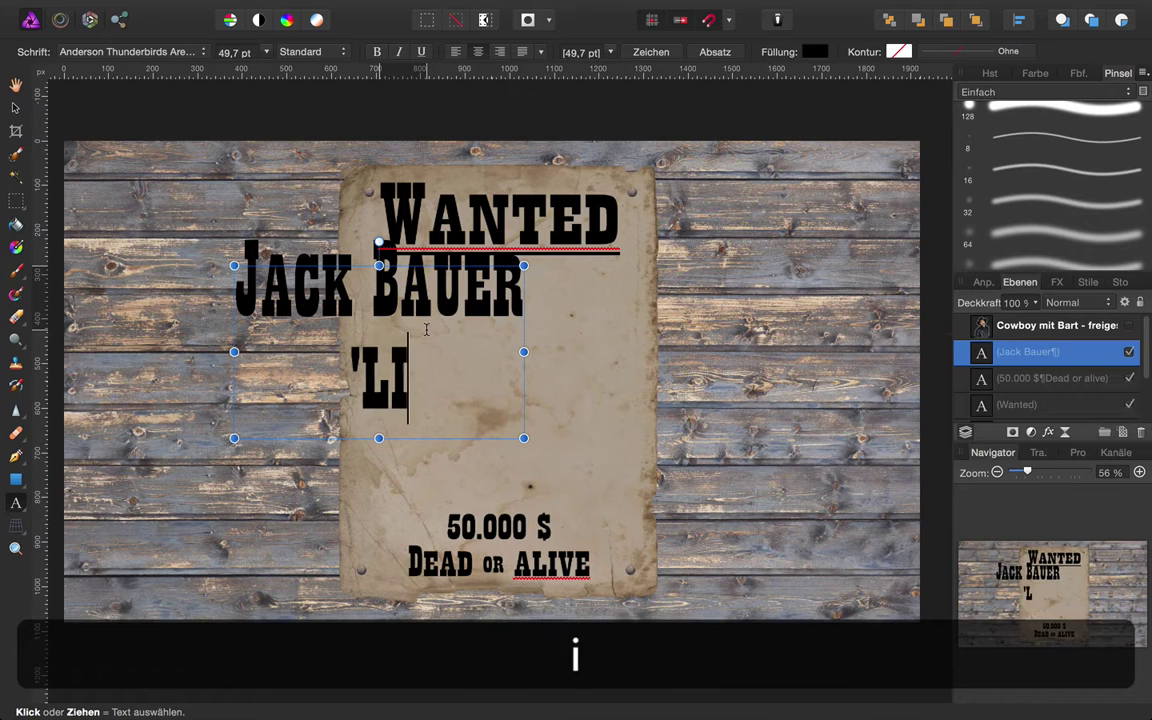
{"action": "type", "text": "ghtning g"}
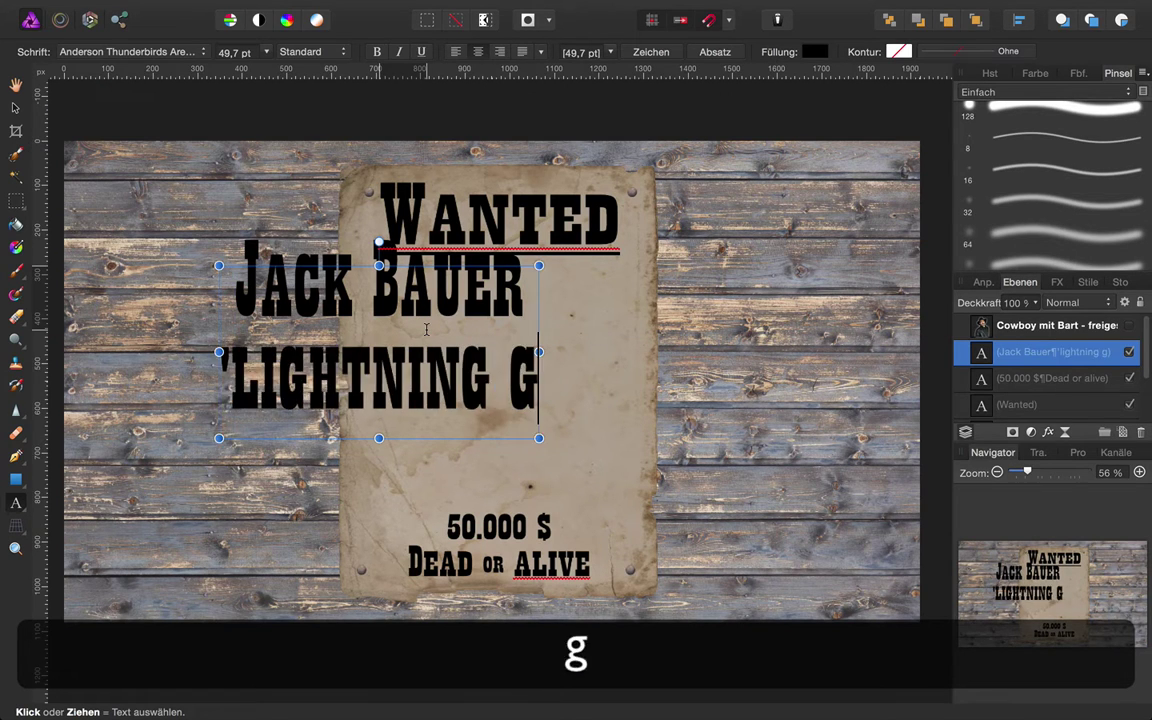
{"action": "type", "text": "un'"}
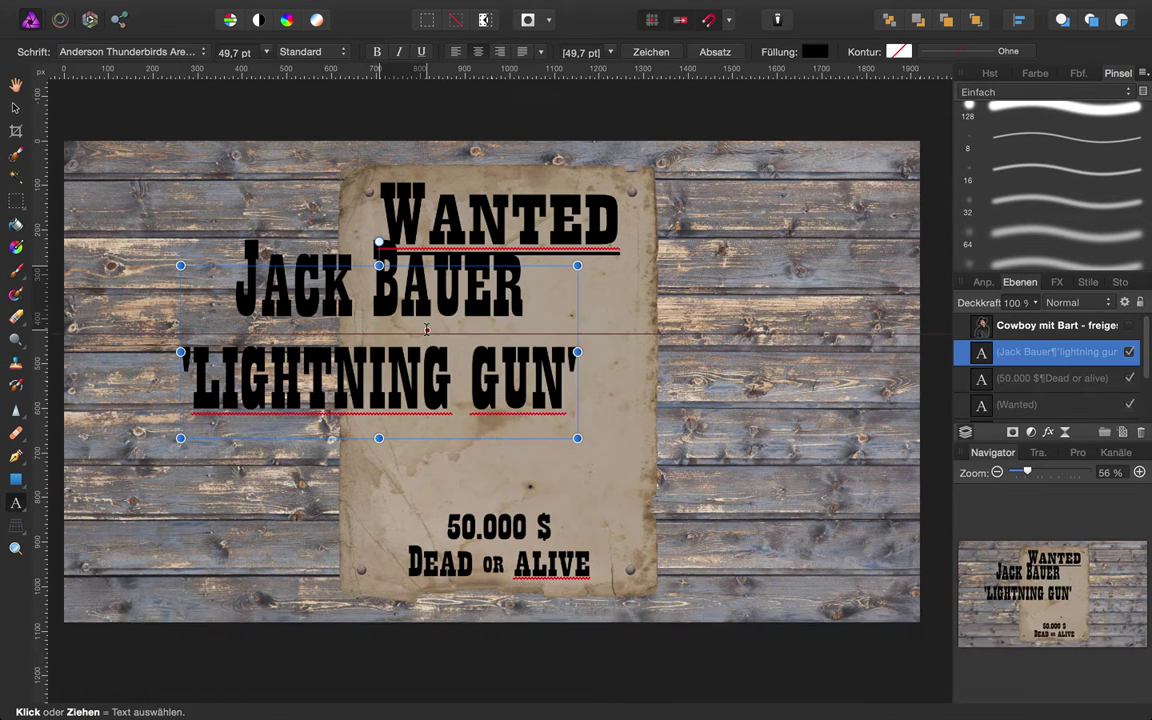
Scale the two-line outlaw name text down to about 20.7 pt and center it directly below the Wanted heading.
{"action": "double_click", "coordinate": [408, 308]}
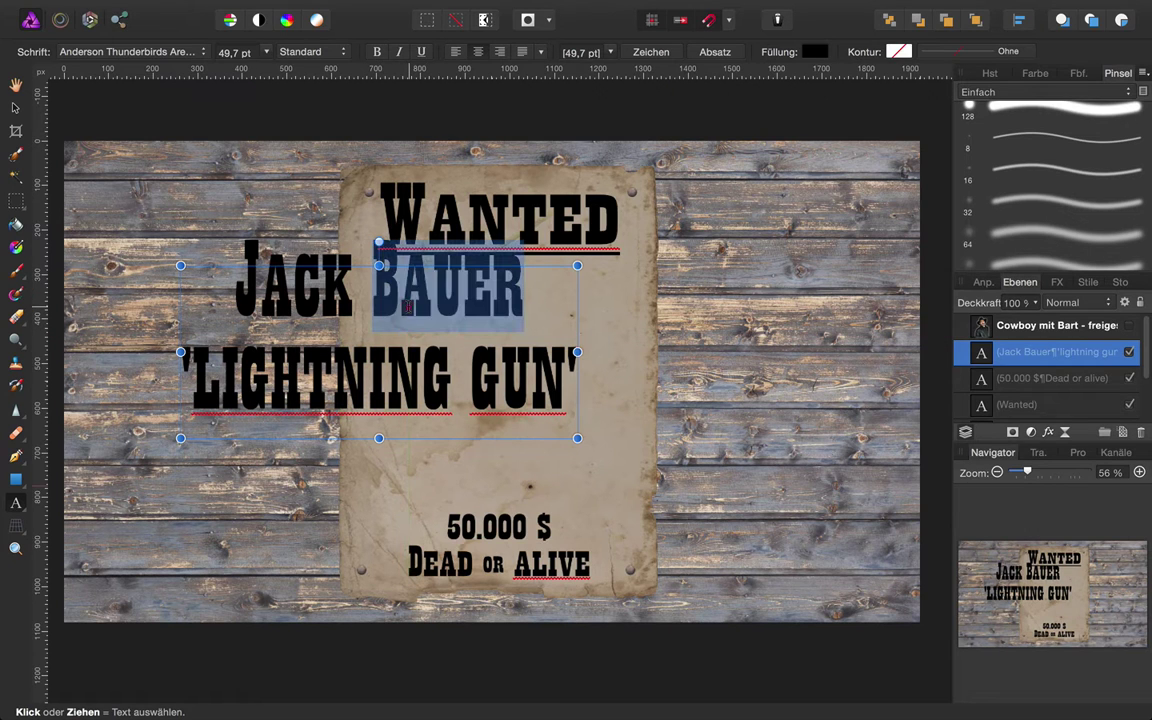
{"action": "triple_click", "coordinate": [408, 308]}
{"action": "key", "text": "super+a"}
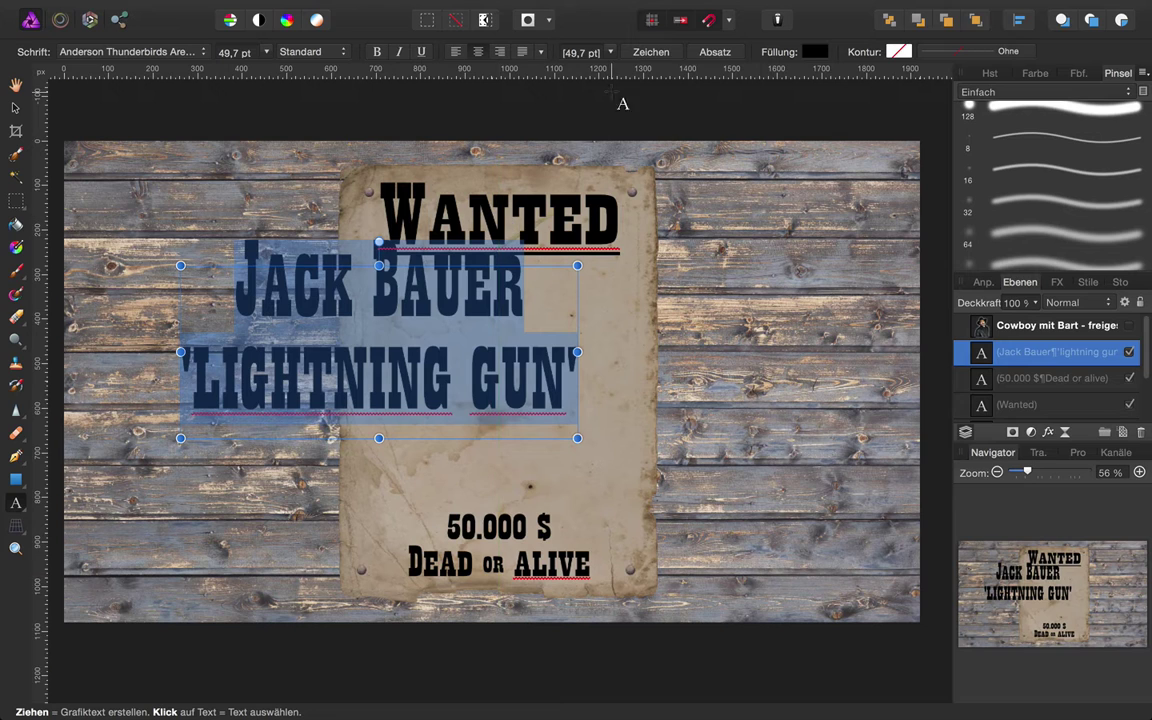
{"action": "left_click", "coordinate": [648, 51]}
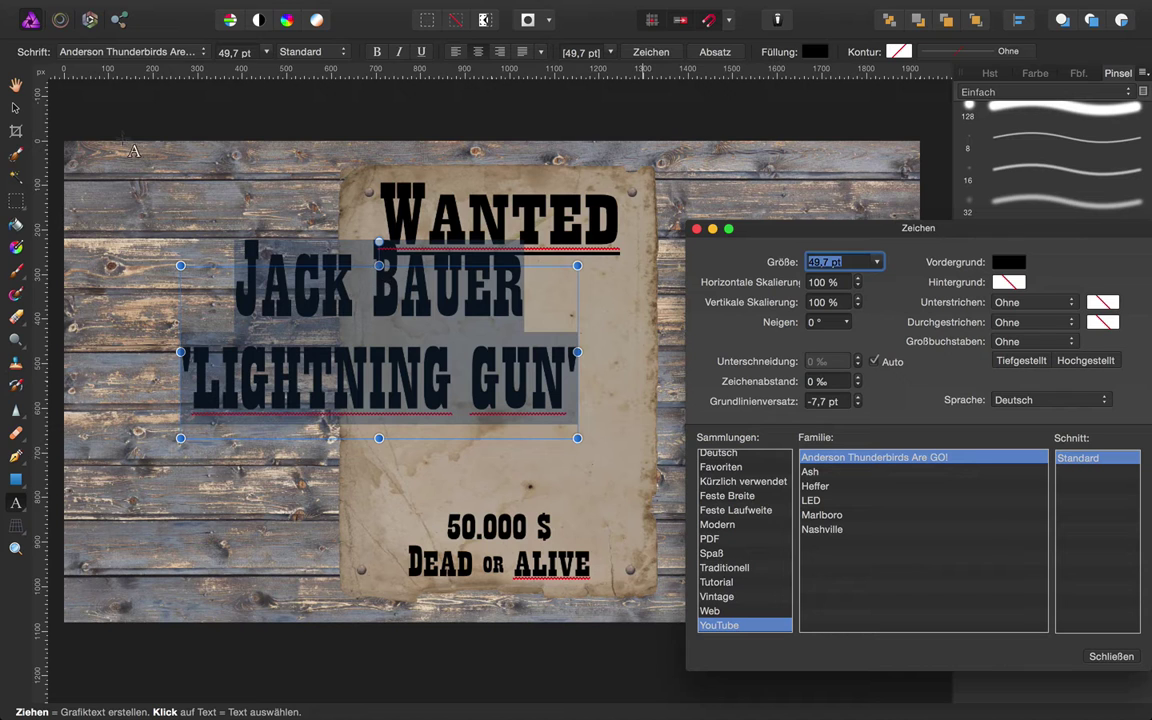
{"action": "left_click", "coordinate": [13, 110]}
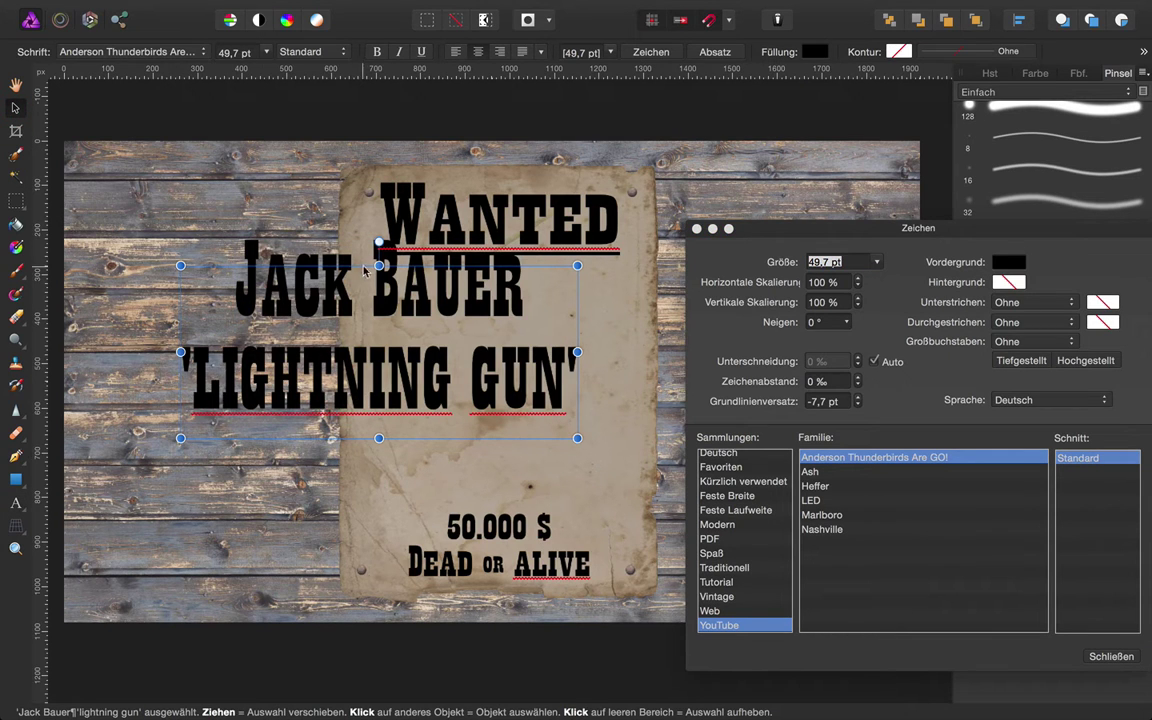
{"action": "left_click_drag", "start_coordinate": [378, 267], "coordinate": [463, 293]}
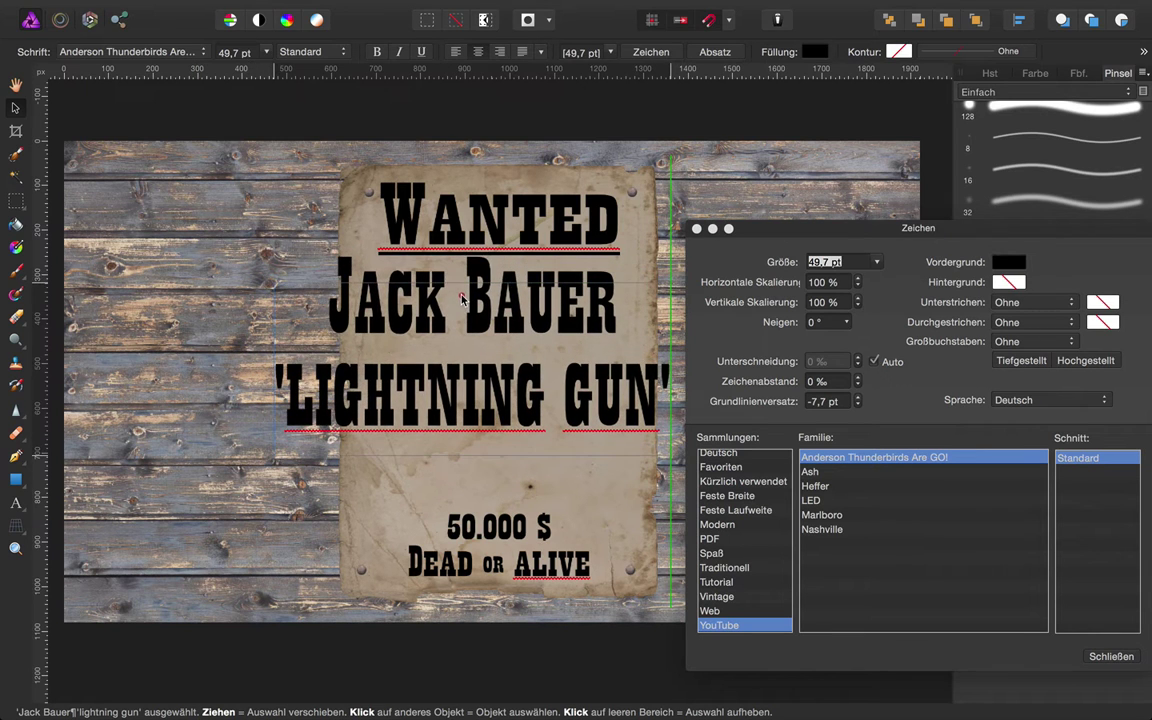
{"action": "left_click_drag", "start_coordinate": [468, 461], "coordinate": [470, 448]}
{"action": "left_click_drag", "start_coordinate": [274, 441], "coordinate": [485, 342]}
{"action": "left_click_drag", "start_coordinate": [560, 305], "coordinate": [475, 298]}
Set the outlaw name text in the Nashville font and scale it down to about 15.1 pt.
{"action": "double_click", "coordinate": [474, 322]}
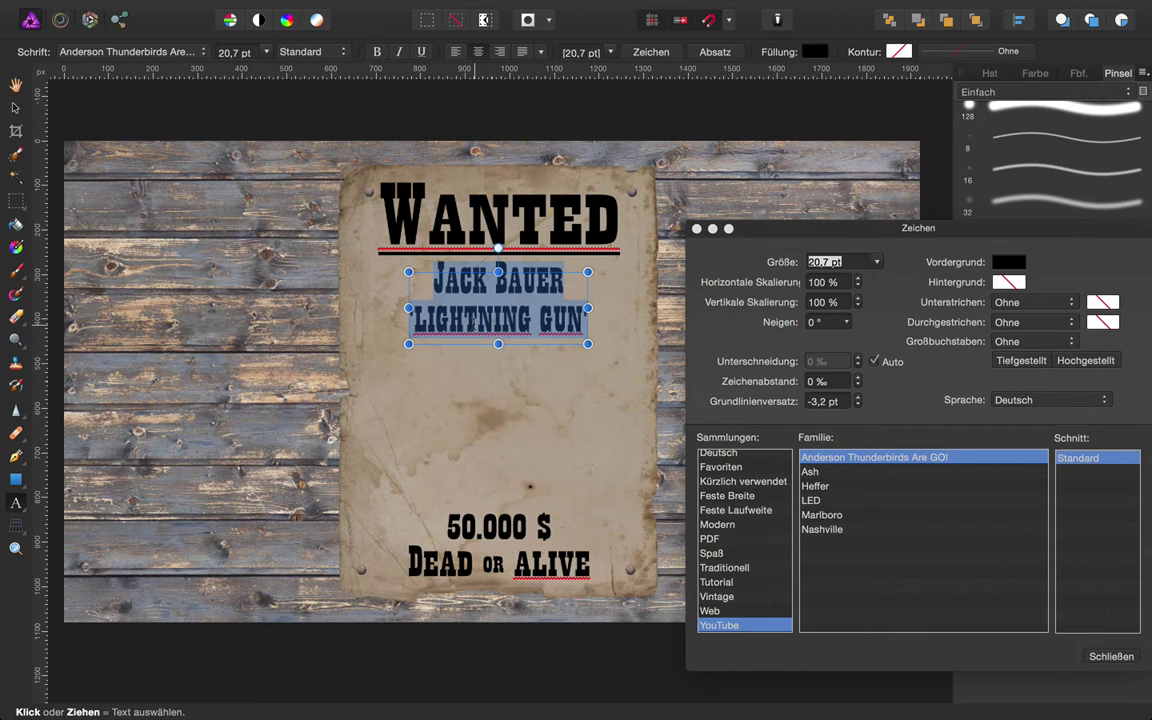
{"action": "left_click", "coordinate": [810, 533]}
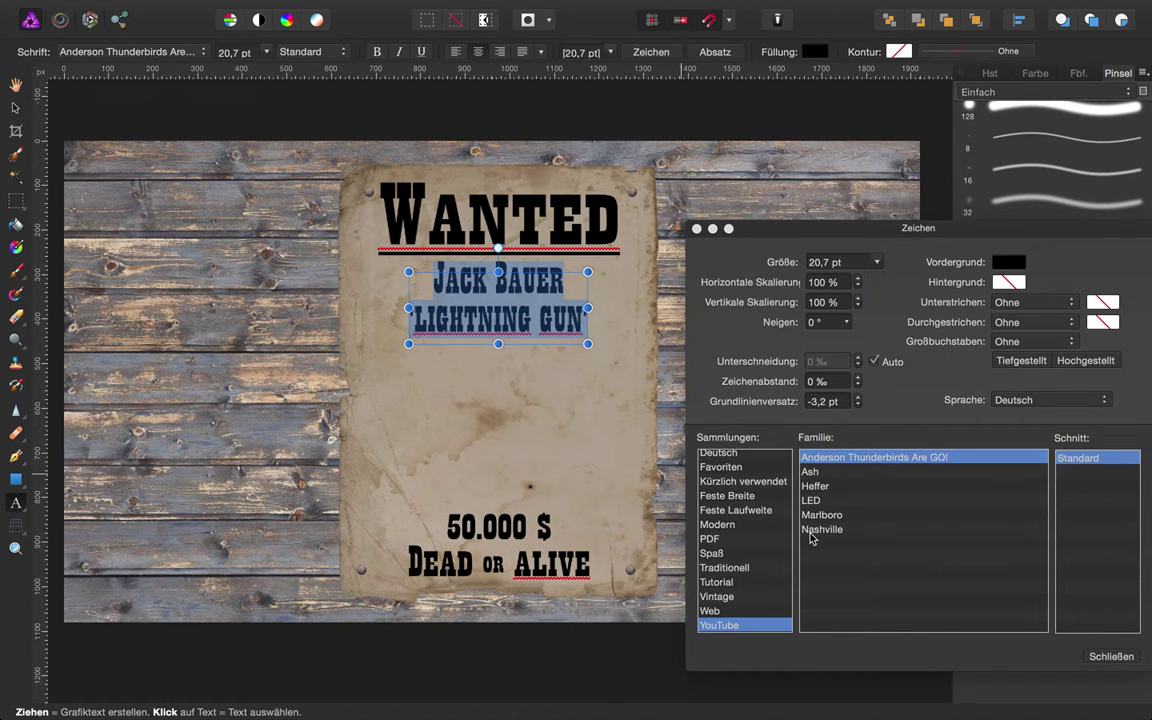
{"action": "left_click", "coordinate": [815, 531]}
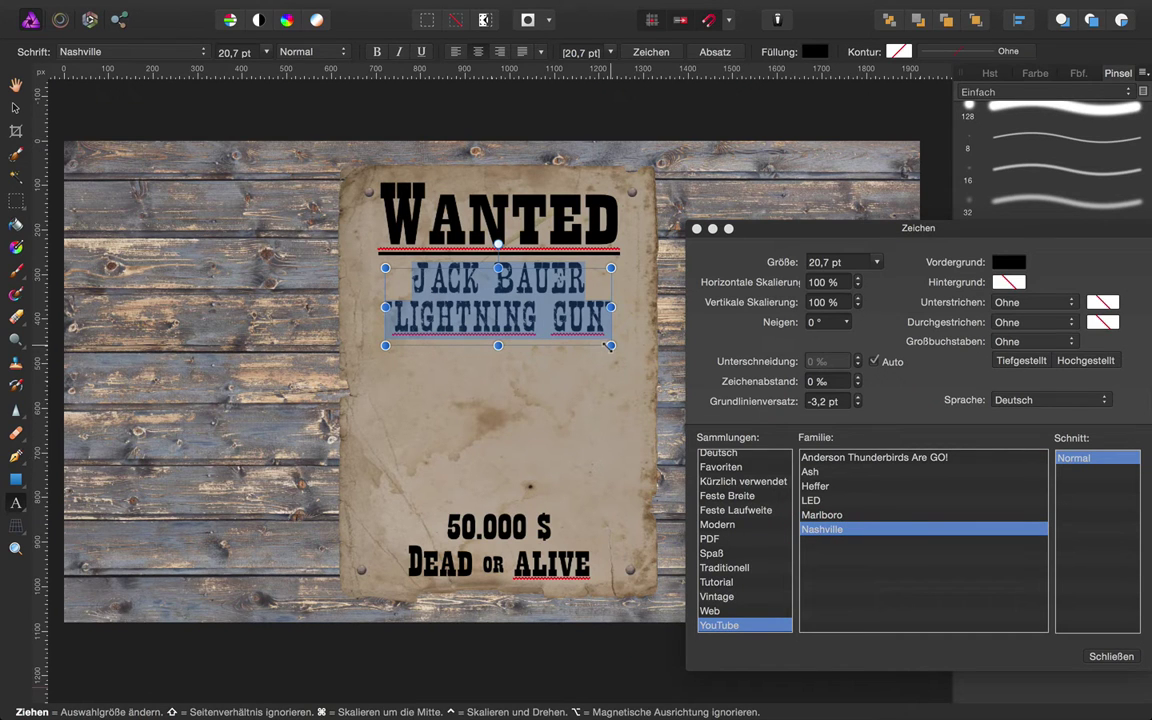
{"action": "left_click_drag", "start_coordinate": [610, 346], "coordinate": [556, 314]}
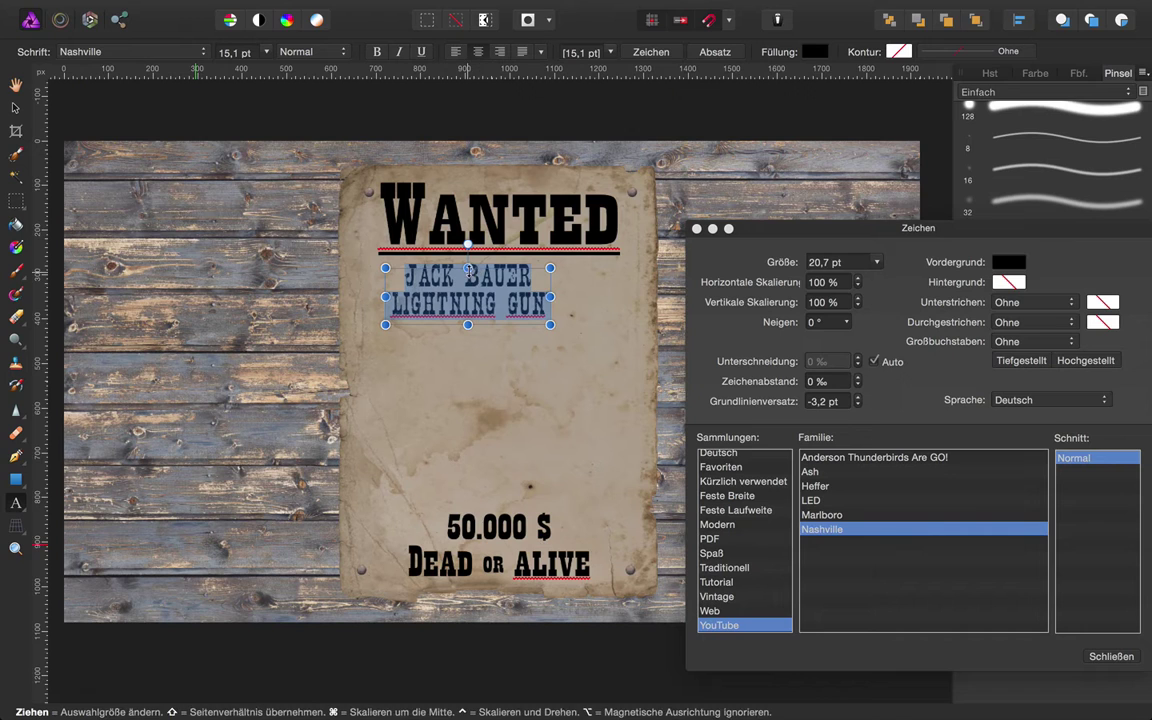
Center the outlaw name text horizontally below the Wanted heading and close the character settings.
{"action": "left_click_drag", "start_coordinate": [474, 272], "coordinate": [503, 270]}
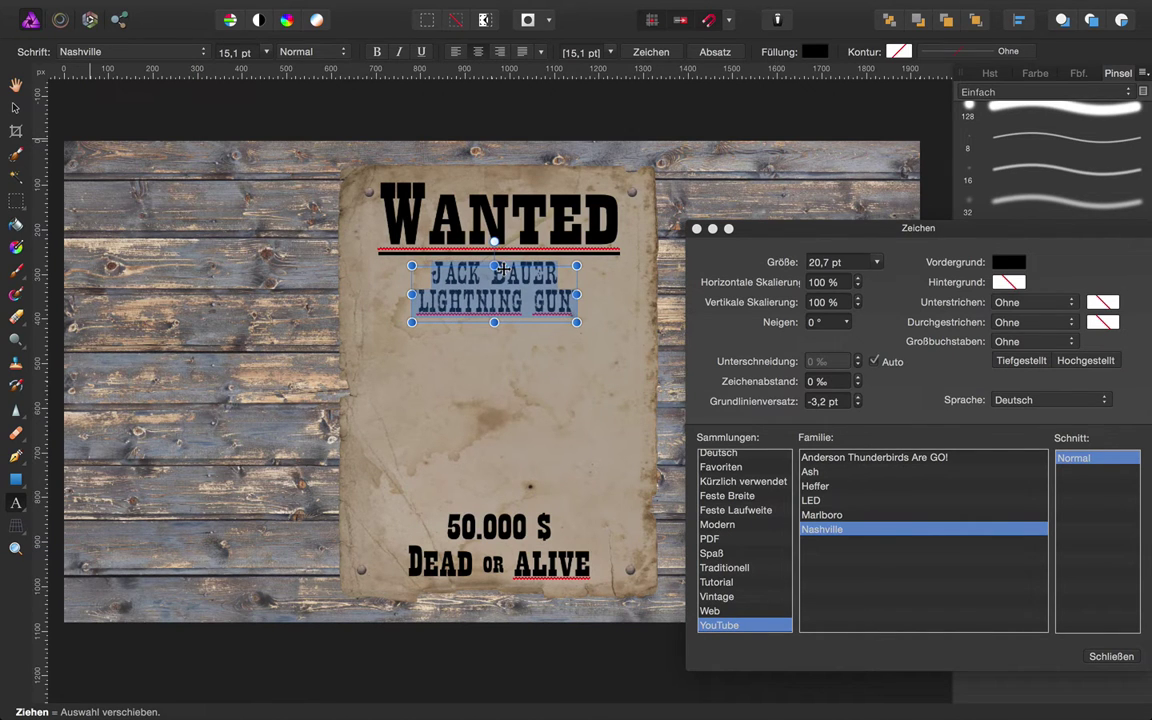
{"action": "left_click", "coordinate": [698, 230]}
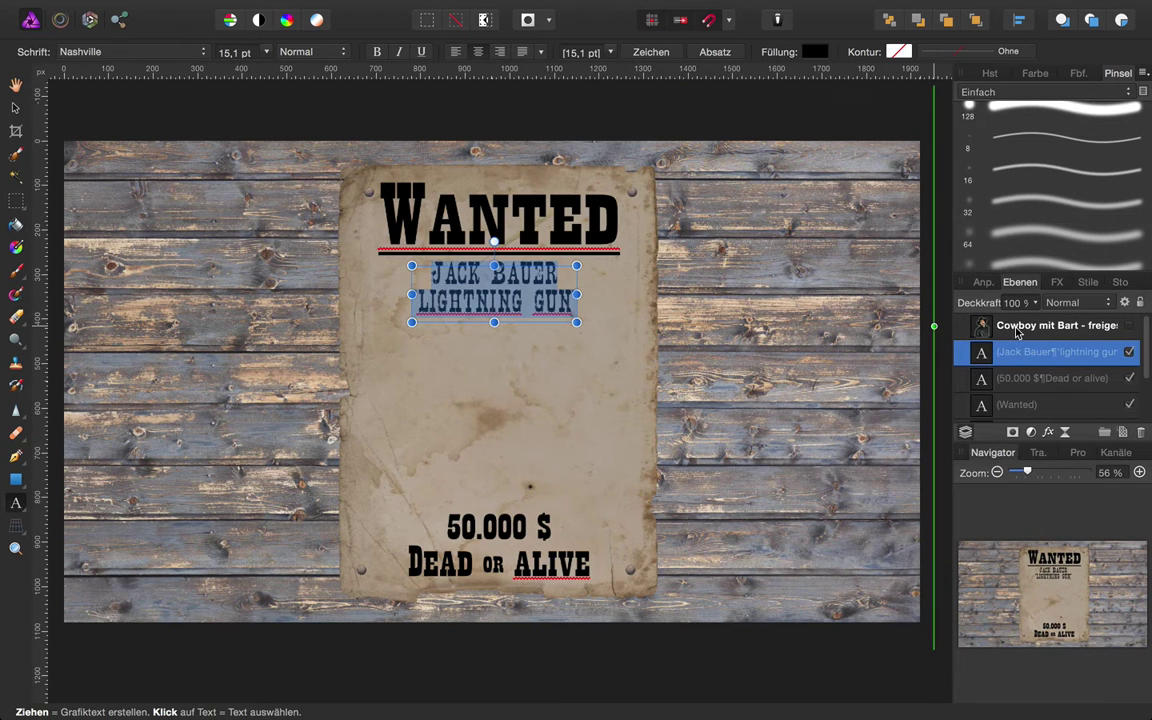
Show the hidden cowboy photo layer and move the photo down so the hat sits below the Wanted heading.
{"action": "left_click", "coordinate": [1018, 330]}
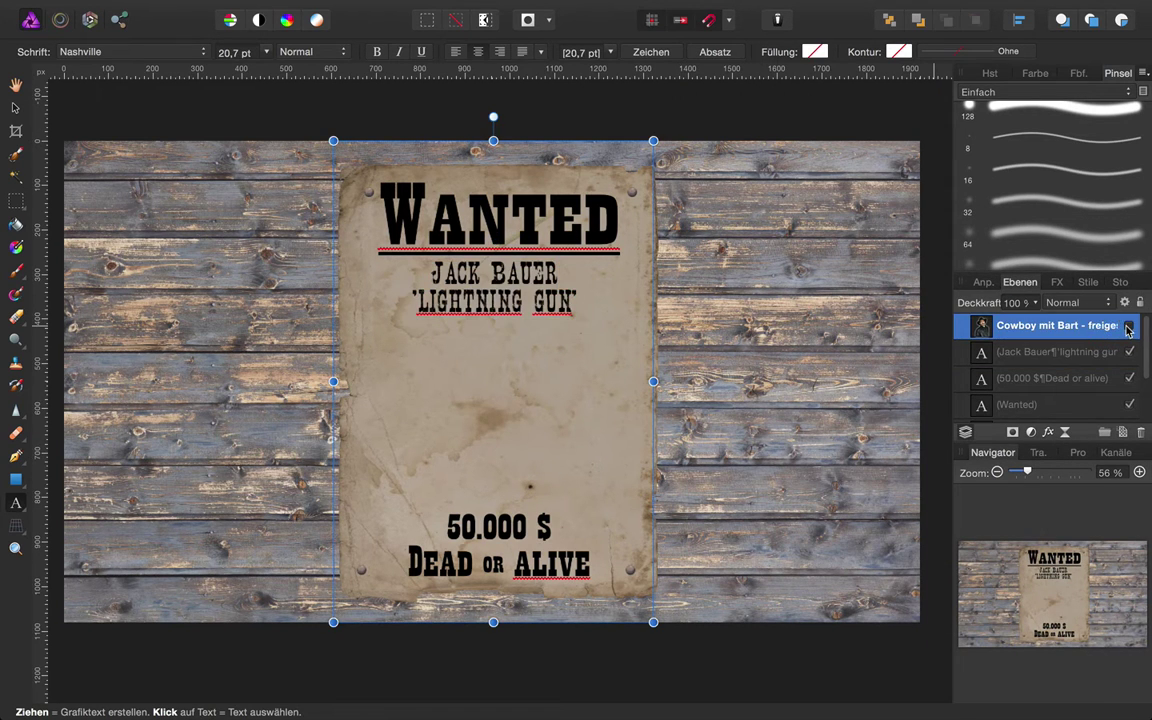
{"action": "left_click", "coordinate": [1128, 328]}
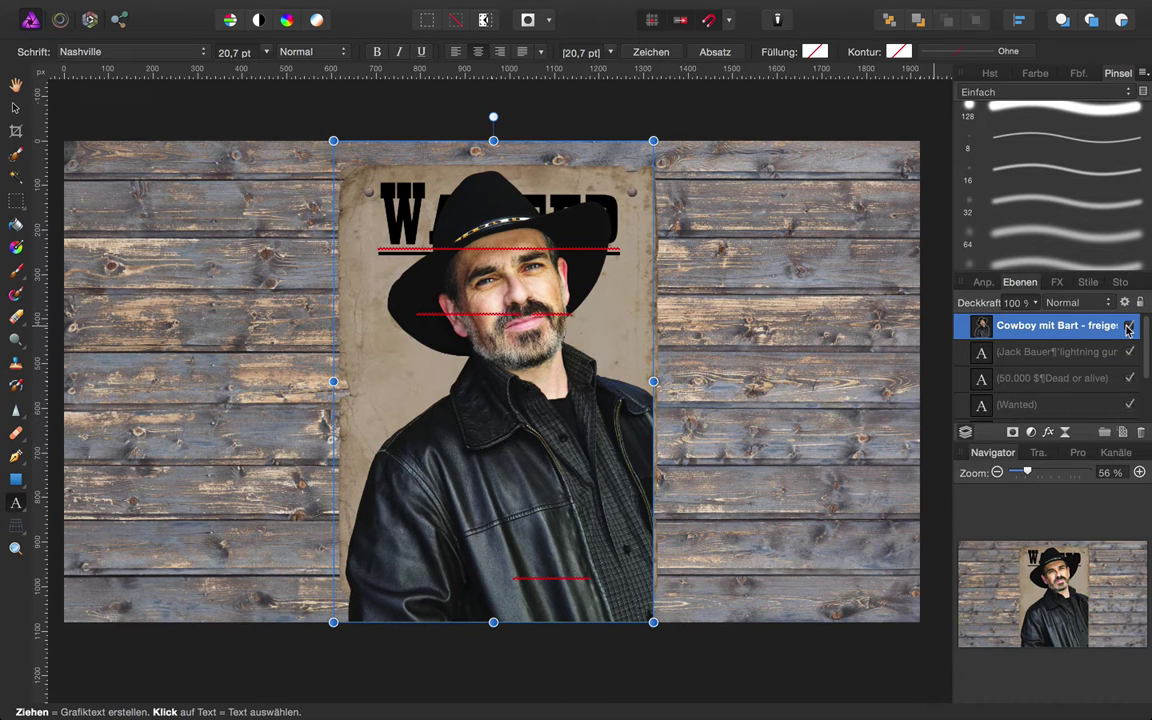
{"action": "left_click", "coordinate": [13, 110]}
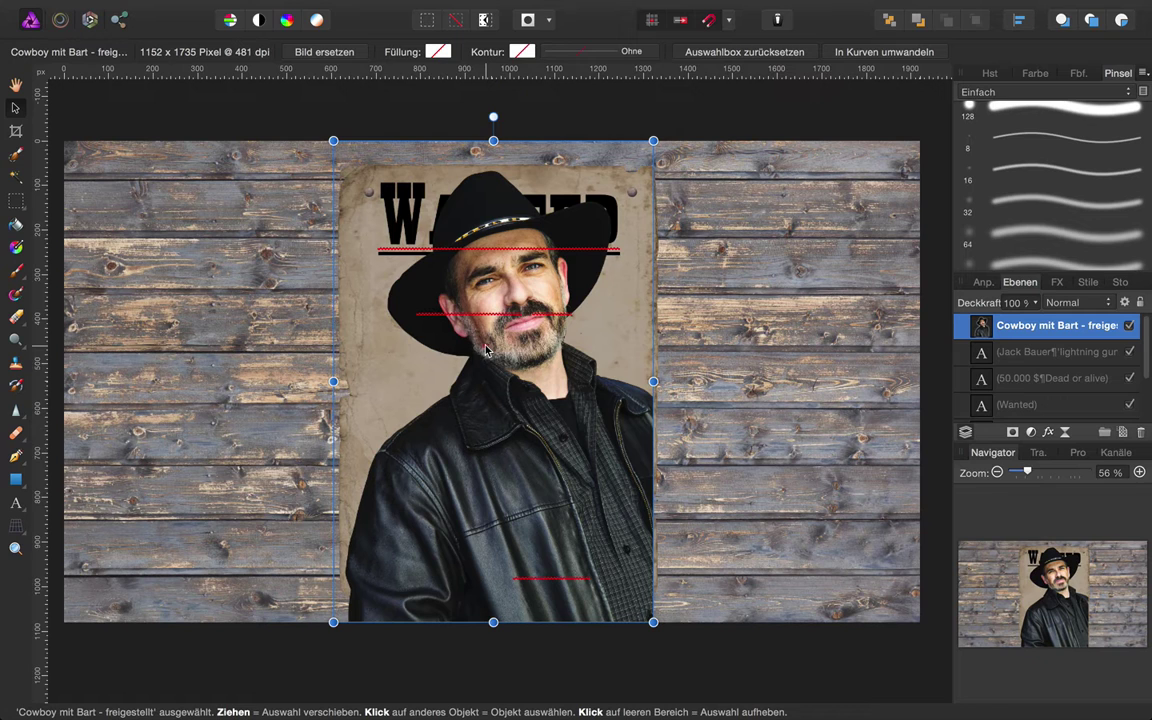
{"action": "left_click_drag", "start_coordinate": [486, 349], "coordinate": [491, 465]}
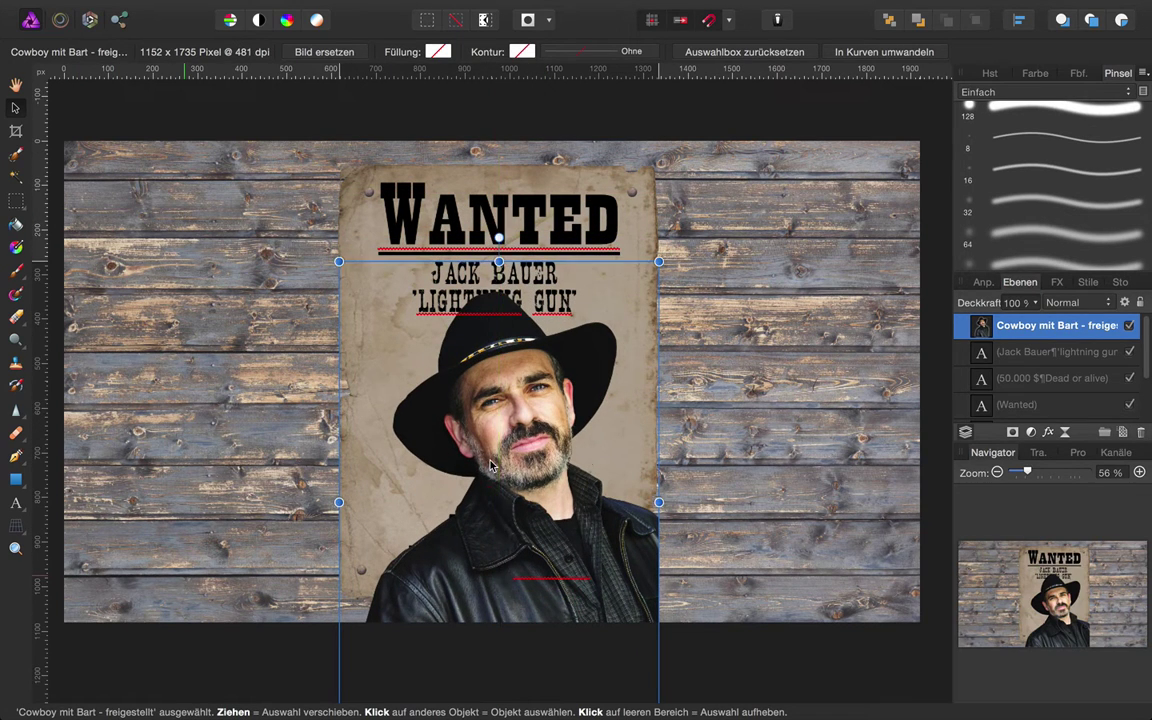
With the cowboy photo temporarily at 65% opacity, rotate it clockwise until the head is upright, center it on the poster, and restore 100% opacity.
{"action": "left_click", "coordinate": [1036, 303]}
{"action": "left_click_drag", "start_coordinate": [1032, 321], "coordinate": [988, 327]}
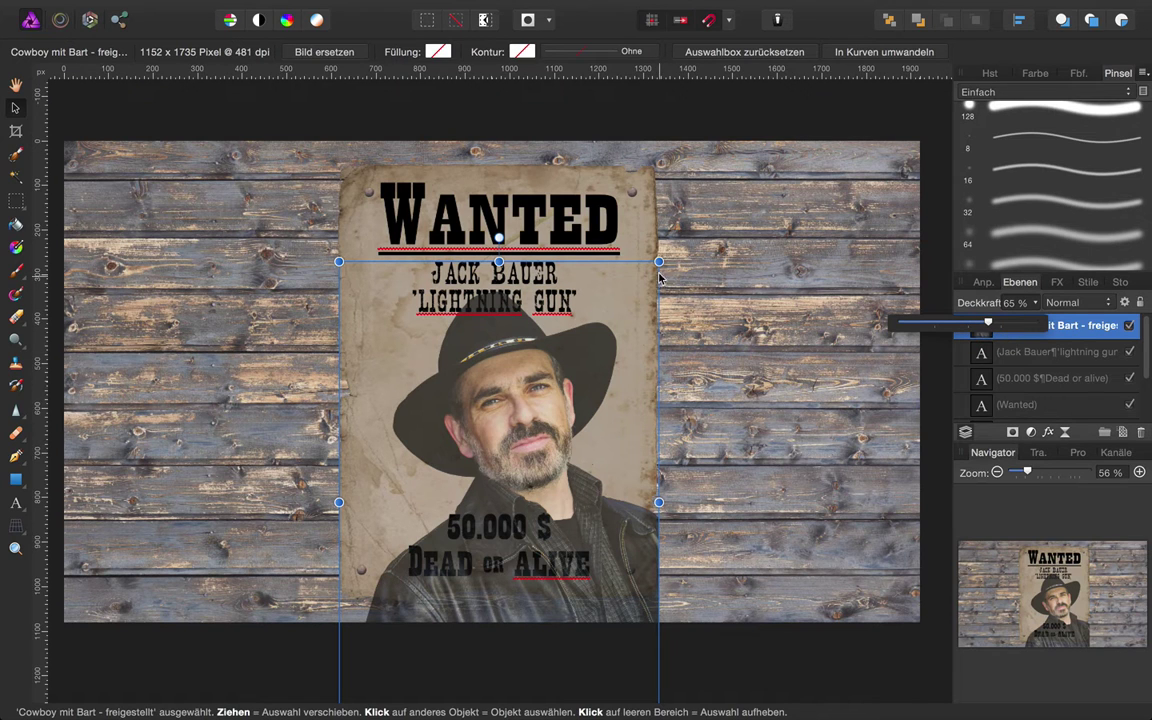
{"action": "left_click_drag", "start_coordinate": [658, 263], "coordinate": [722, 318]}
{"action": "left_click_drag", "start_coordinate": [573, 432], "coordinate": [531, 434]}
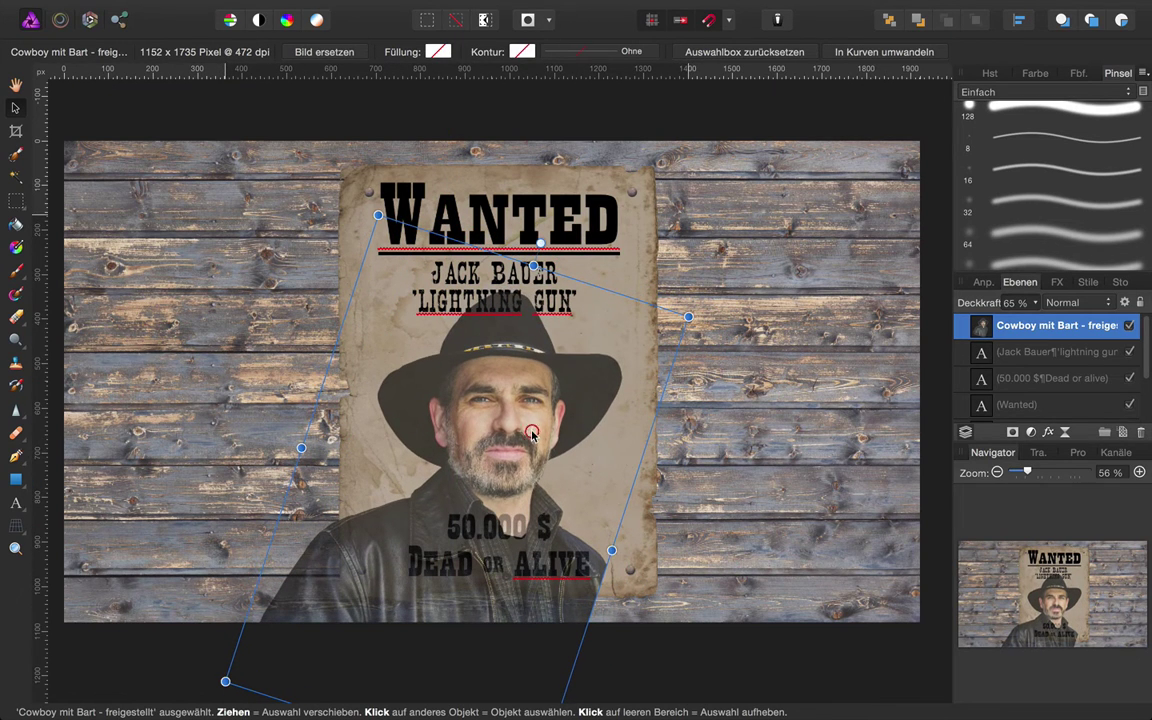
{"action": "left_click_drag", "start_coordinate": [688, 317], "coordinate": [694, 312]}
{"action": "left_click_drag", "start_coordinate": [555, 388], "coordinate": [553, 391]}
{"action": "left_click", "coordinate": [1037, 303]}
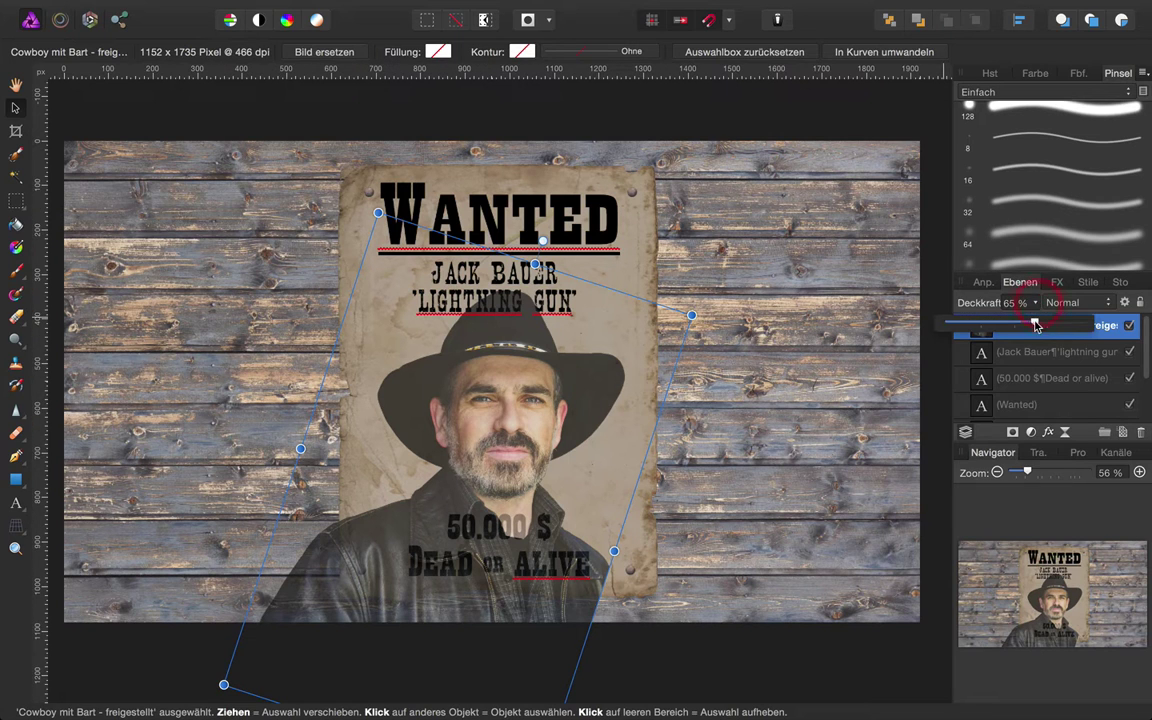
{"action": "left_click_drag", "start_coordinate": [1037, 325], "coordinate": [1085, 326]}
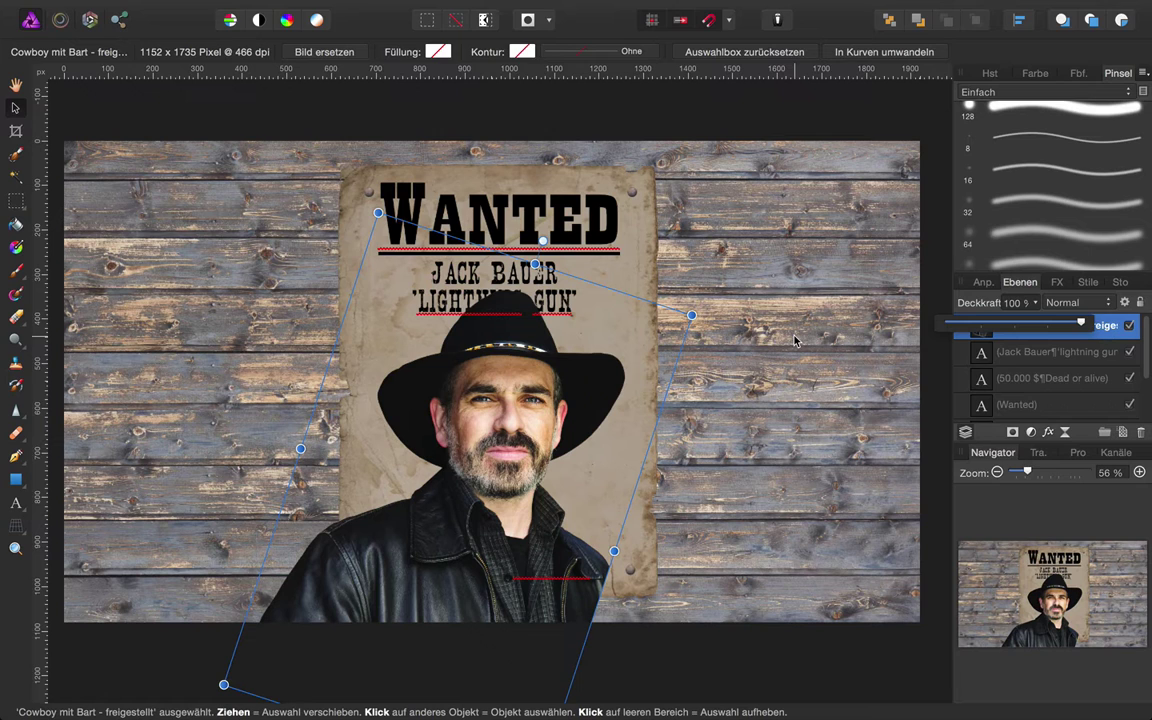
Mask the cowboy photo to a rectangular selection around the head, between the nickname and the reward text, and deselect.
{"action": "left_click", "coordinate": [26, 211]}
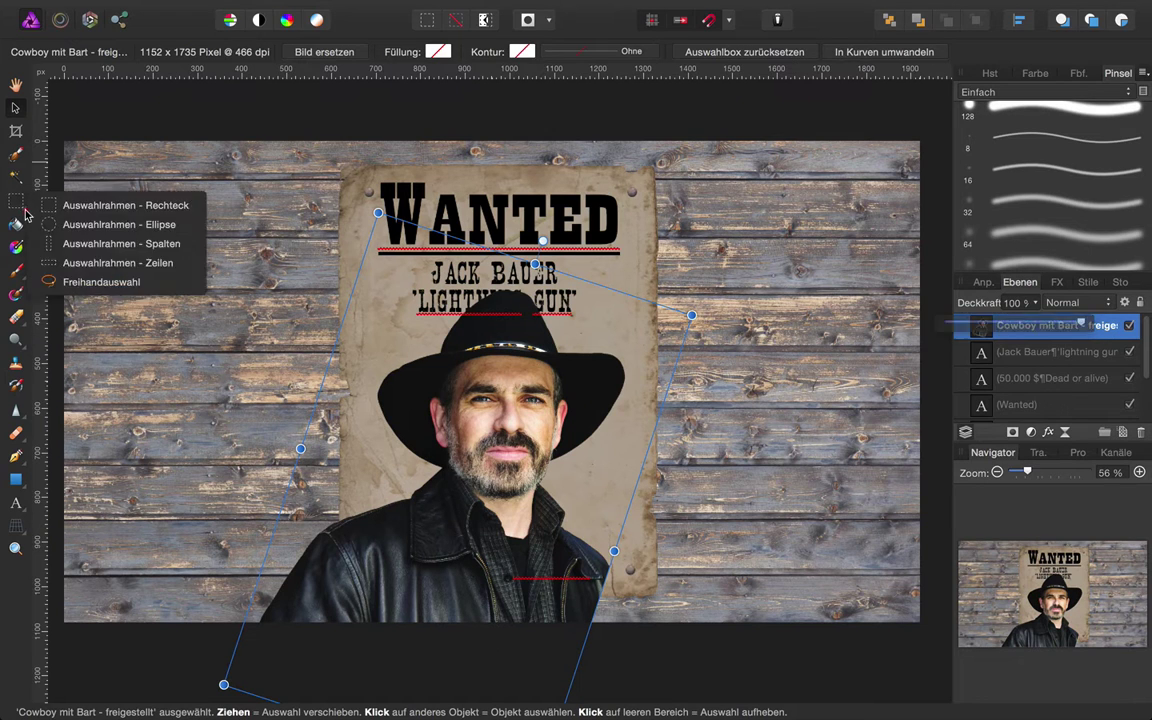
{"action": "left_click", "coordinate": [26, 211]}
{"action": "left_click", "coordinate": [26, 211]}
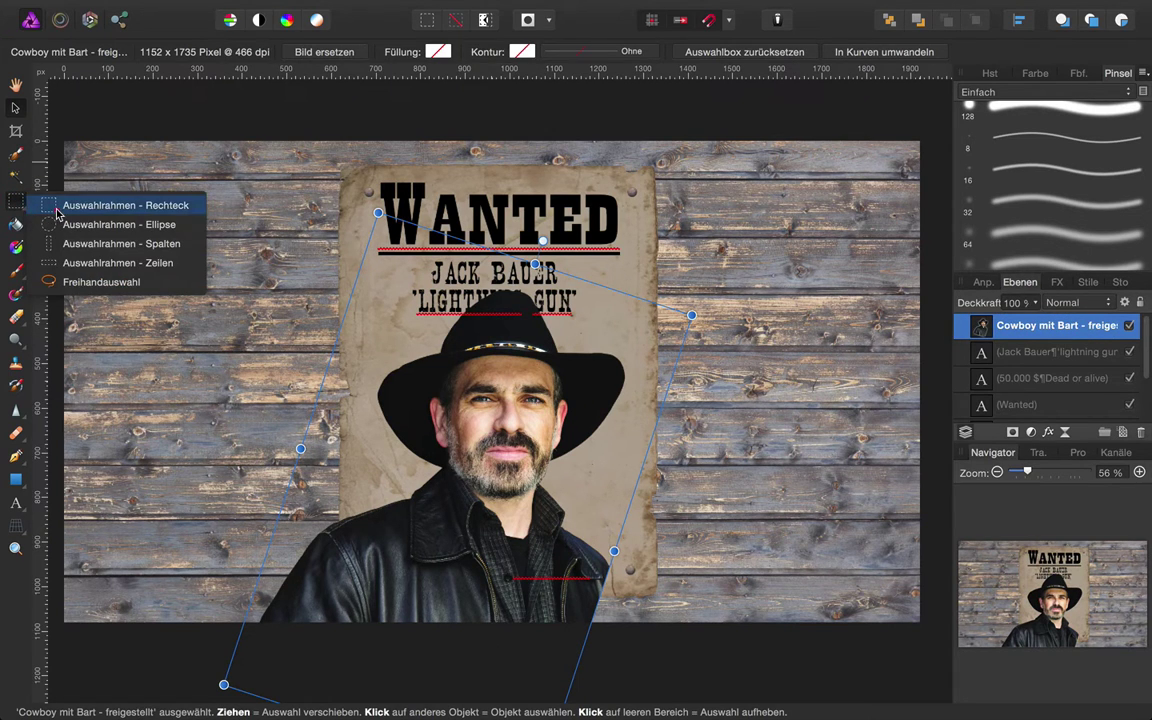
{"action": "left_click", "coordinate": [50, 205]}
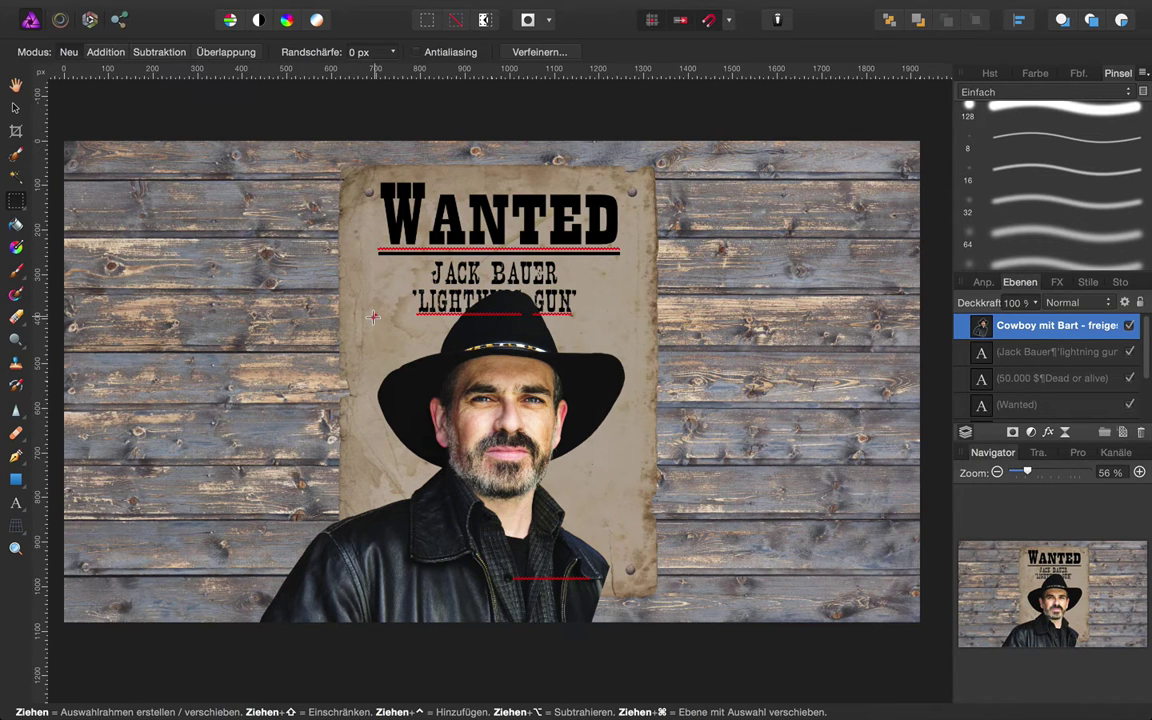
{"action": "left_click_drag", "start_coordinate": [373, 317], "coordinate": [633, 512]}
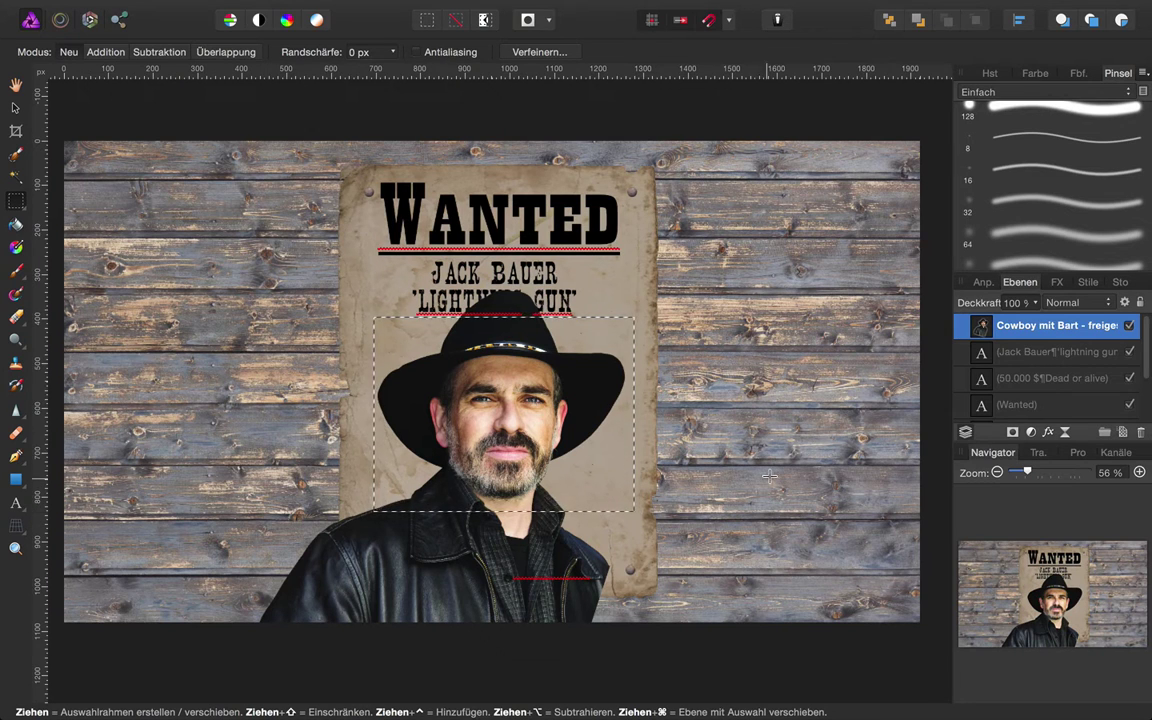
{"action": "left_click", "coordinate": [1012, 433]}
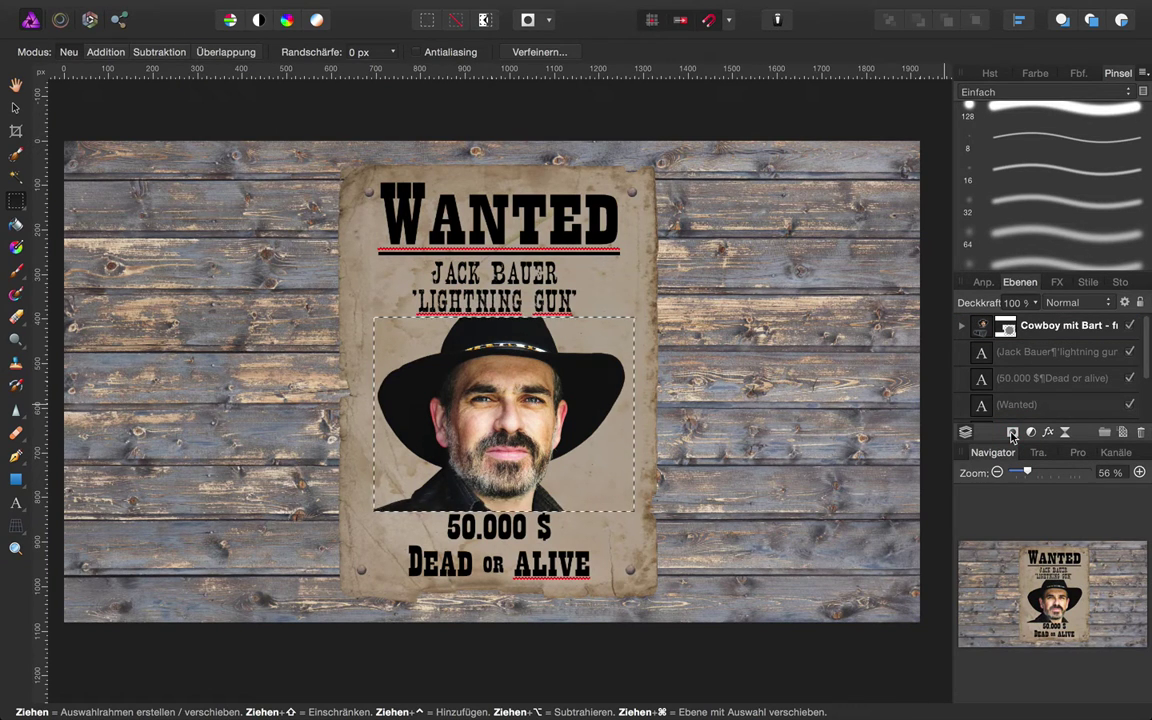
{"action": "key", "text": "super+d"}
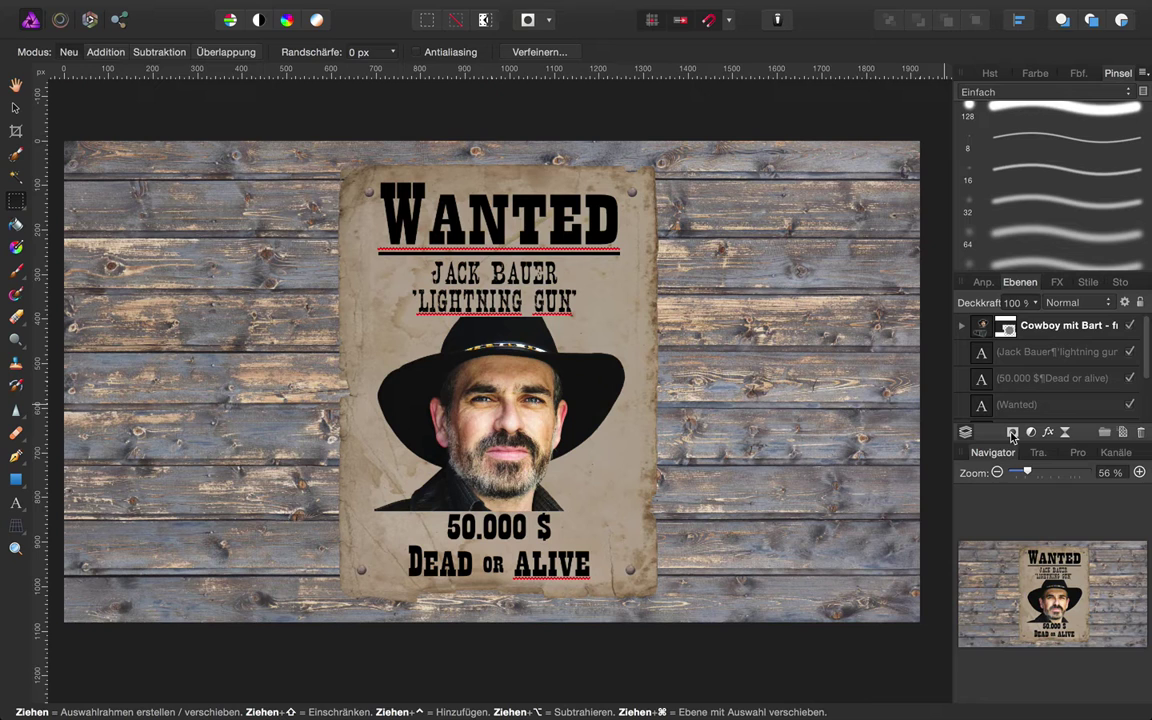
Group the outlaw name, reward and Wanted text layers and name the group 'Text'.
{"action": "left_click", "coordinate": [1033, 352]}
{"action": "scroll", "coordinate": [1035, 362], "scroll_direction": "down", "scroll_amount": 1}
{"action": "scroll", "coordinate": [1035, 362], "scroll_direction": "down", "scroll_amount": 1}
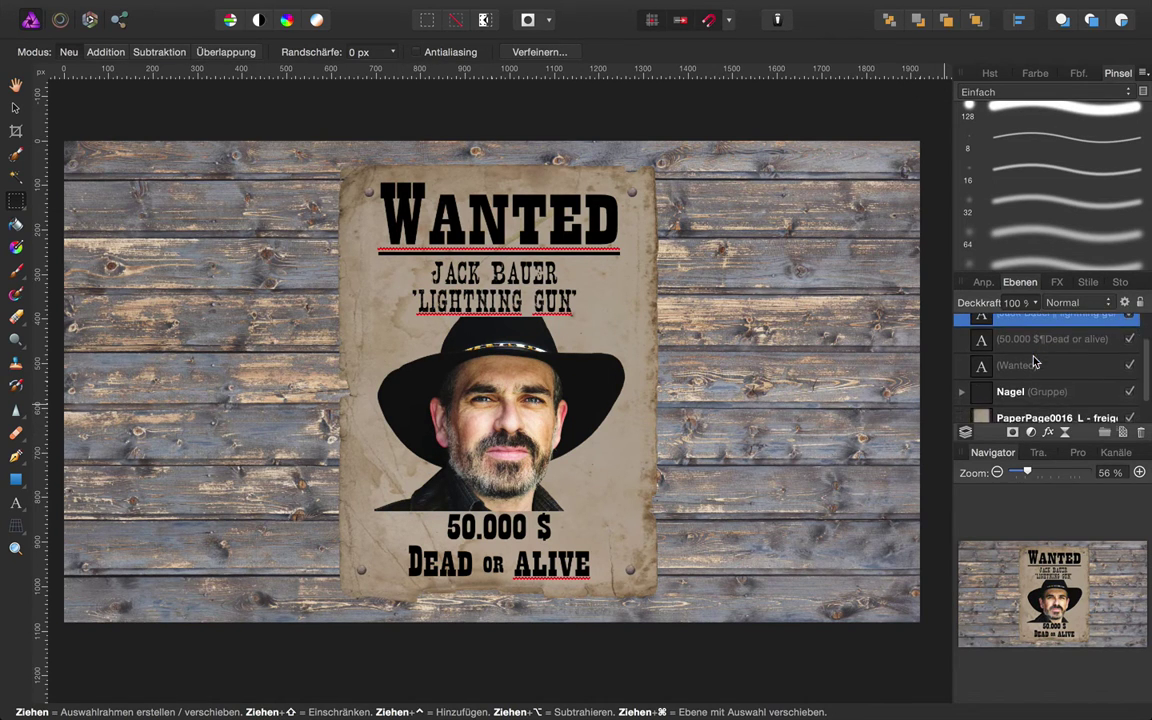
{"action": "scroll", "coordinate": [1032, 372], "scroll_direction": "up", "scroll_amount": 1}
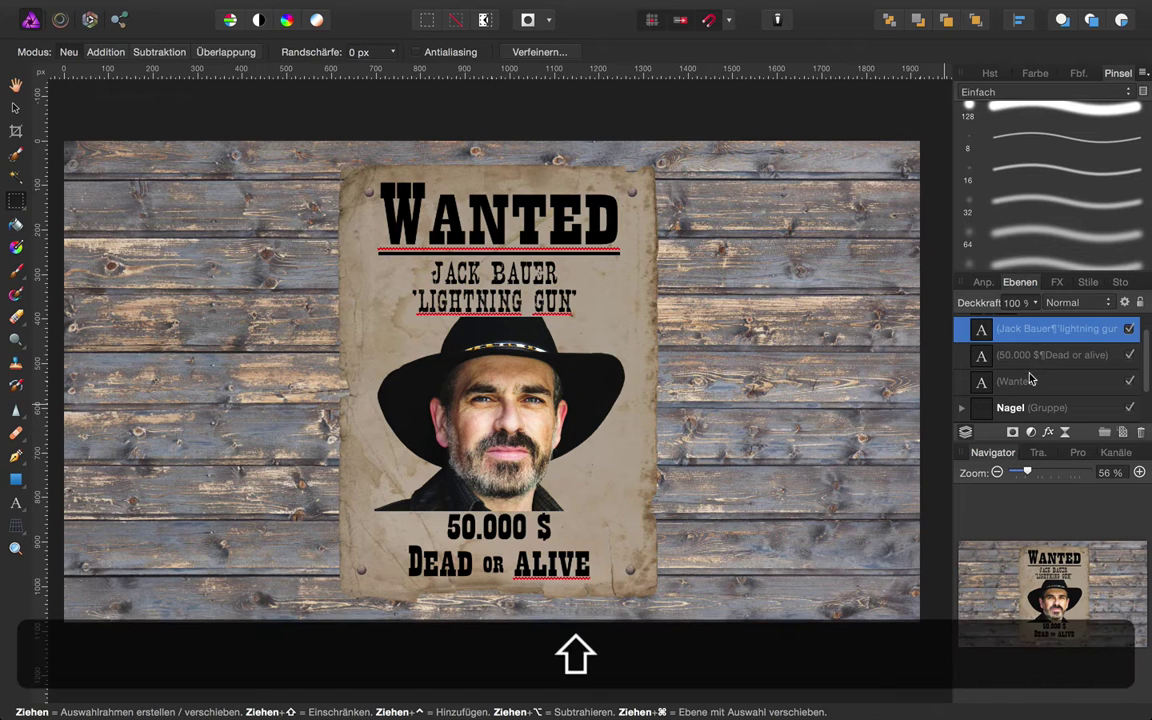
{"action": "left_click", "coordinate": [1031, 379], "text": "shift"}
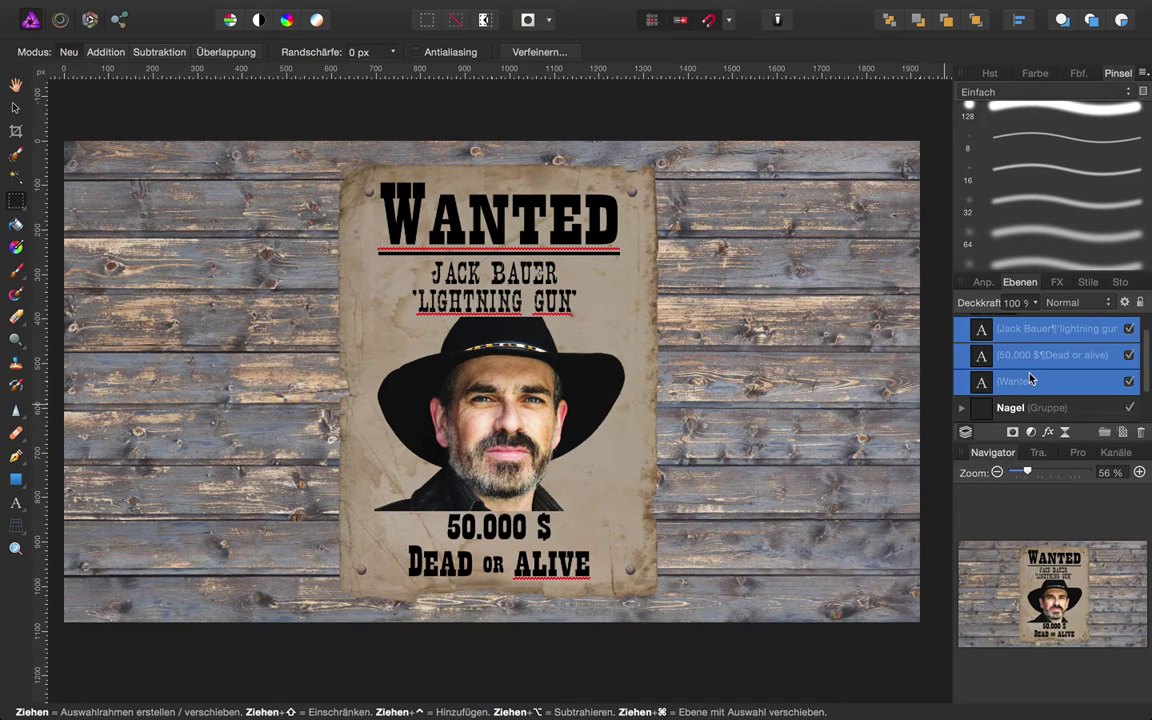
{"action": "key", "text": "super+g"}
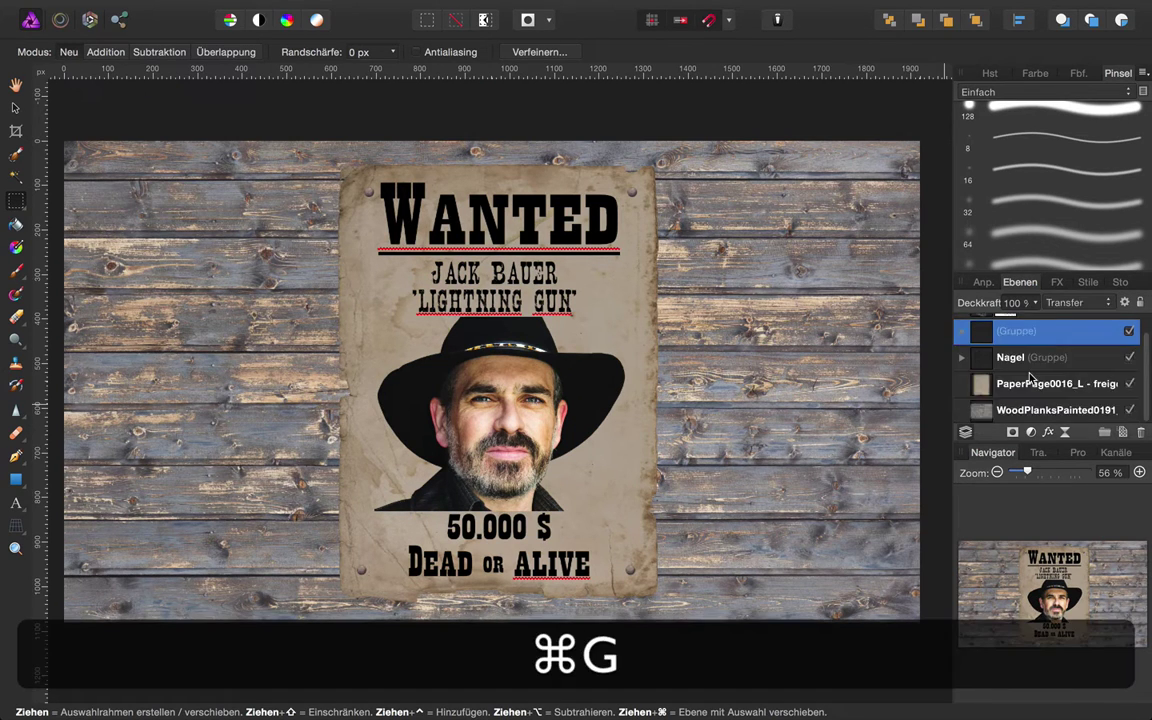
{"action": "double_click", "coordinate": [1019, 334]}
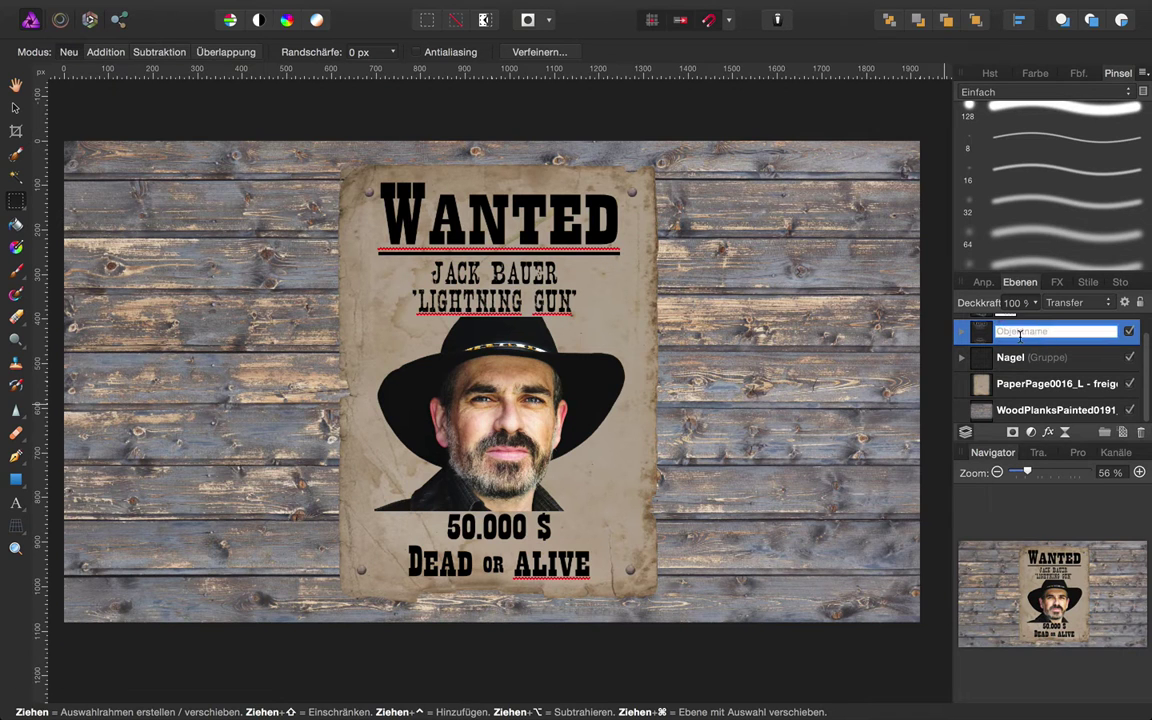
{"action": "type", "text": "Text"}
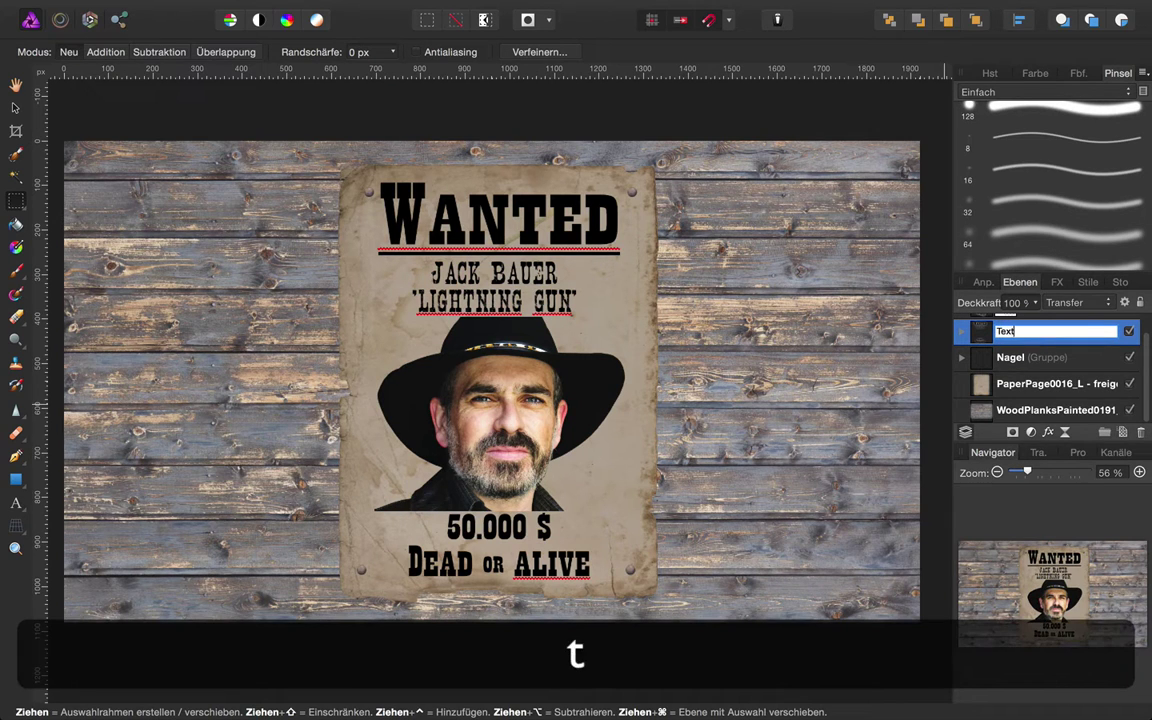
{"action": "key", "text": "Return"}
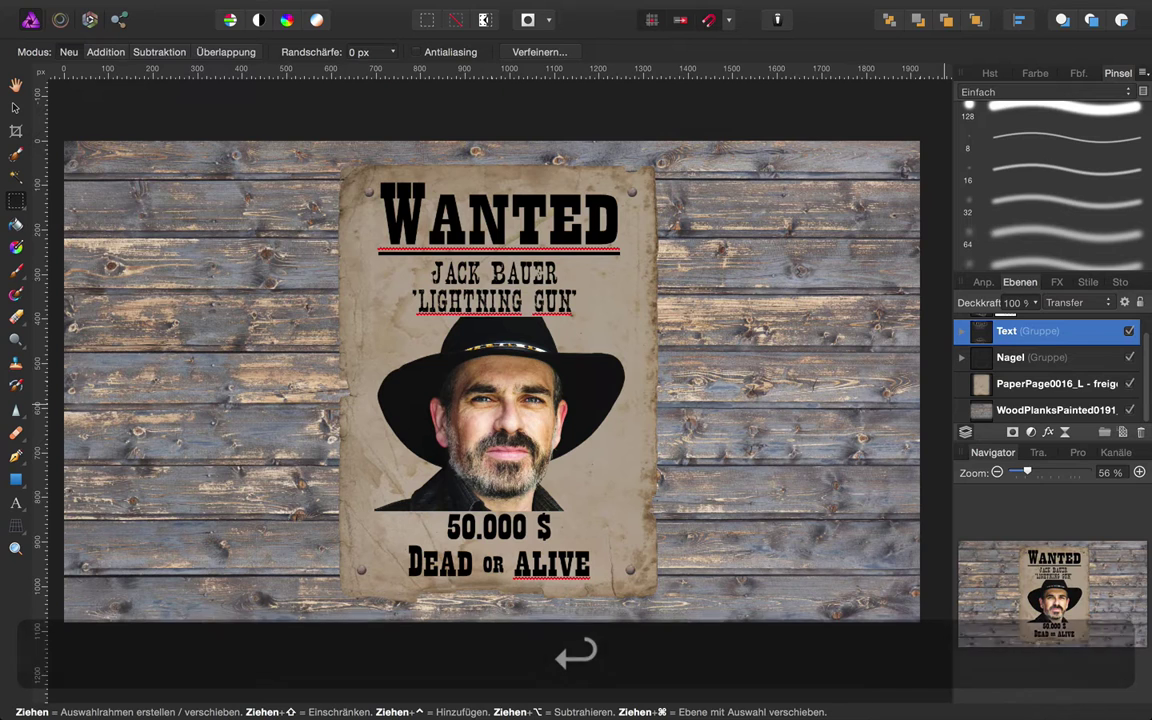
Add an outer shadow to the paper layer with a 9 px radius, 7.3 px offset and 20% intensity, and close the layer effects.
{"action": "scroll", "coordinate": [1042, 355], "scroll_direction": "down", "scroll_amount": 1}
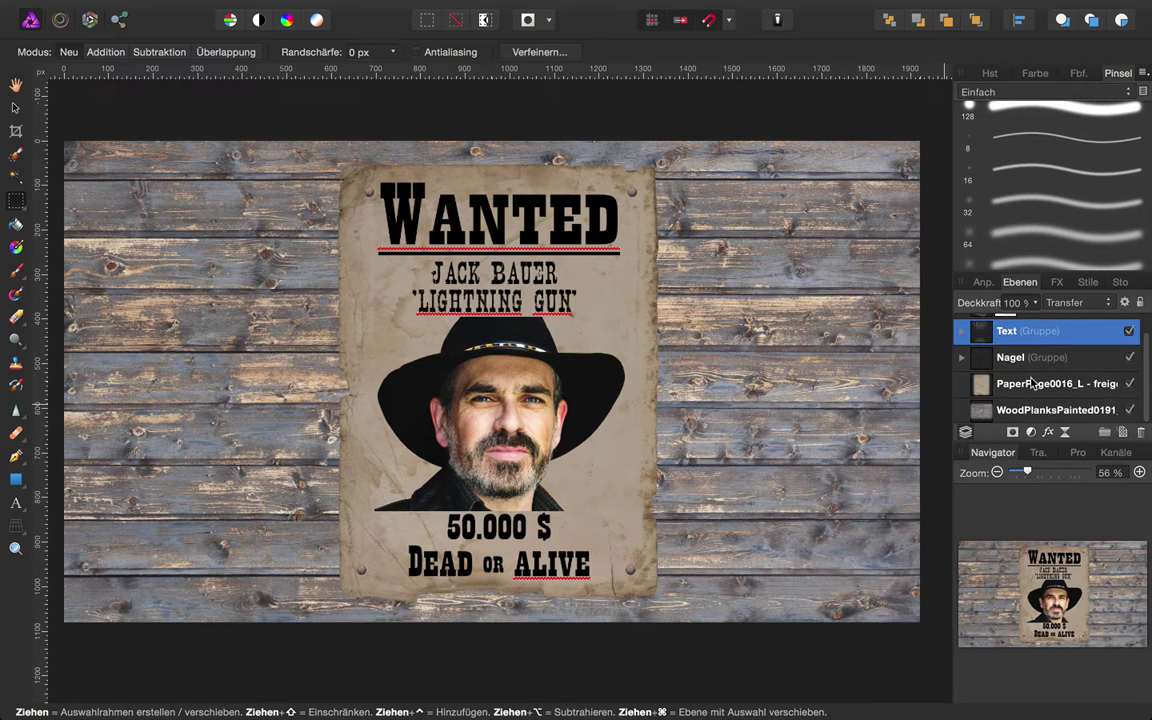
{"action": "left_click", "coordinate": [1025, 386]}
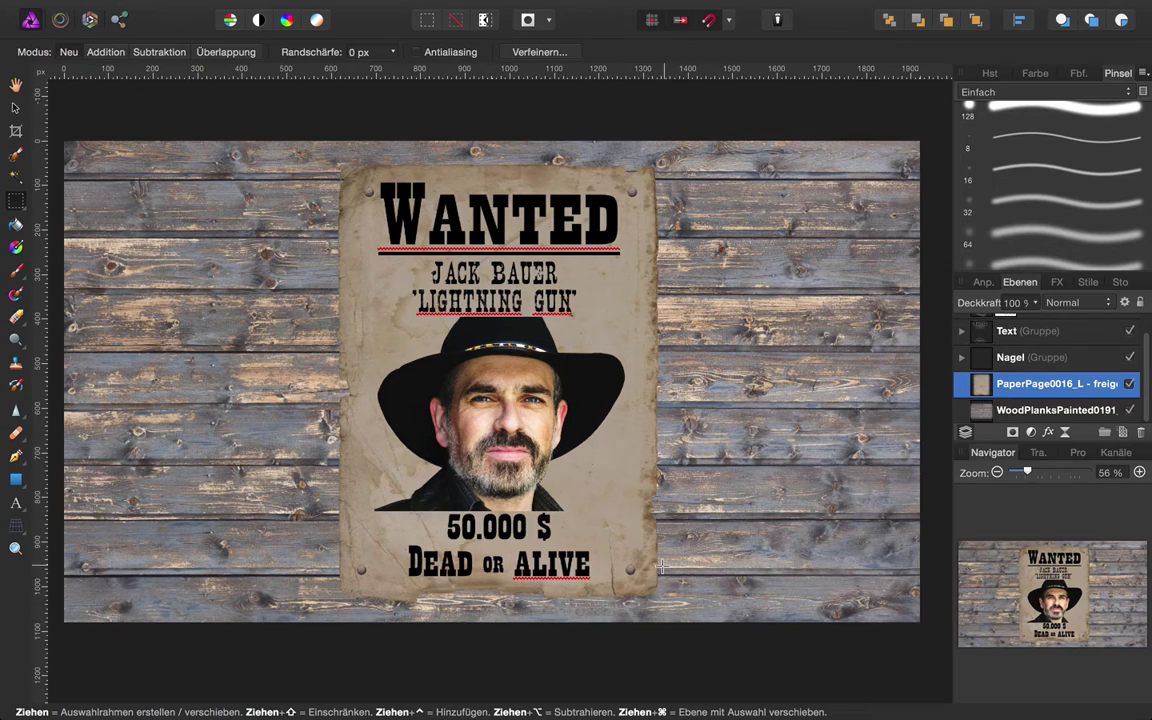
{"action": "scroll", "coordinate": [661, 567], "scroll_direction": "up", "scroll_amount": 5}
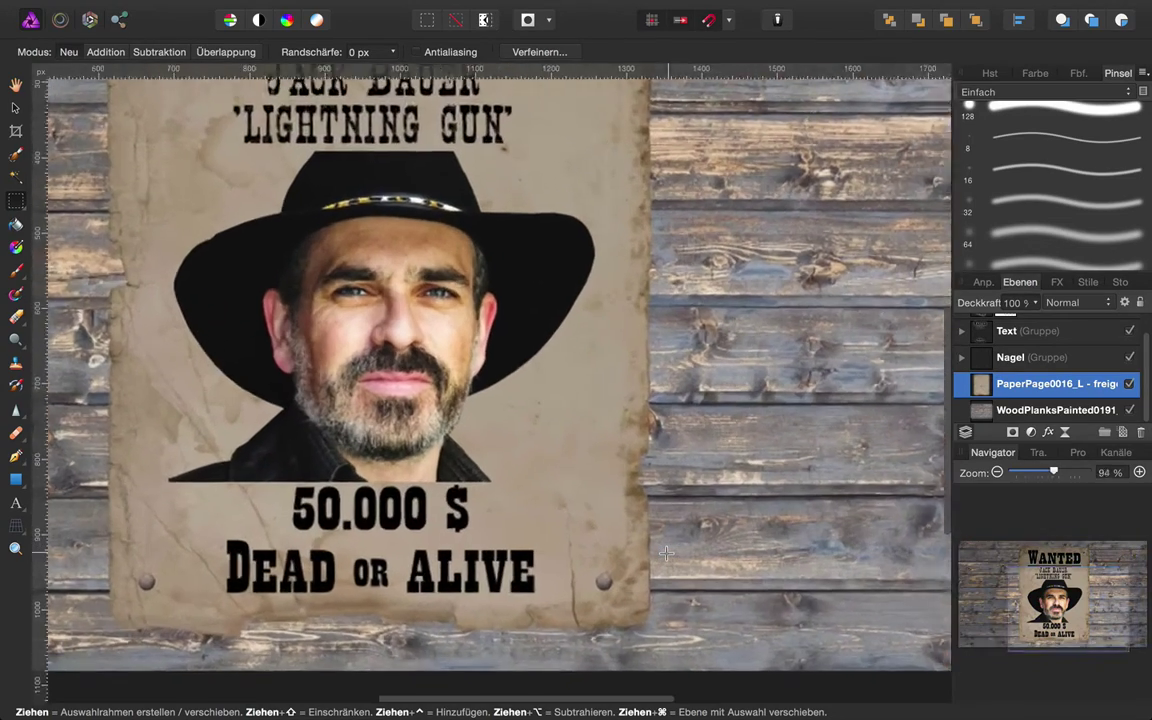
{"action": "scroll", "coordinate": [666, 552], "scroll_direction": "up", "scroll_amount": 2}
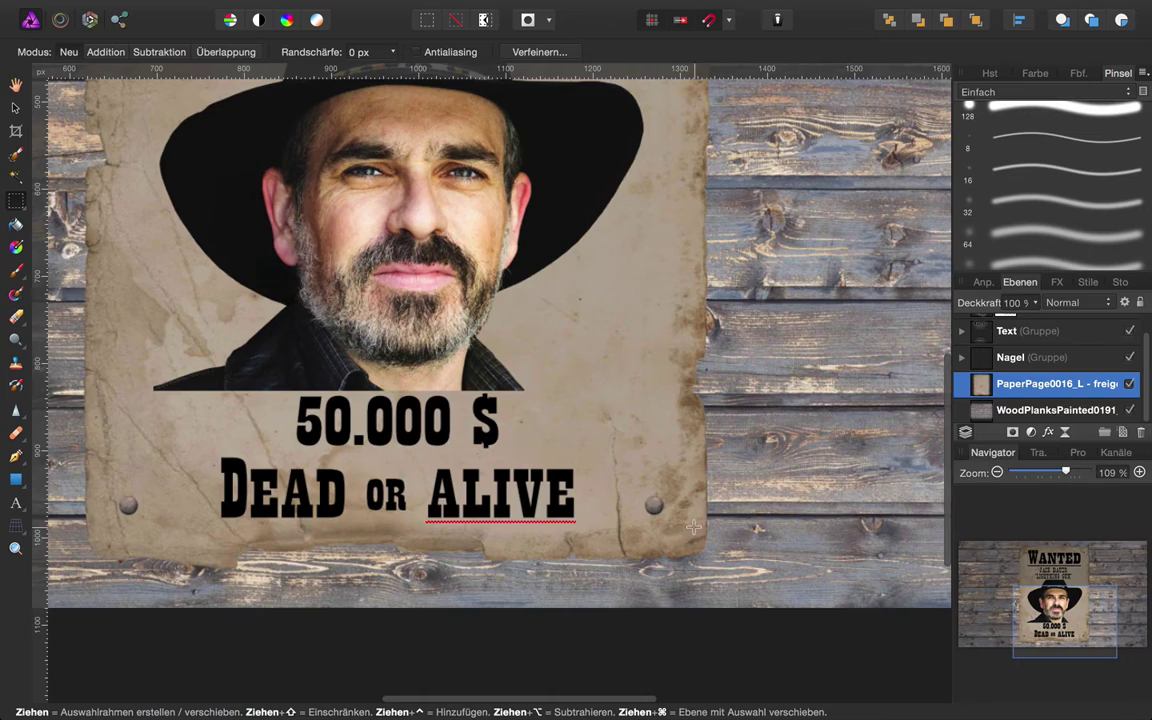
{"action": "scroll", "coordinate": [696, 524], "scroll_direction": "up", "scroll_amount": 1}
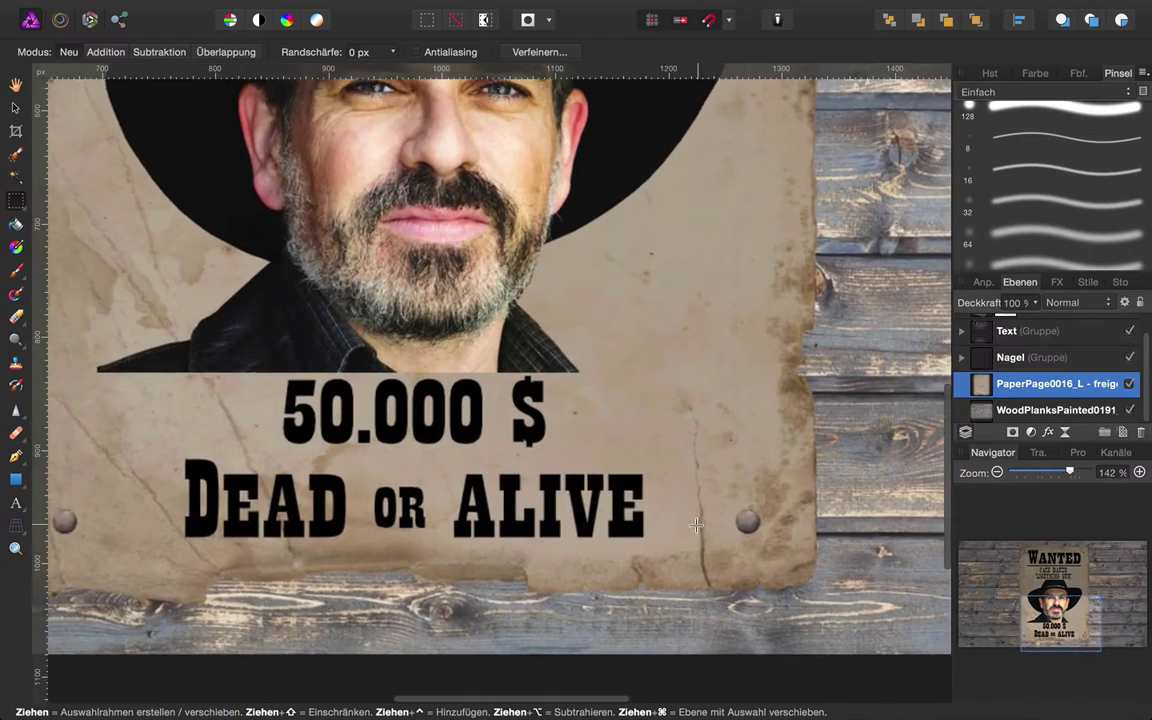
{"action": "scroll", "coordinate": [696, 524], "scroll_direction": "left", "scroll_amount": 2}
{"action": "scroll", "coordinate": [696, 524], "scroll_direction": "down", "scroll_amount": 2}
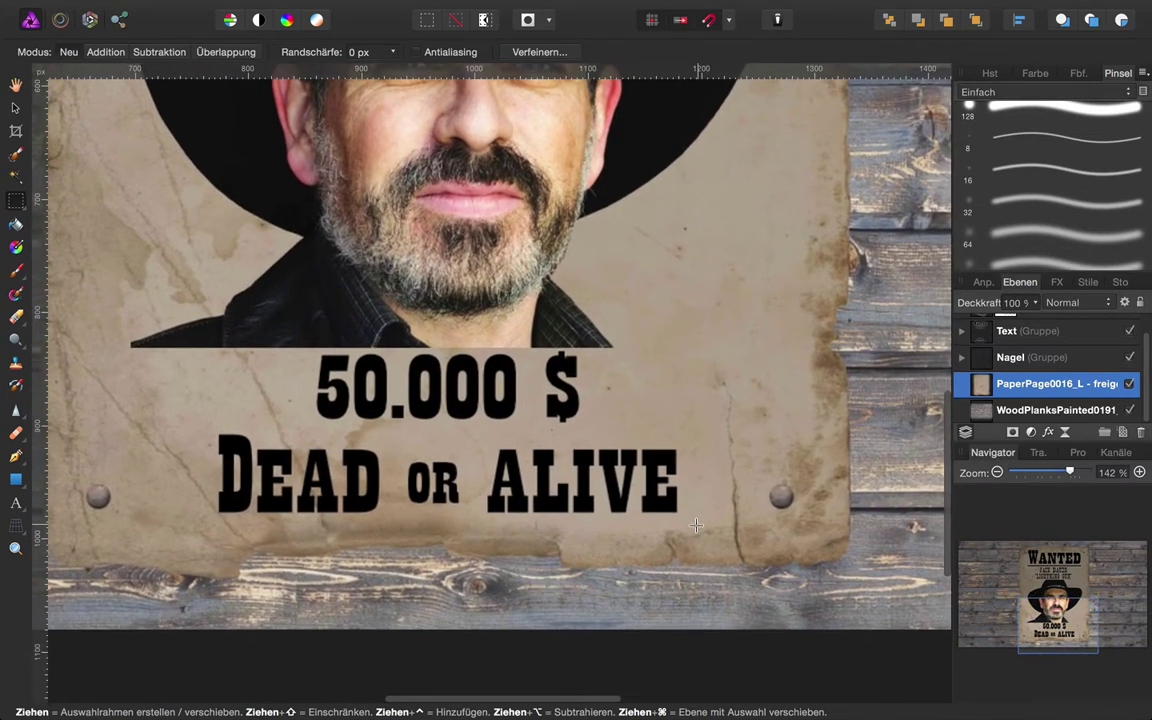
{"action": "scroll", "coordinate": [853, 420], "scroll_direction": "left", "scroll_amount": 1}
{"action": "scroll", "coordinate": [853, 420], "scroll_direction": "up", "scroll_amount": 1}
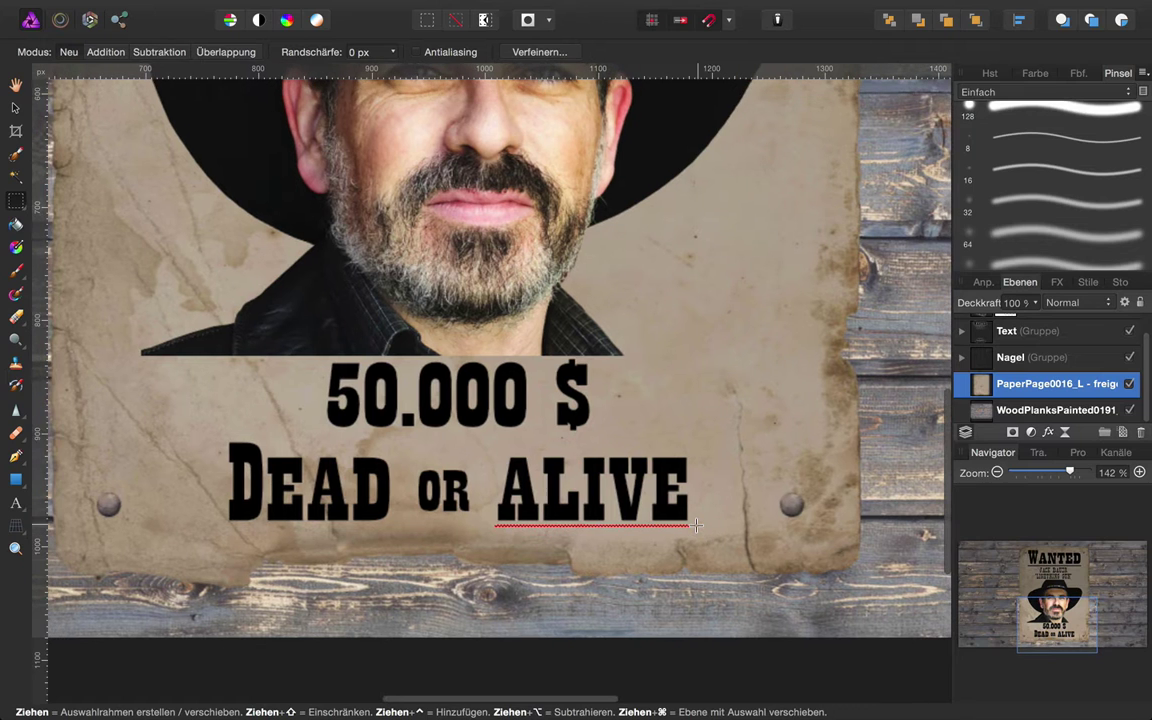
{"action": "left_click", "coordinate": [1049, 433]}
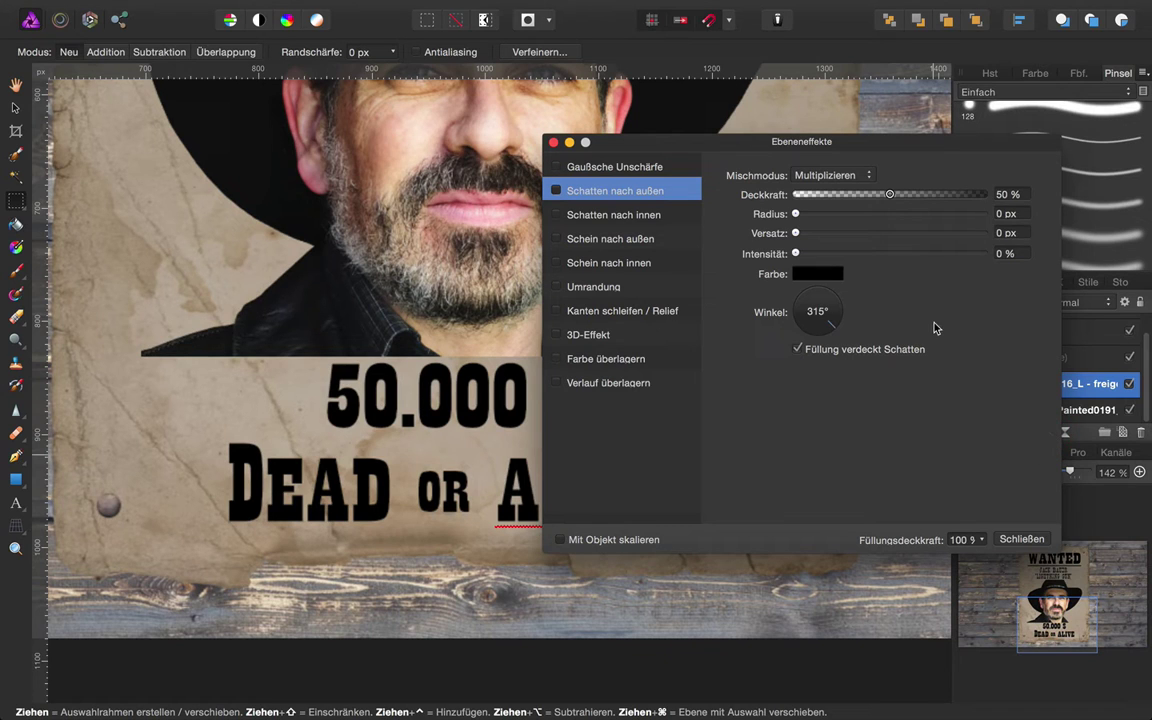
{"action": "left_click", "coordinate": [557, 191]}
{"action": "left_click_drag", "start_coordinate": [796, 214], "coordinate": [873, 219]}
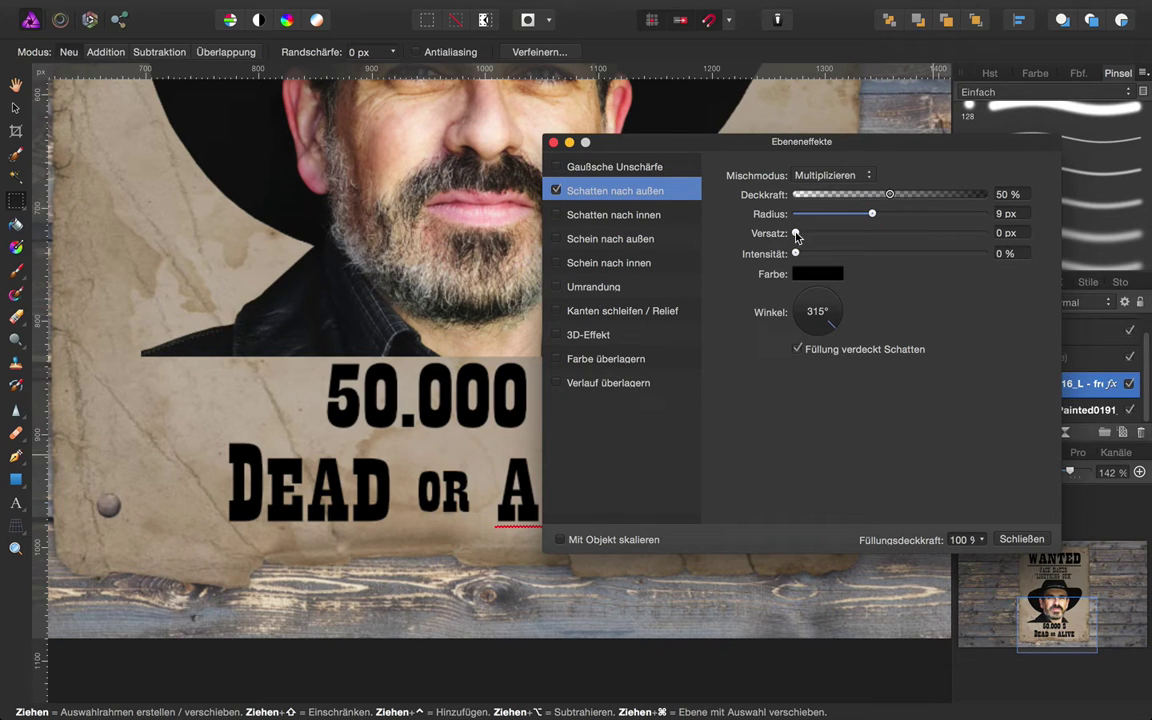
{"action": "left_click_drag", "start_coordinate": [797, 234], "coordinate": [866, 239]}
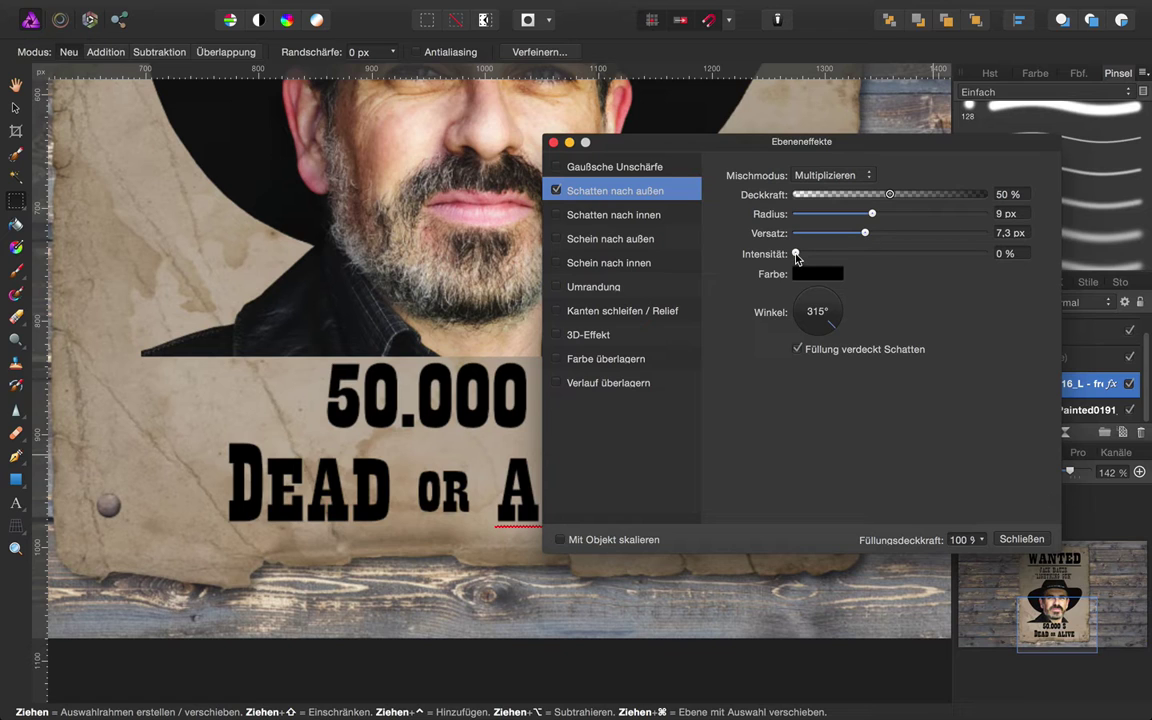
{"action": "left_click_drag", "start_coordinate": [797, 254], "coordinate": [833, 257]}
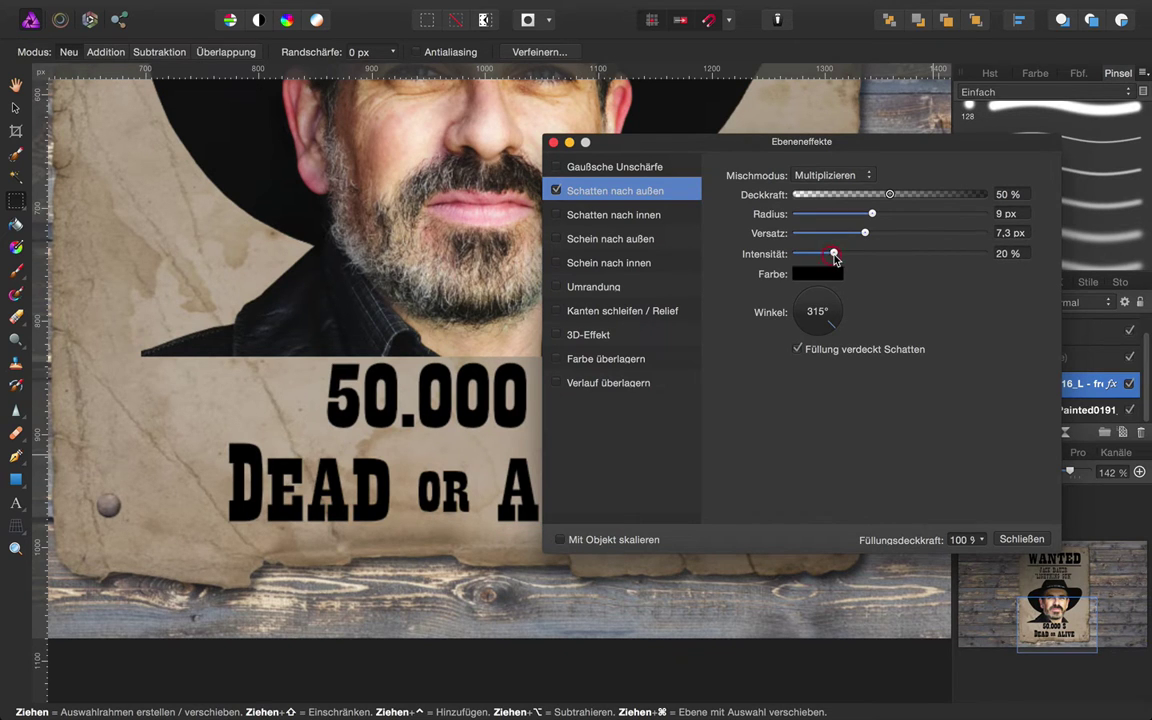
{"action": "left_click", "coordinate": [1010, 539]}
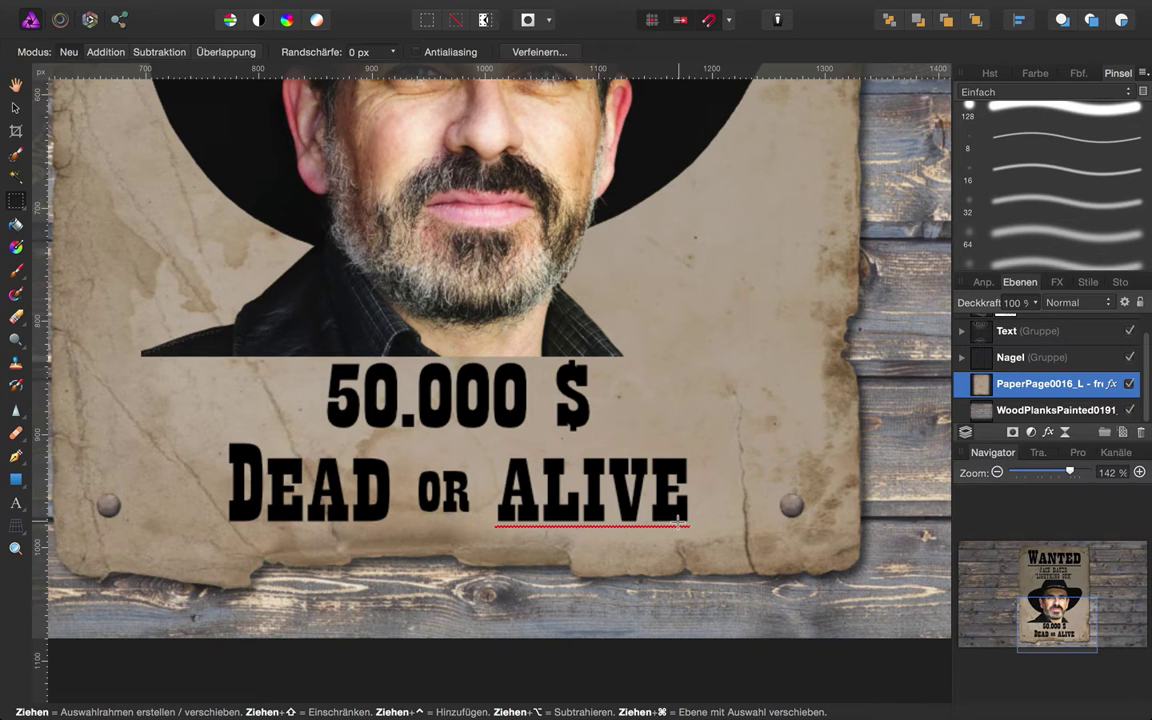
Load the outline of the paper layer as a selection.
{"action": "scroll", "coordinate": [678, 522], "scroll_direction": "down", "scroll_amount": 5}
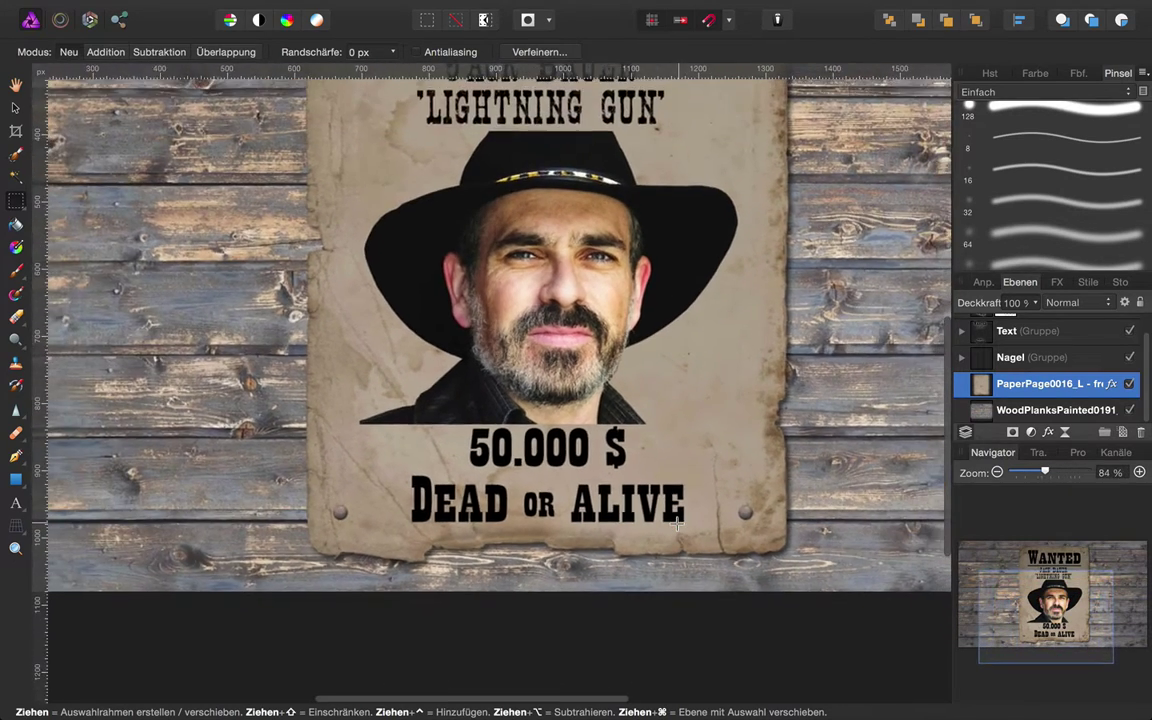
{"action": "scroll", "coordinate": [678, 524], "scroll_direction": "up", "scroll_amount": 3}
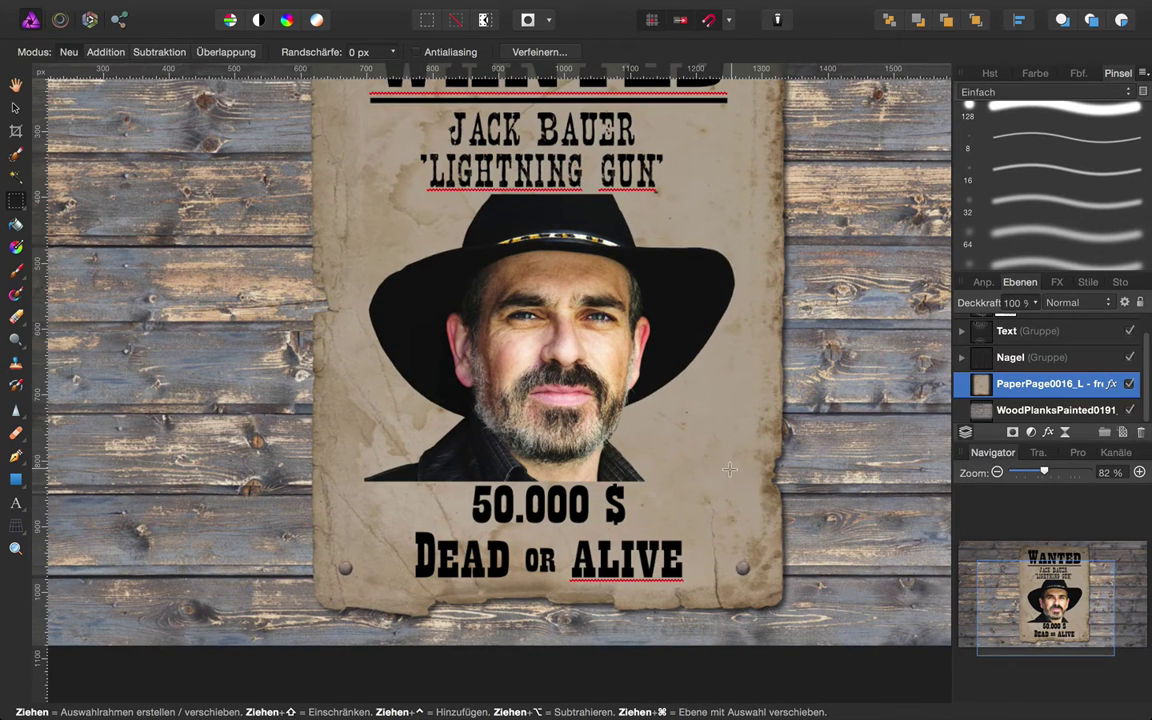
{"action": "scroll", "coordinate": [729, 476], "scroll_direction": "down", "scroll_amount": 2}
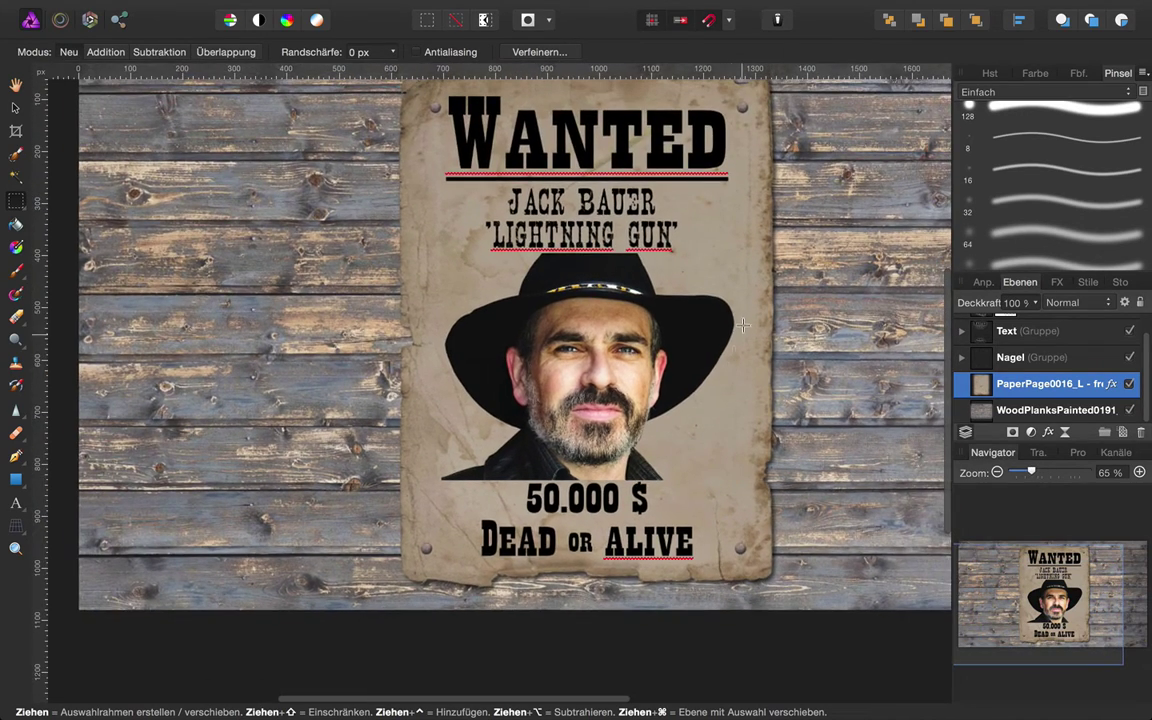
{"action": "scroll", "coordinate": [745, 320], "scroll_direction": "up", "scroll_amount": 1}
{"action": "scroll", "coordinate": [745, 320], "scroll_direction": "right", "scroll_amount": 1}
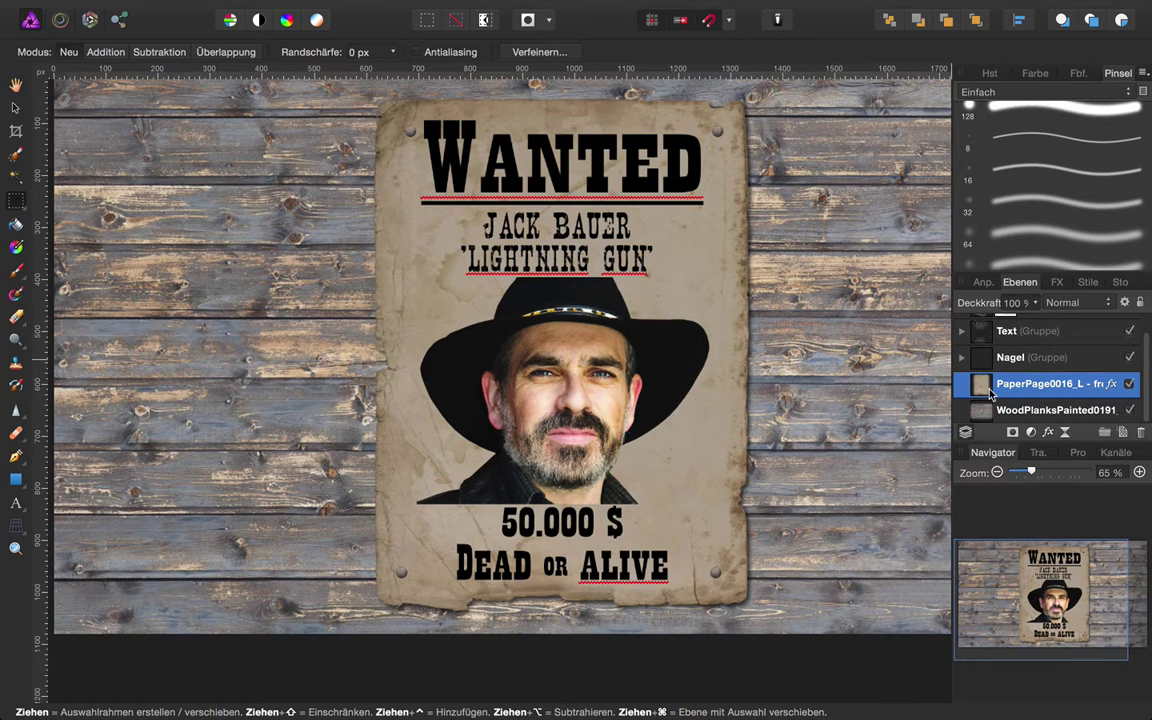
{"action": "key", "text": "super"}
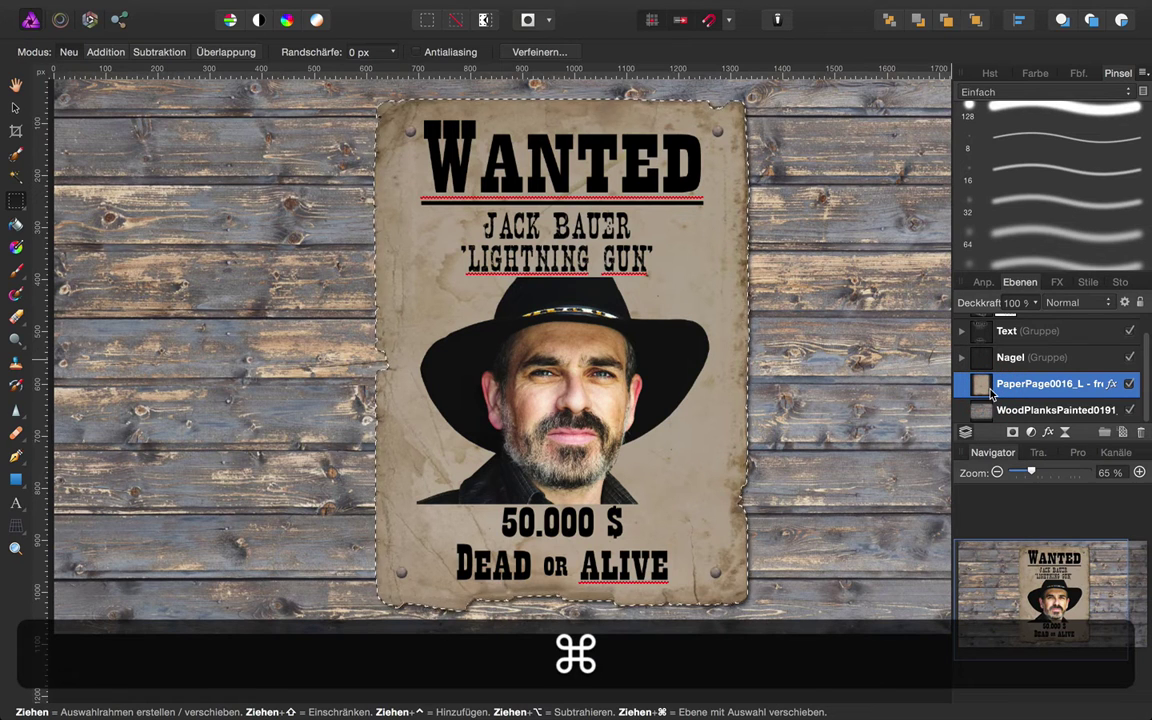
{"action": "left_click", "coordinate": [990, 390], "text": "super"}
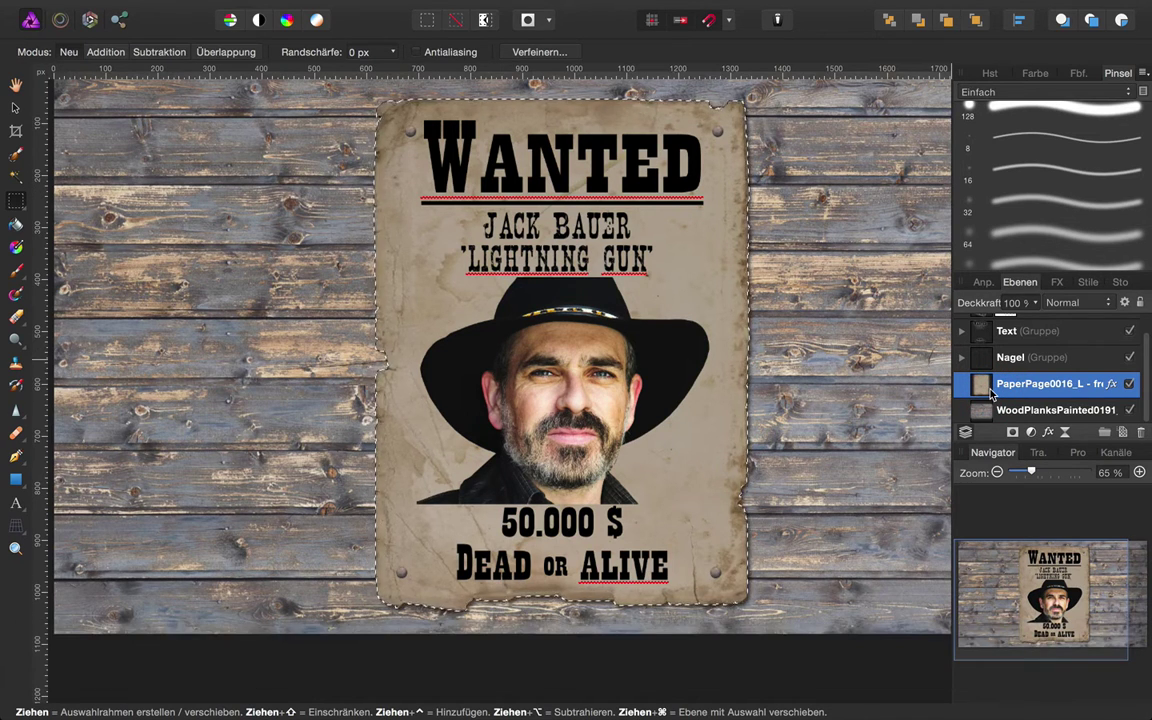
Add a new pixel layer directly above the paper layer and name it 'Brand'.
{"action": "left_click", "coordinate": [1122, 431]}
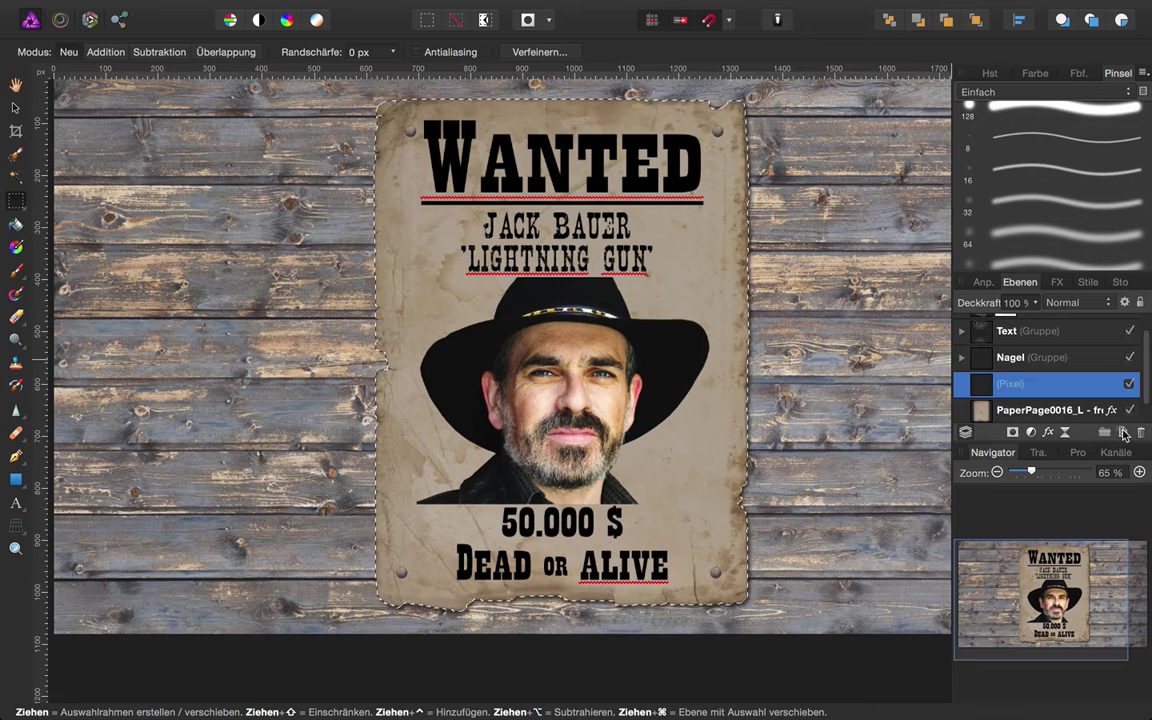
{"action": "left_click", "coordinate": [1012, 391]}
{"action": "left_click", "coordinate": [1012, 390]}
{"action": "type", "text": "Brand"}
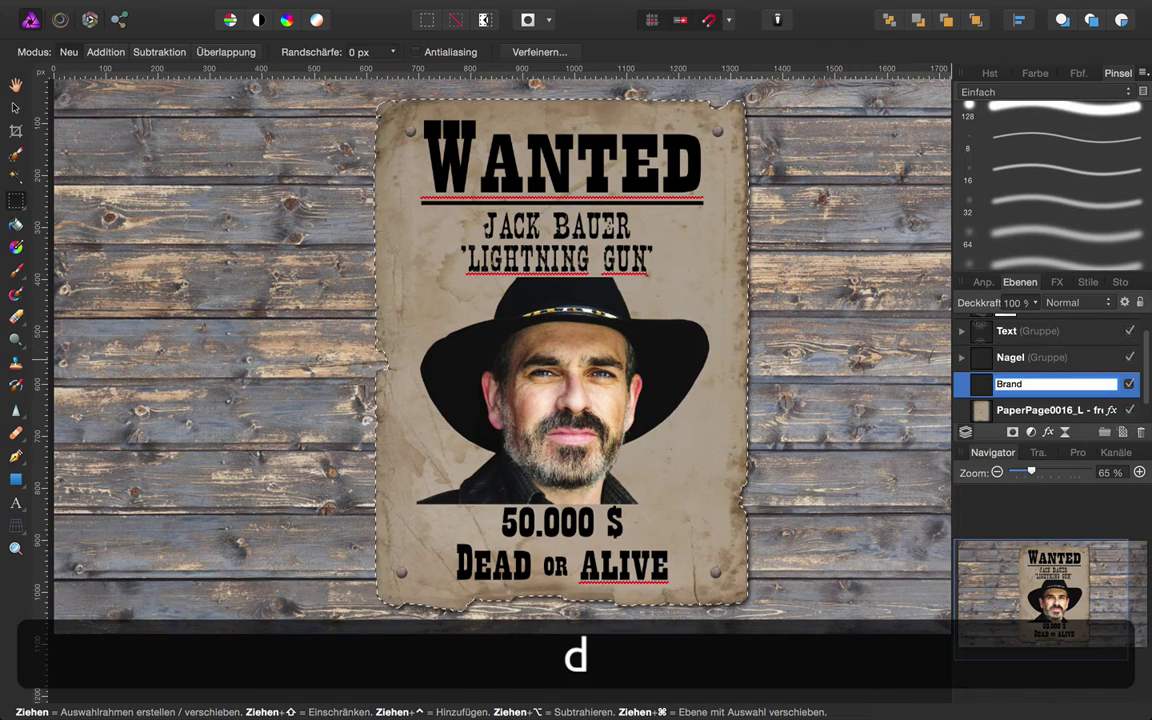
{"action": "key", "text": "Return"}
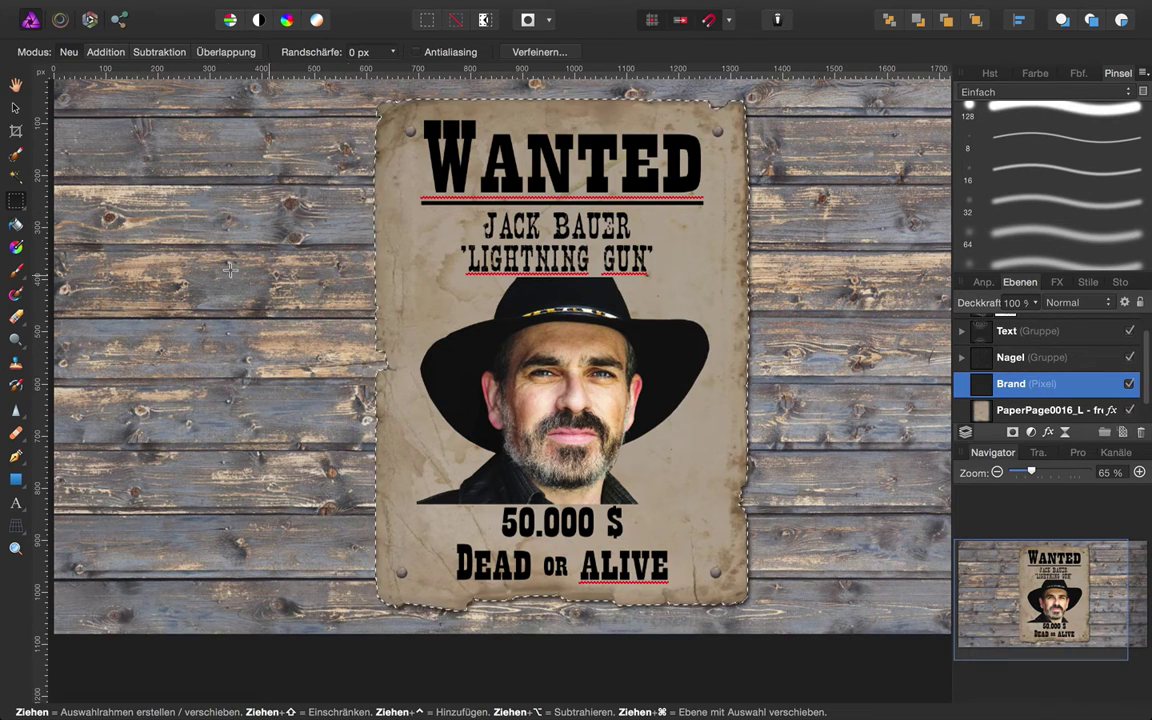
With a black soft round brush, 250 px wide at 44% opacity, paint along the upper part of the paper's left edge on the Brand layer.
{"action": "left_click", "coordinate": [16, 270]}
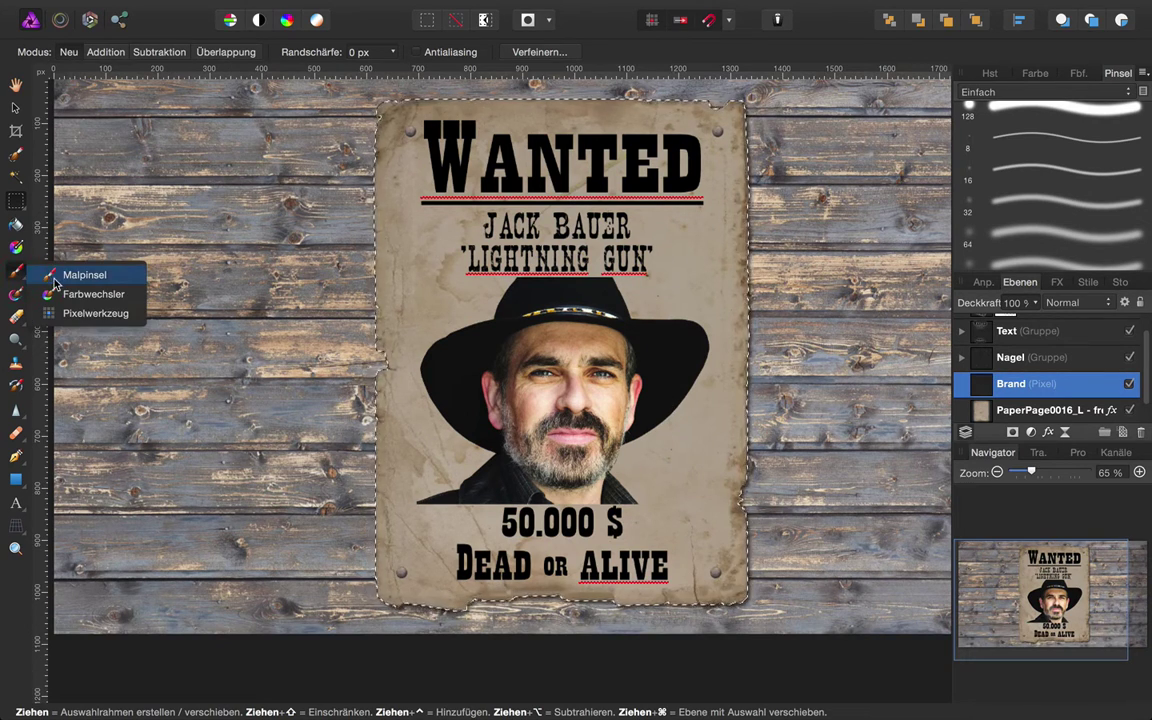
{"action": "left_click", "coordinate": [60, 270]}
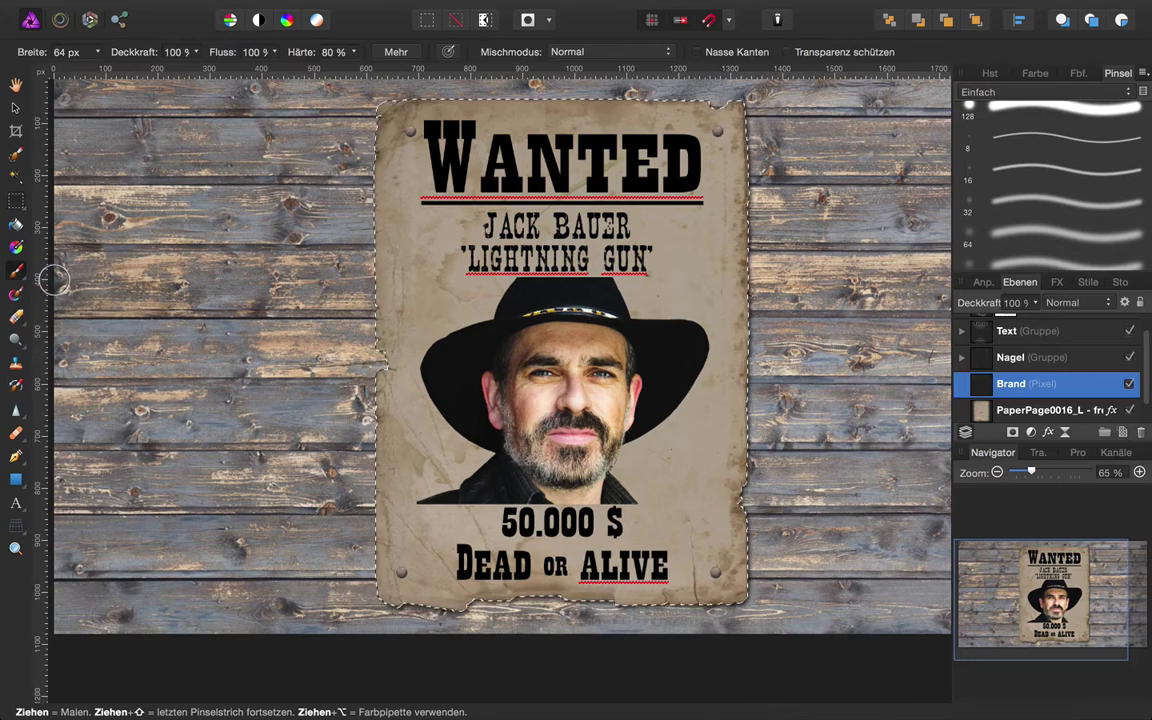
{"action": "left_click", "coordinate": [1012, 115]}
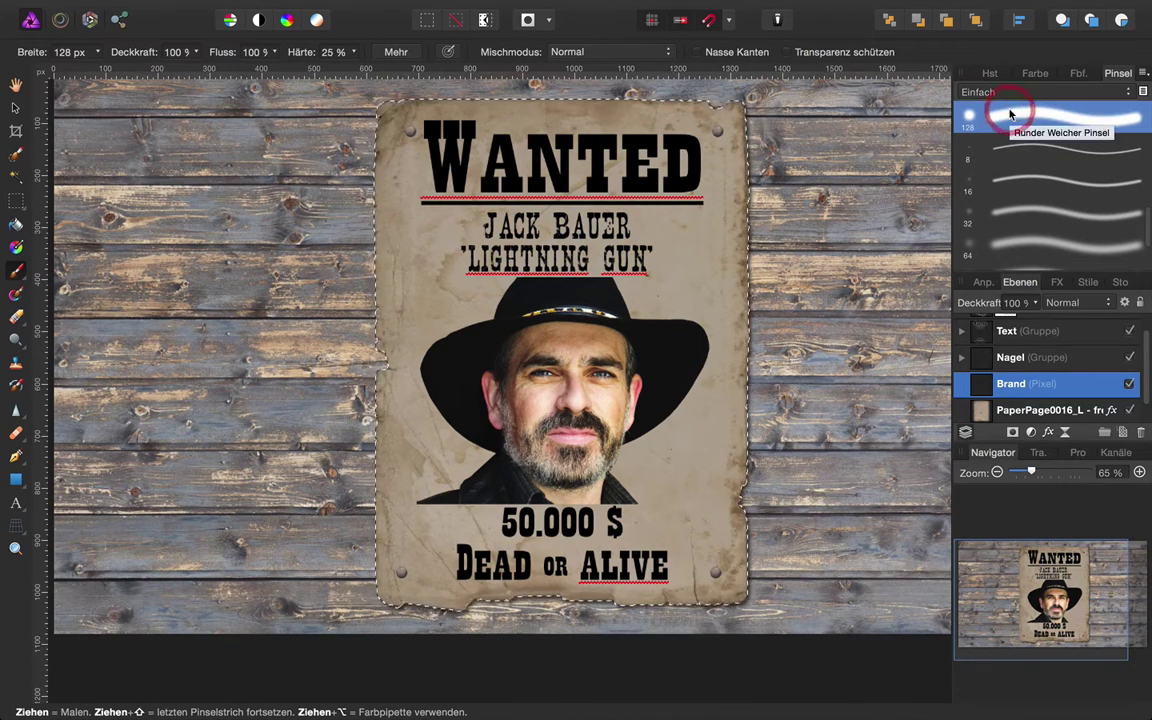
{"action": "left_click", "coordinate": [1078, 74]}
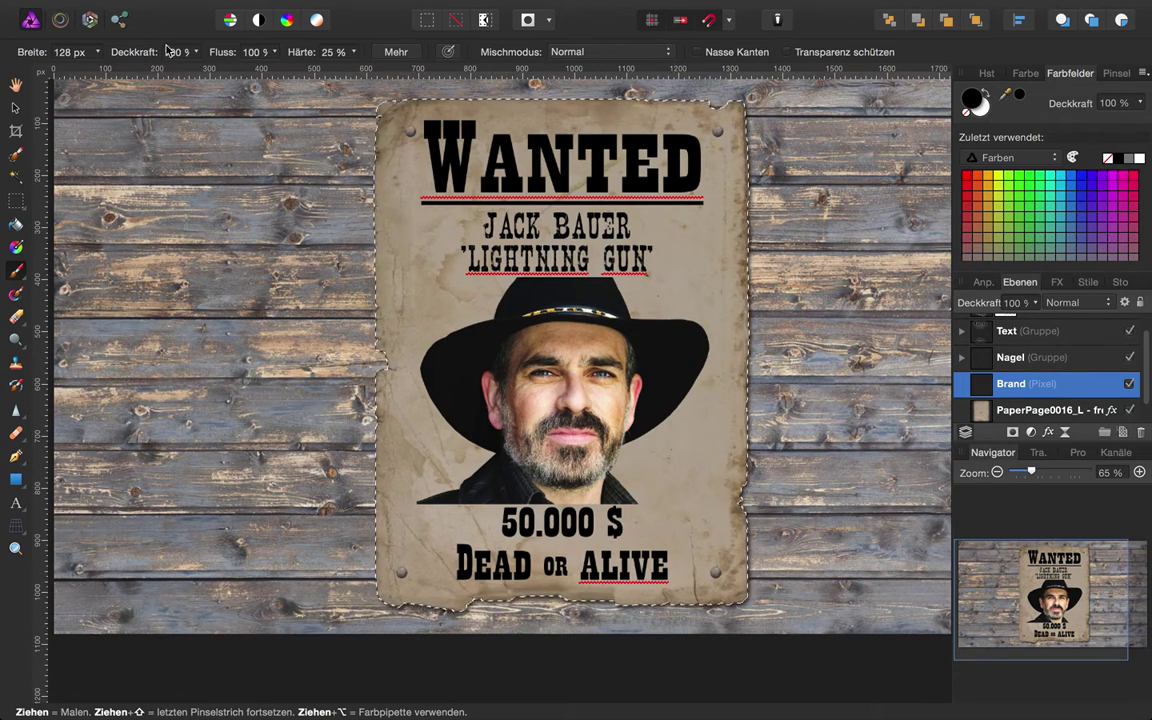
{"action": "left_click", "coordinate": [97, 51]}
{"action": "left_click_drag", "start_coordinate": [91, 73], "coordinate": [110, 74]}
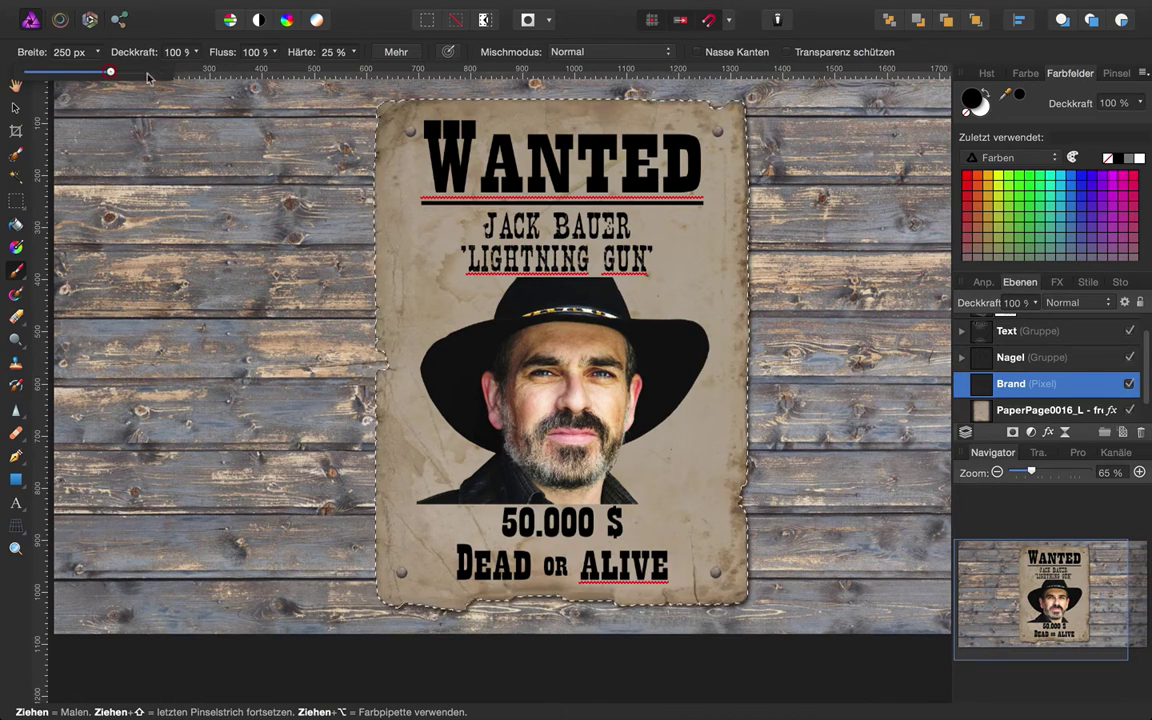
{"action": "left_click", "coordinate": [197, 54]}
{"action": "left_click", "coordinate": [197, 54]}
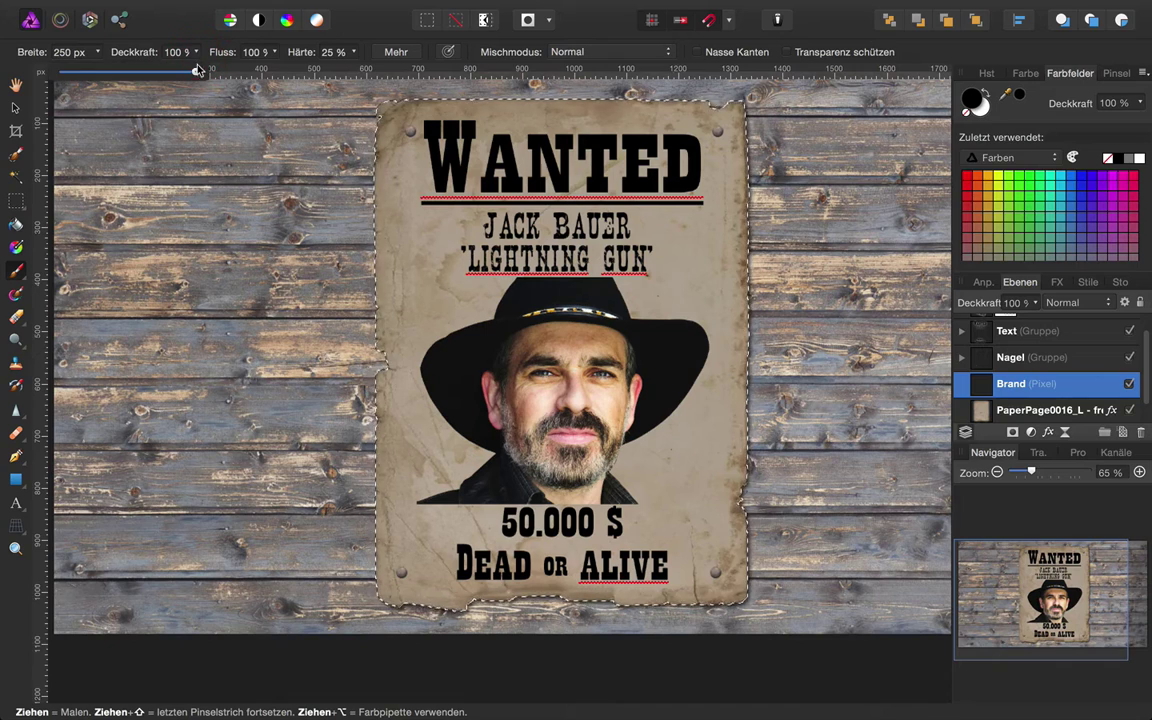
{"action": "left_click_drag", "start_coordinate": [180, 73], "coordinate": [119, 73]}
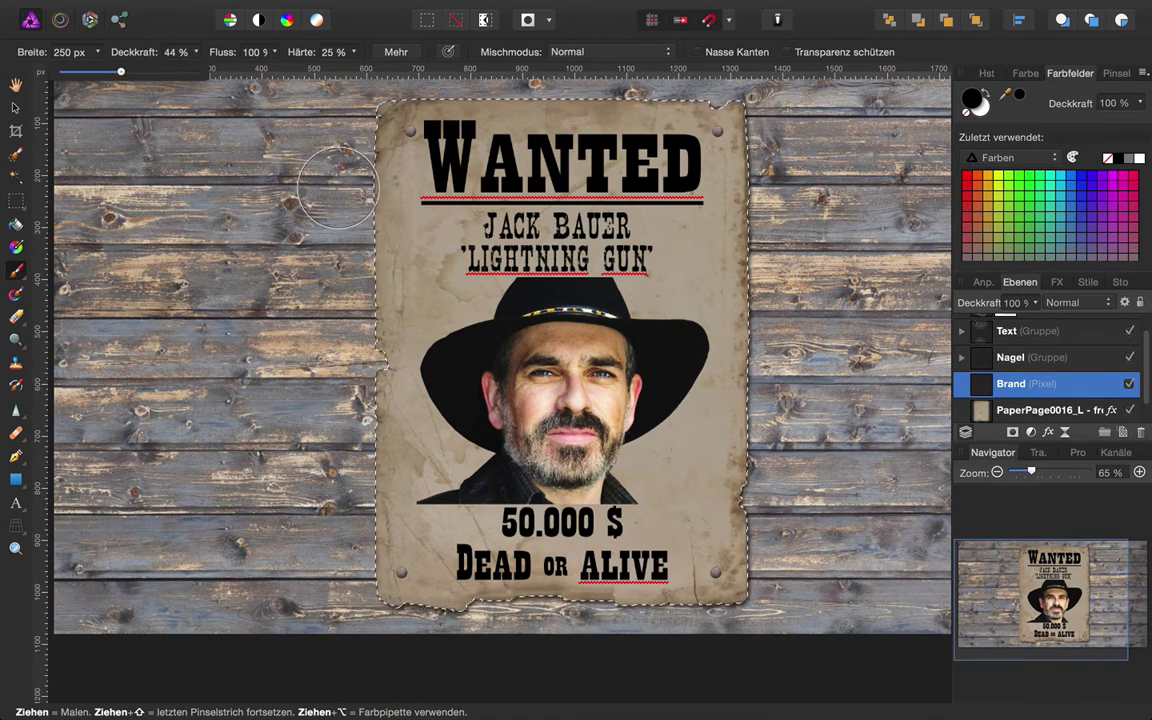
{"action": "left_click_drag", "start_coordinate": [380, 252], "coordinate": [381, 335]}
{"action": "left_click_drag", "start_coordinate": [384, 244], "coordinate": [378, 137]}
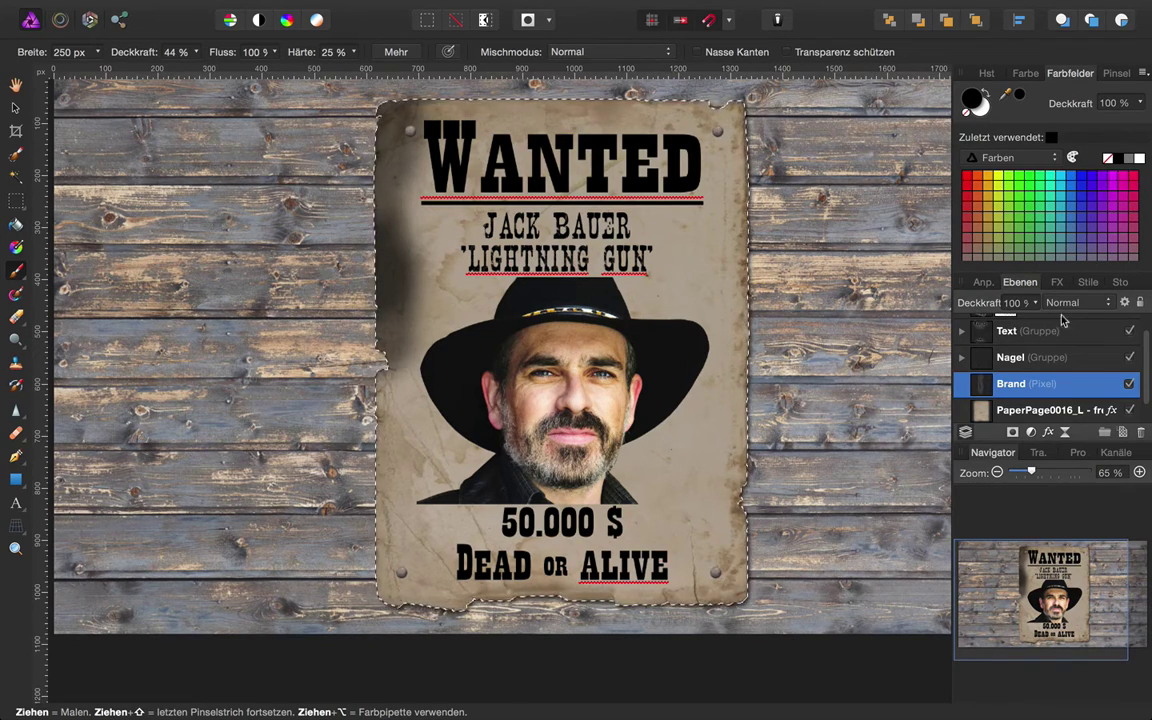
Set the Brand layer's blend mode to Weiches Licht, paint along the remaining edges of the paper, and deselect.
{"action": "left_click", "coordinate": [1100, 303]}
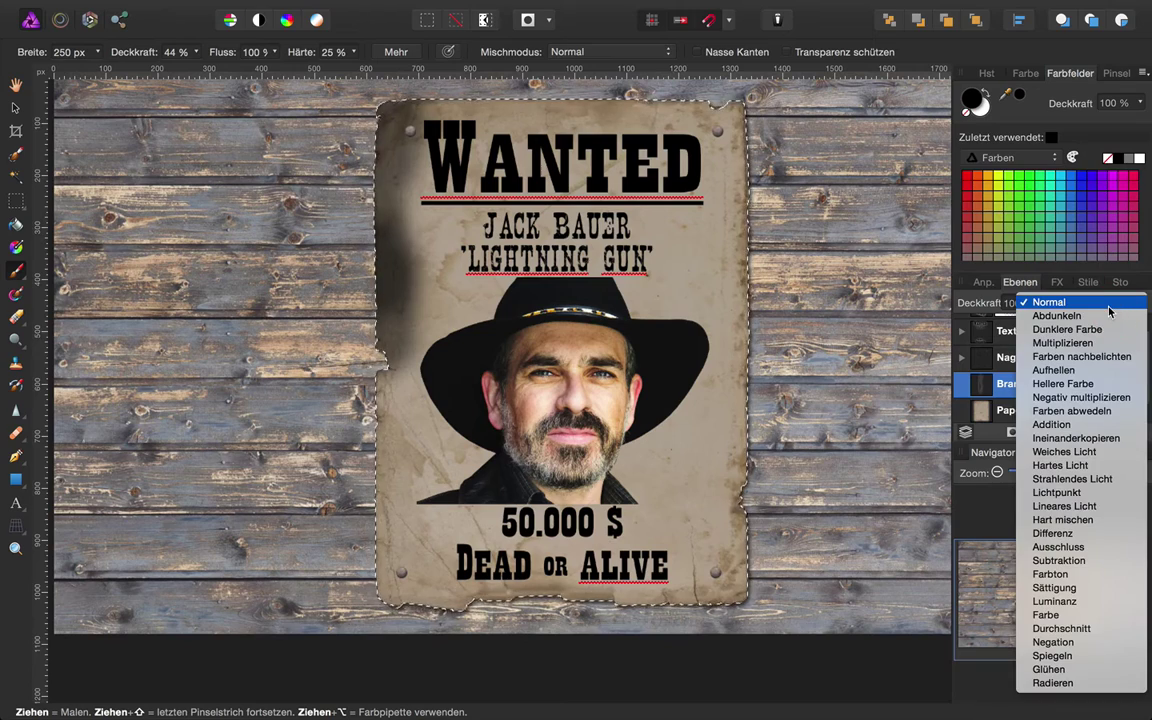
{"action": "left_click", "coordinate": [1080, 453]}
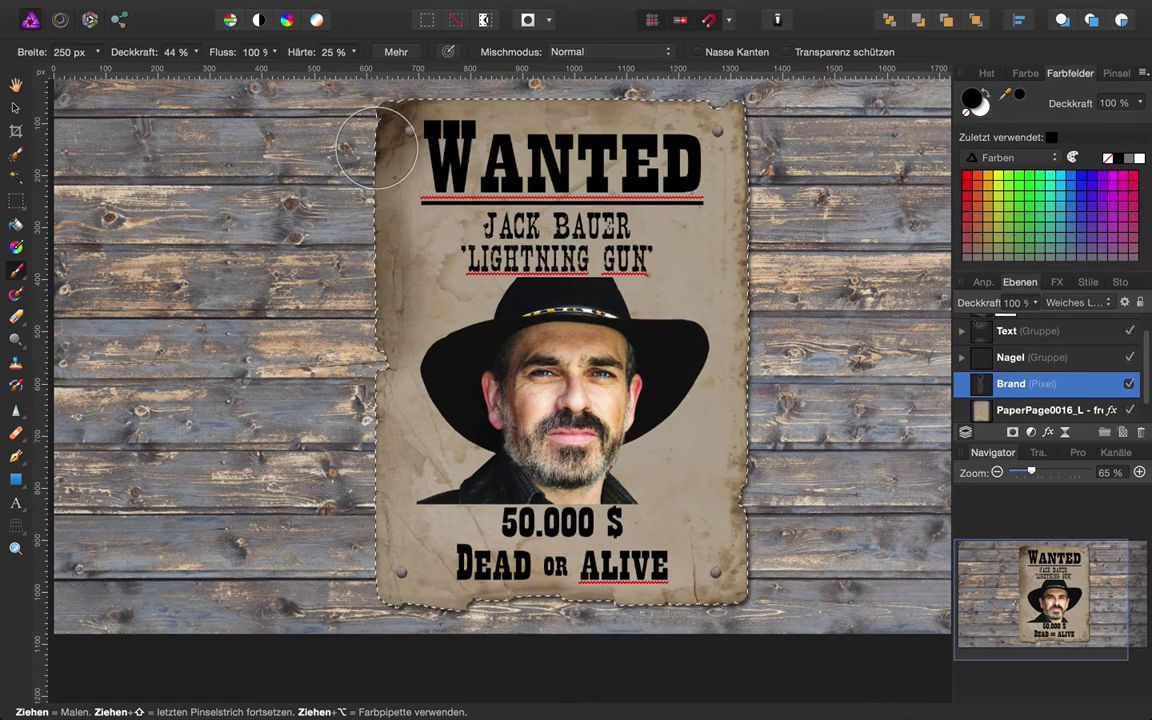
{"action": "mouse_move", "coordinate": [377, 265]}
{"action": "left_mouse_down"}
{"action": "mouse_move", "coordinate": [379, 558]}
{"action": "mouse_move", "coordinate": [389, 576]}
{"action": "left_mouse_up"}
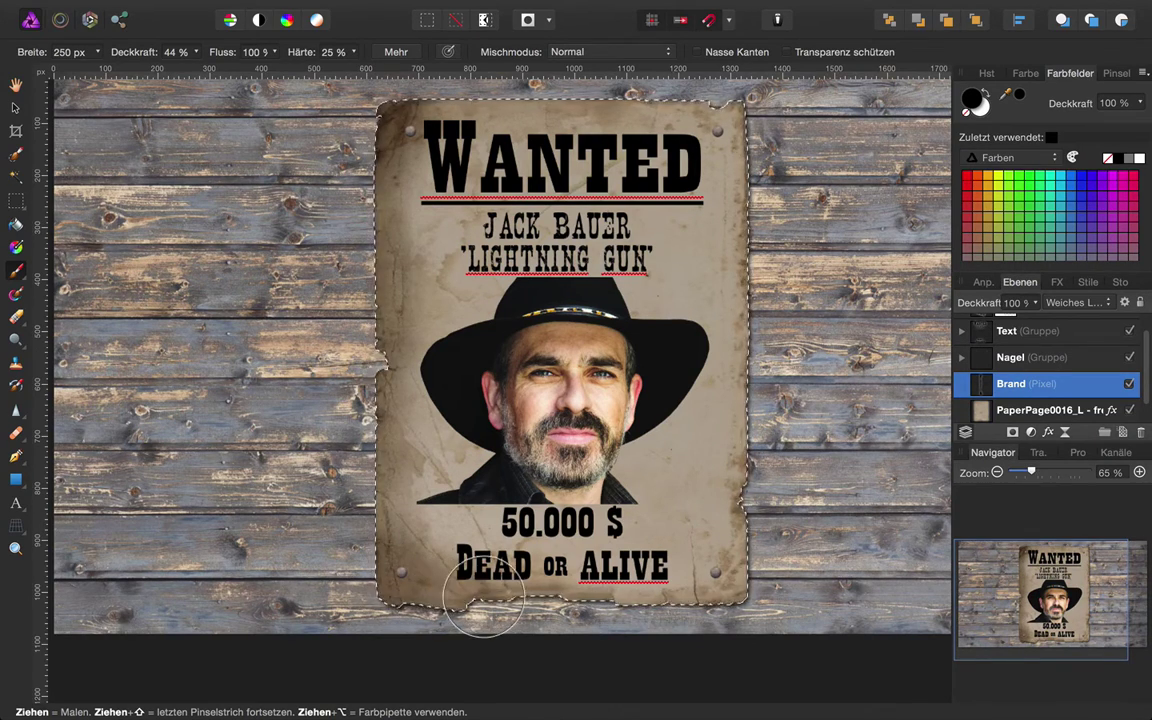
{"action": "mouse_move", "coordinate": [513, 598]}
{"action": "left_mouse_down"}
{"action": "mouse_move", "coordinate": [661, 597]}
{"action": "mouse_move", "coordinate": [724, 582]}
{"action": "mouse_move", "coordinate": [737, 570]}
{"action": "mouse_move", "coordinate": [733, 557]}
{"action": "mouse_move", "coordinate": [720, 571]}
{"action": "mouse_move", "coordinate": [739, 477]}
{"action": "left_mouse_up"}
{"action": "mouse_move", "coordinate": [738, 391]}
{"action": "left_mouse_down"}
{"action": "mouse_move", "coordinate": [738, 330]}
{"action": "mouse_move", "coordinate": [738, 415]}
{"action": "mouse_move", "coordinate": [735, 205]}
{"action": "mouse_move", "coordinate": [727, 134]}
{"action": "mouse_move", "coordinate": [711, 132]}
{"action": "mouse_move", "coordinate": [718, 146]}
{"action": "left_mouse_up"}
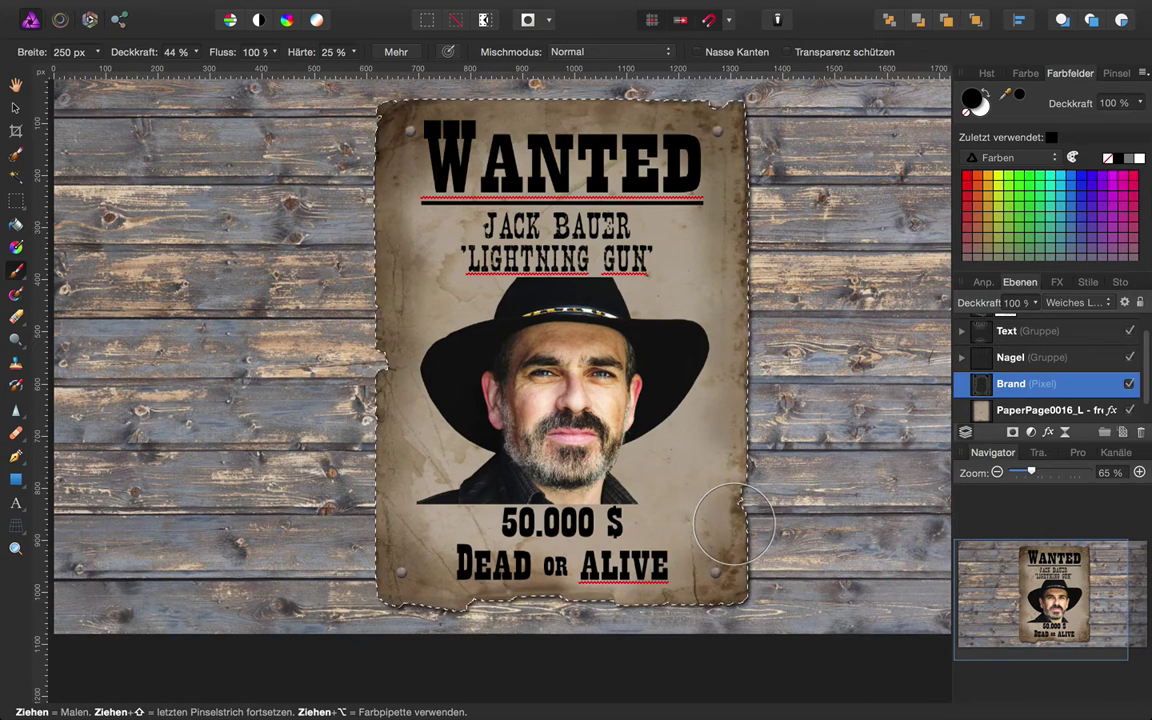
{"action": "key", "text": "super+d"}
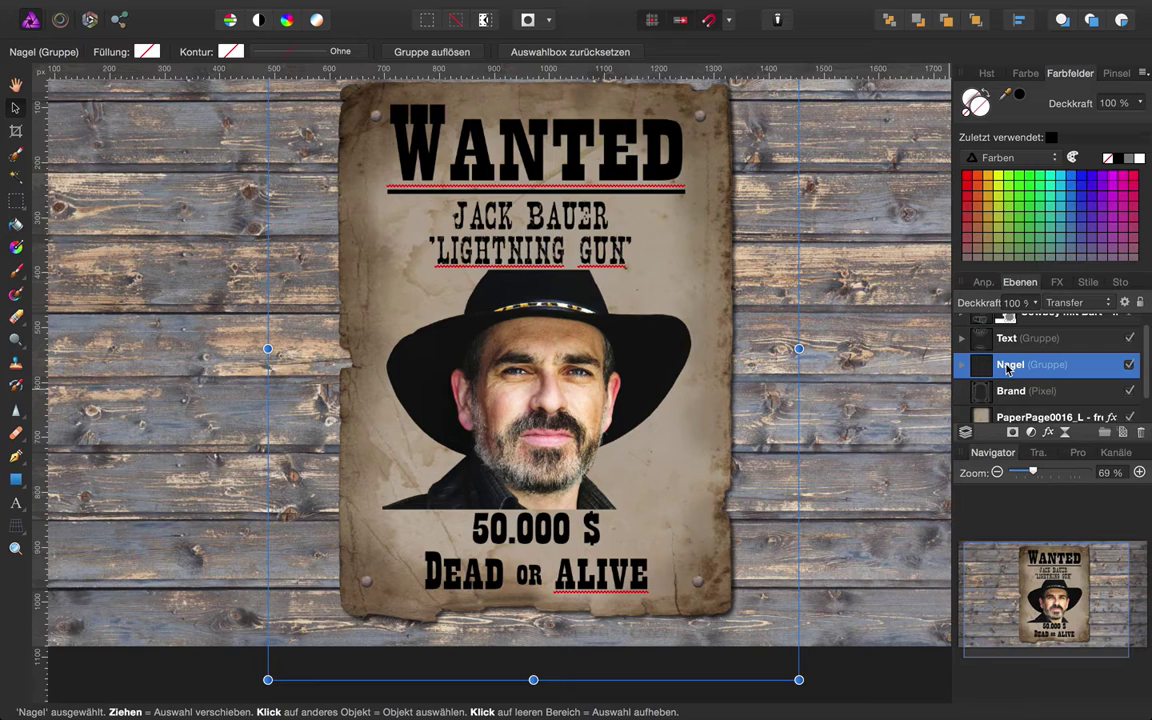
Add an outer shadow with a 1.9 px radius and 2.4 px offset to the Nagel group, and close the layer effects.
{"action": "left_click", "coordinate": [1048, 432]}
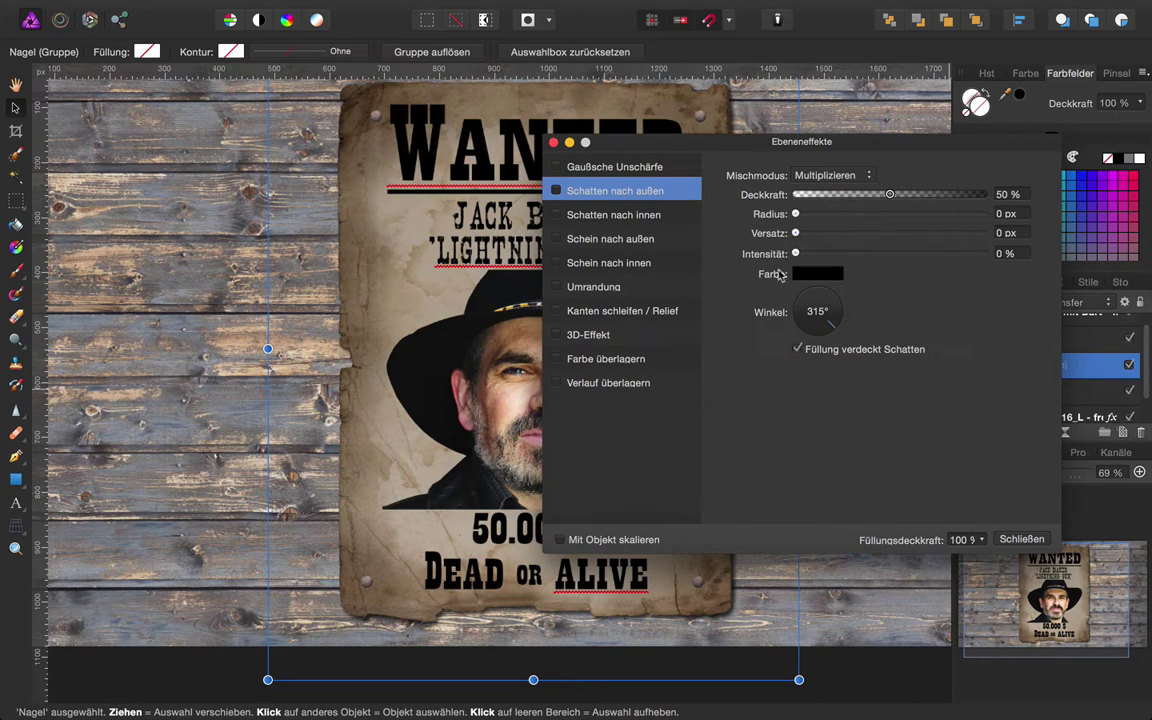
{"action": "left_click", "coordinate": [558, 191]}
{"action": "left_click_drag", "start_coordinate": [796, 214], "coordinate": [846, 246]}
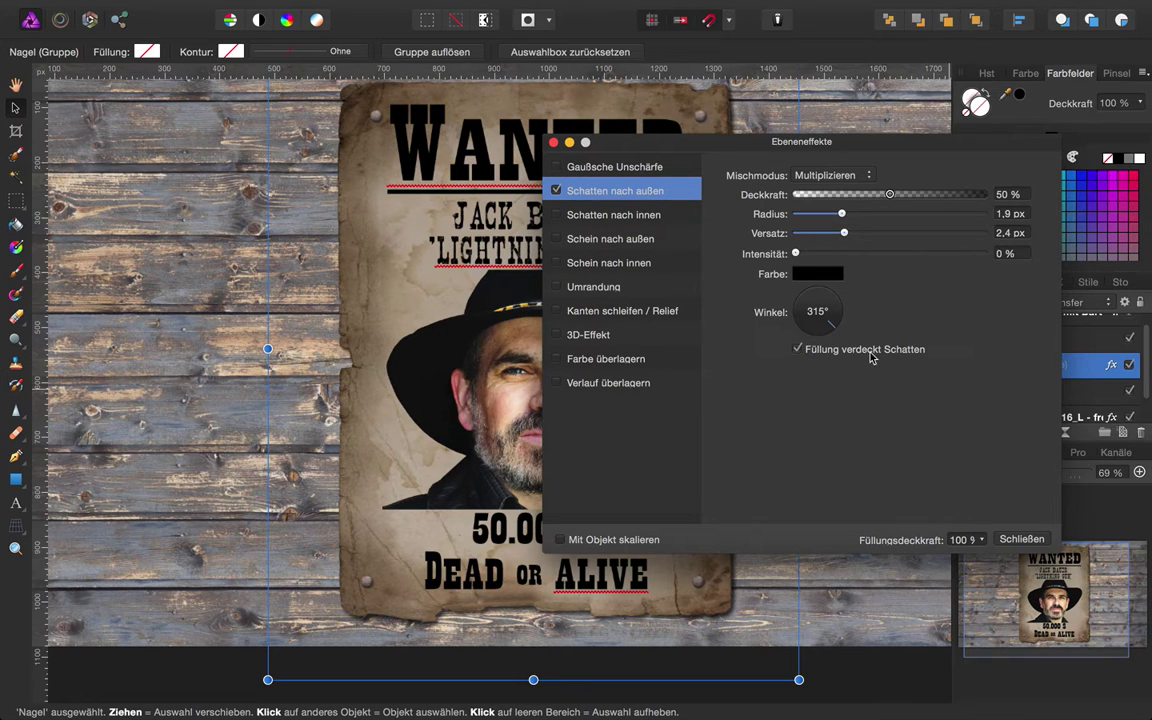
{"action": "left_click", "coordinate": [1021, 539]}
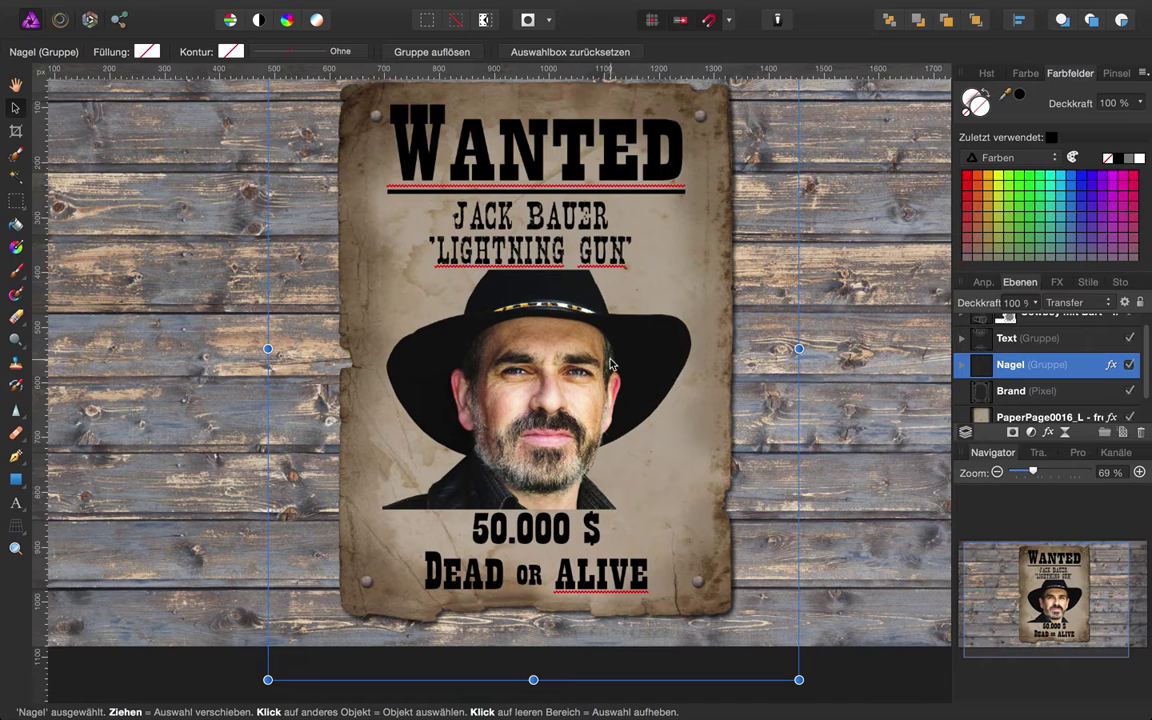
Add 18% monochrome Gaussian noise to the cowboy photo layer.
{"action": "scroll", "coordinate": [1000, 362], "scroll_direction": "up", "scroll_amount": 2}
{"action": "left_click", "coordinate": [977, 330]}
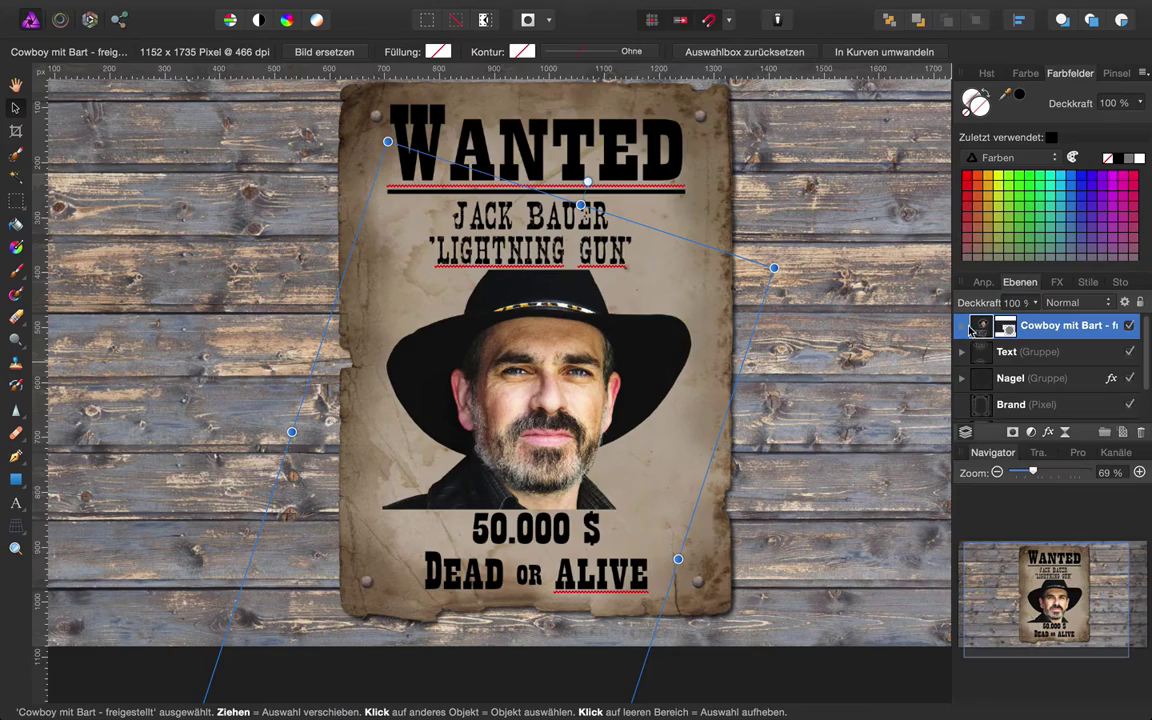
{"action": "scroll", "coordinate": [790, 323], "scroll_direction": "up", "scroll_amount": 6}
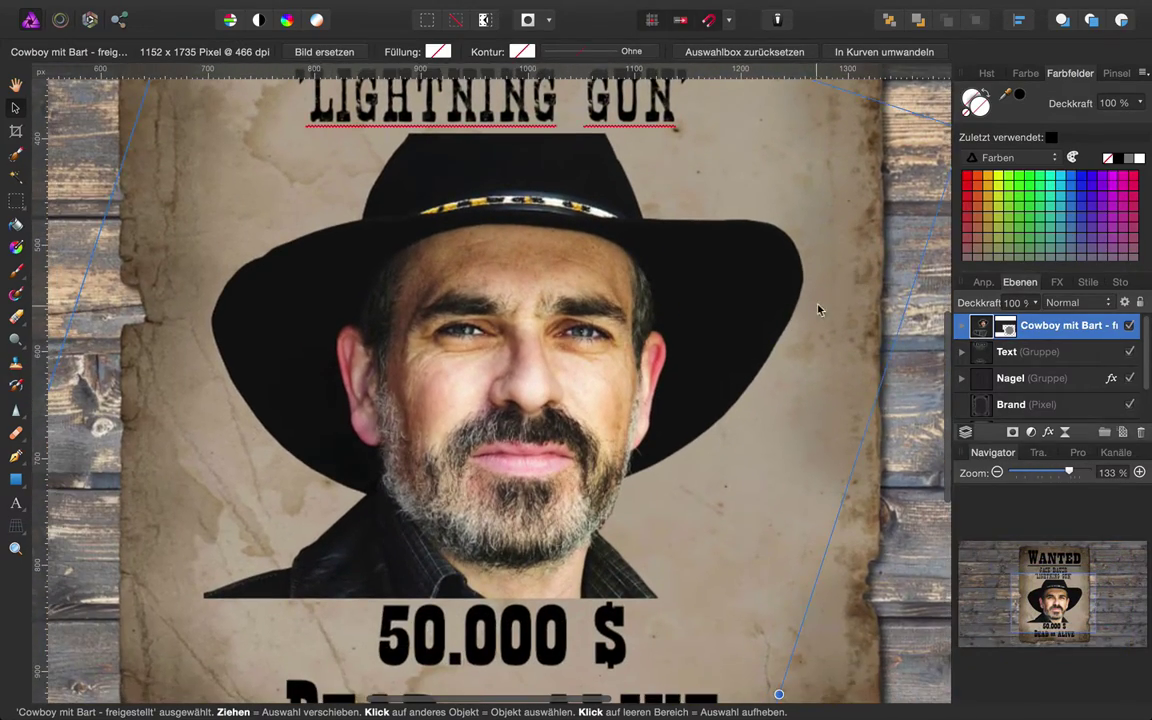
{"action": "scroll", "coordinate": [823, 309], "scroll_direction": "up", "scroll_amount": 2}
{"action": "scroll", "coordinate": [825, 301], "scroll_direction": "left", "scroll_amount": 2}
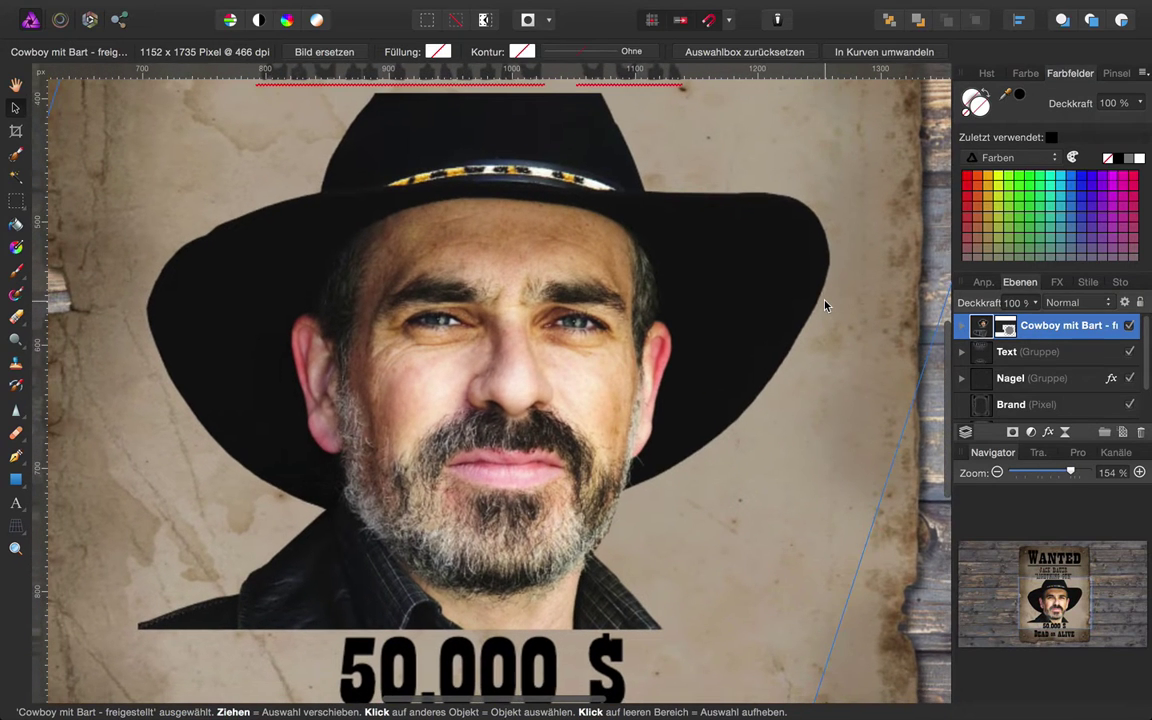
{"action": "mouse_move", "coordinate": [653, 6]}
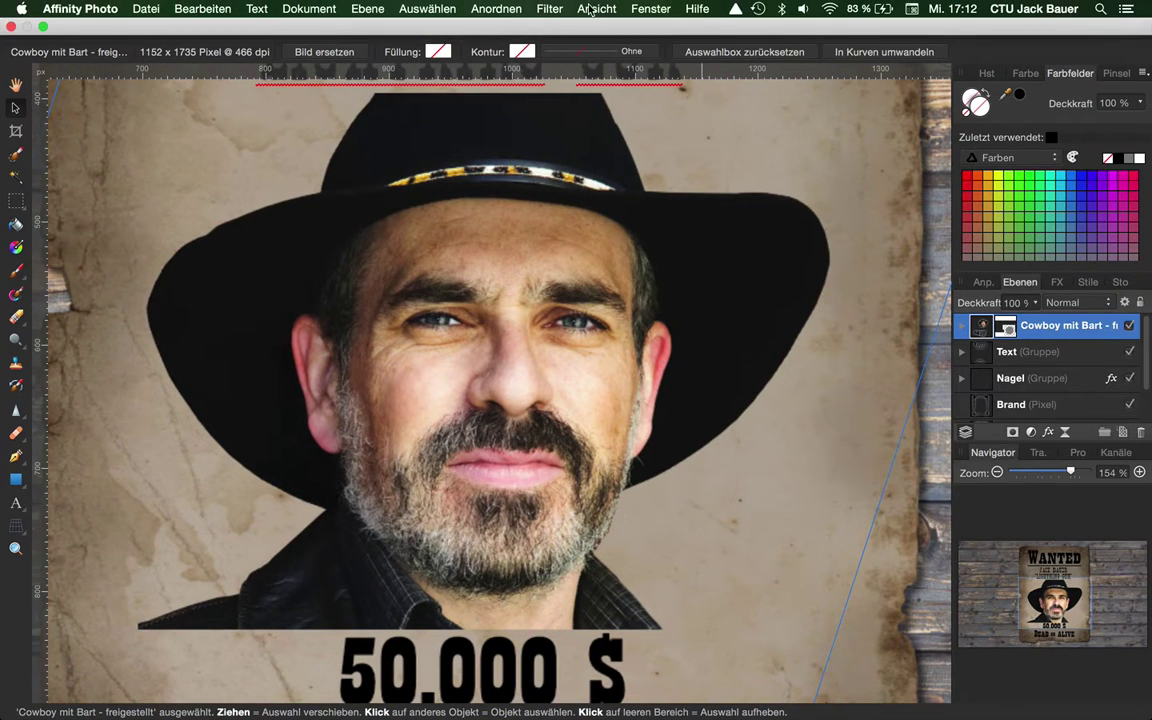
{"action": "left_click", "coordinate": [551, 9]}
{"action": "mouse_move", "coordinate": [640, 98]}
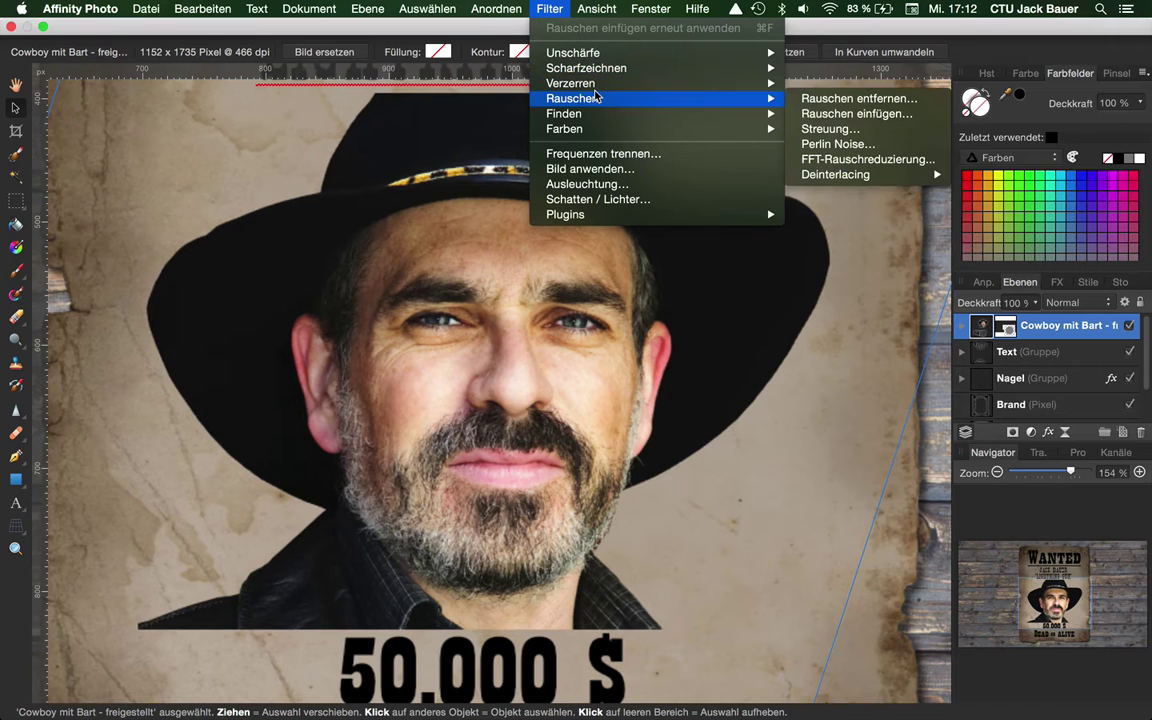
{"action": "left_click", "coordinate": [830, 114]}
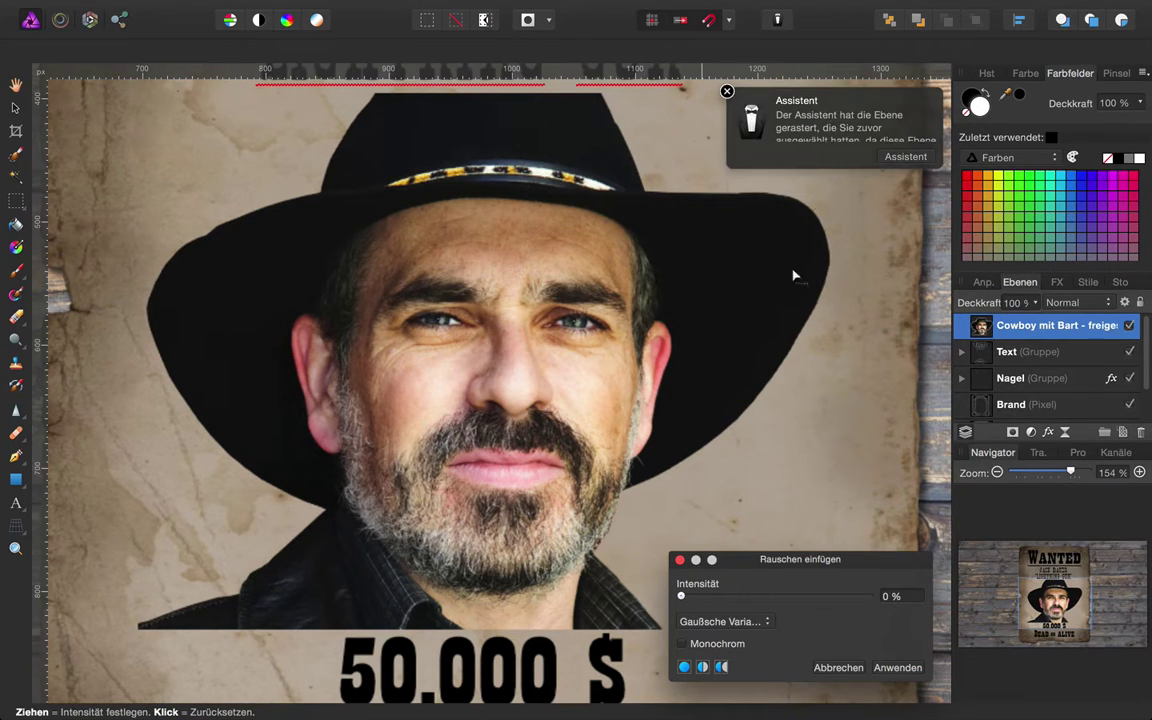
{"action": "left_click", "coordinate": [684, 648]}
{"action": "left_click_drag", "start_coordinate": [681, 597], "coordinate": [714, 598]}
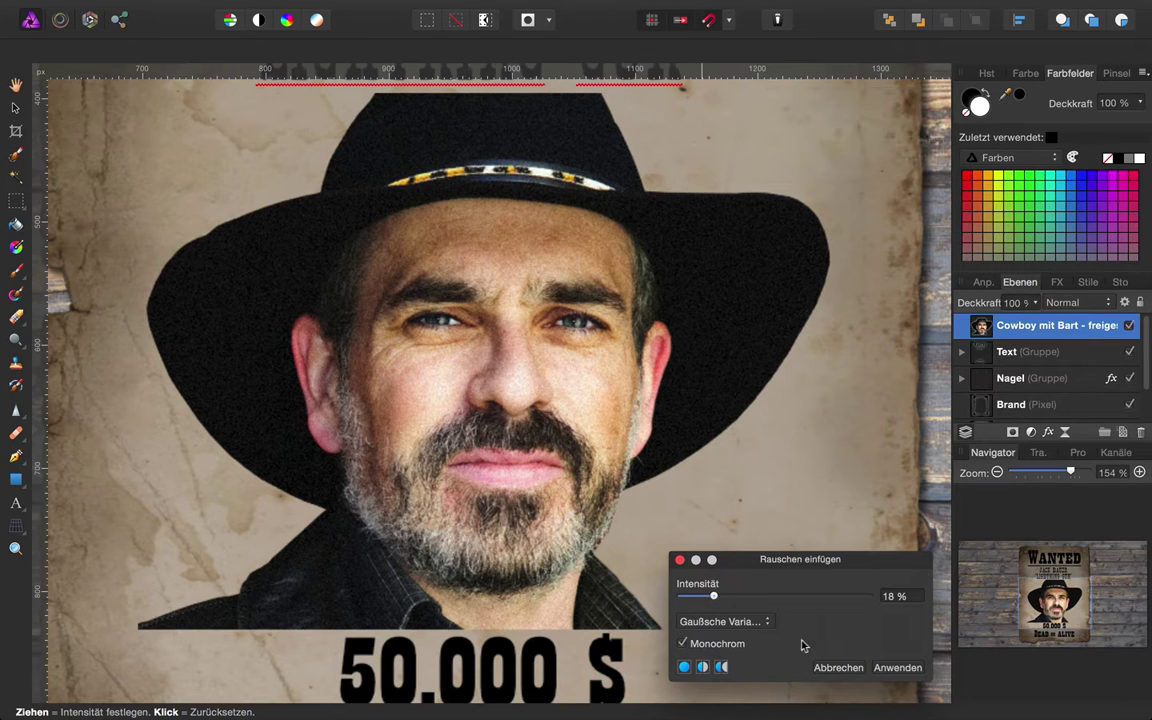
{"action": "left_click", "coordinate": [897, 667]}
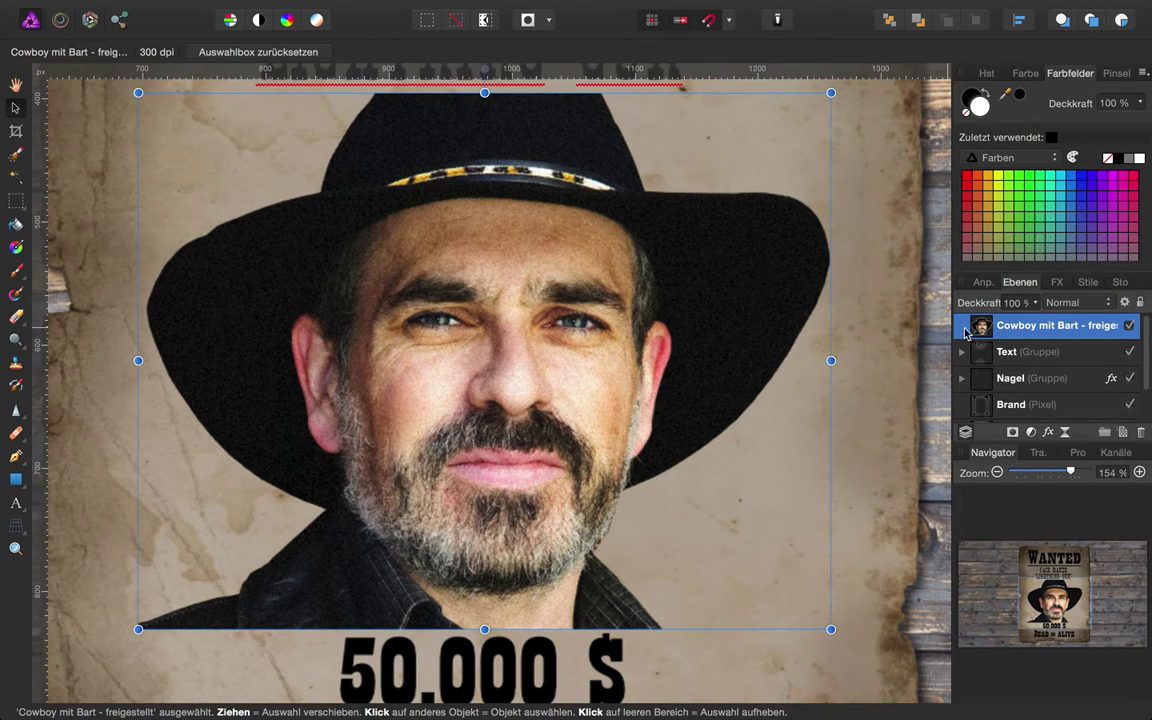
Set the cowboy photo layer's opacity to 90% and its blend mode to Farben nachbelichten.
{"action": "left_click", "coordinate": [1036, 304]}
{"action": "left_click_drag", "start_coordinate": [1038, 311], "coordinate": [1024, 326]}
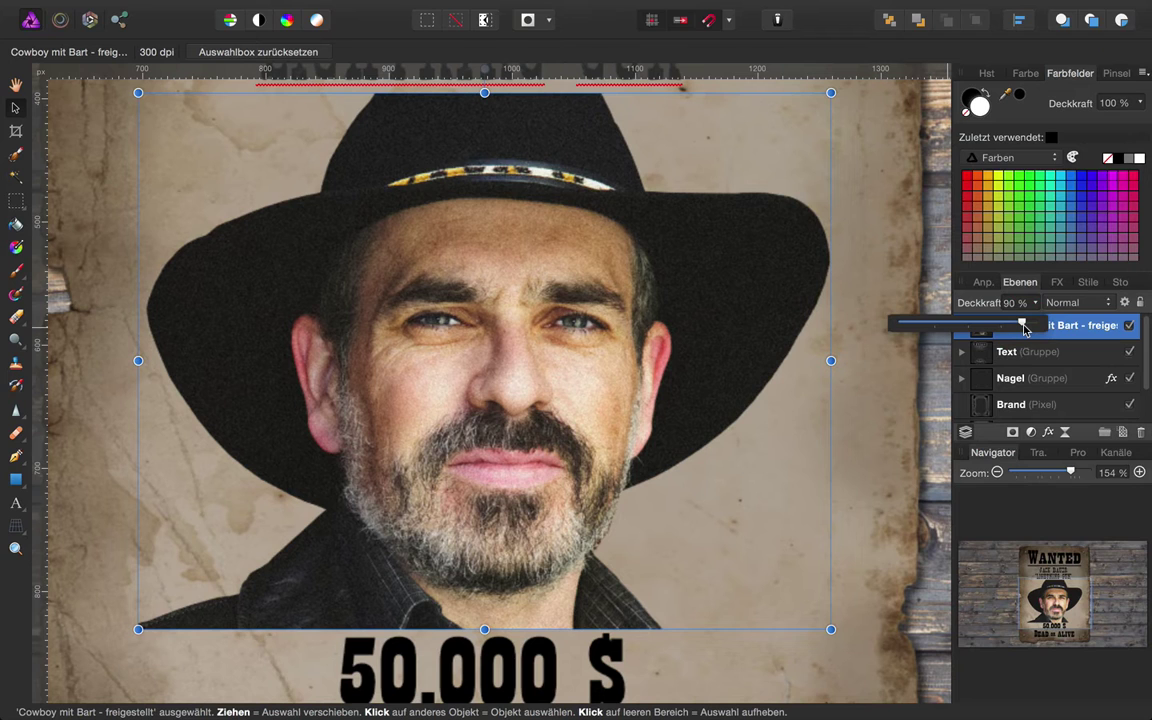
{"action": "left_click", "coordinate": [1098, 303]}
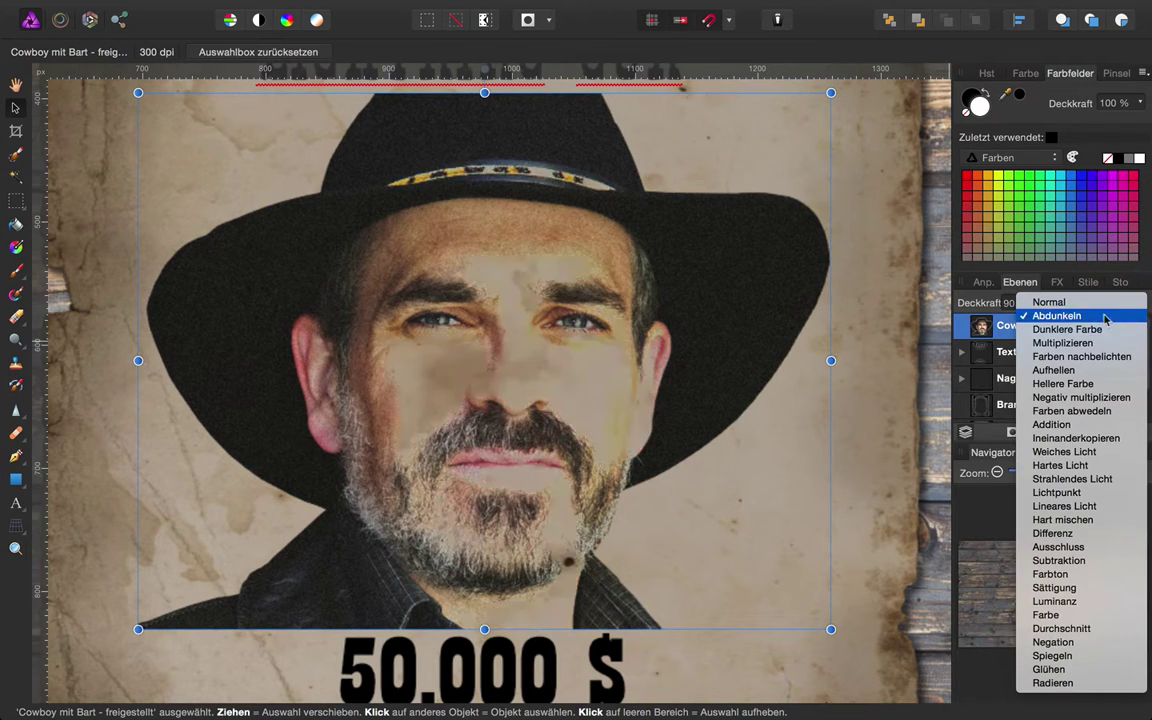
{"action": "left_click", "coordinate": [1088, 357]}
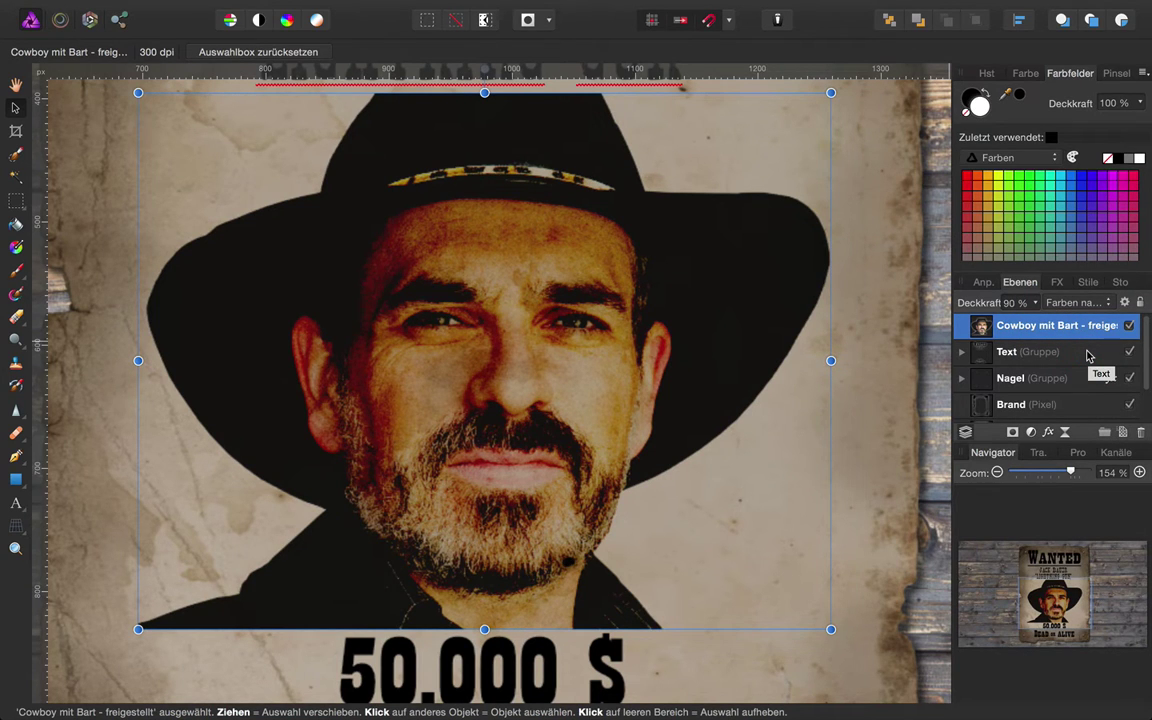
Add an HSL adjustment with saturation at -100% and nest it inside the cowboy photo layer so only the portrait is desaturated.
{"action": "left_click", "coordinate": [1034, 433]}
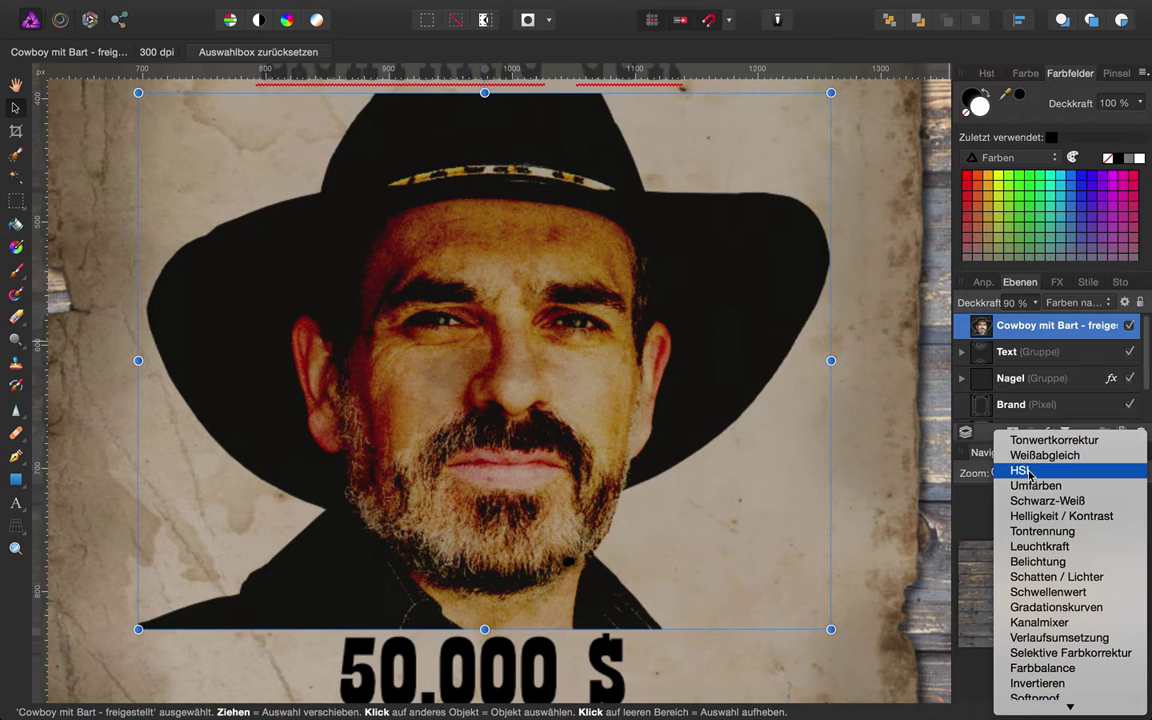
{"action": "left_click", "coordinate": [1022, 470]}
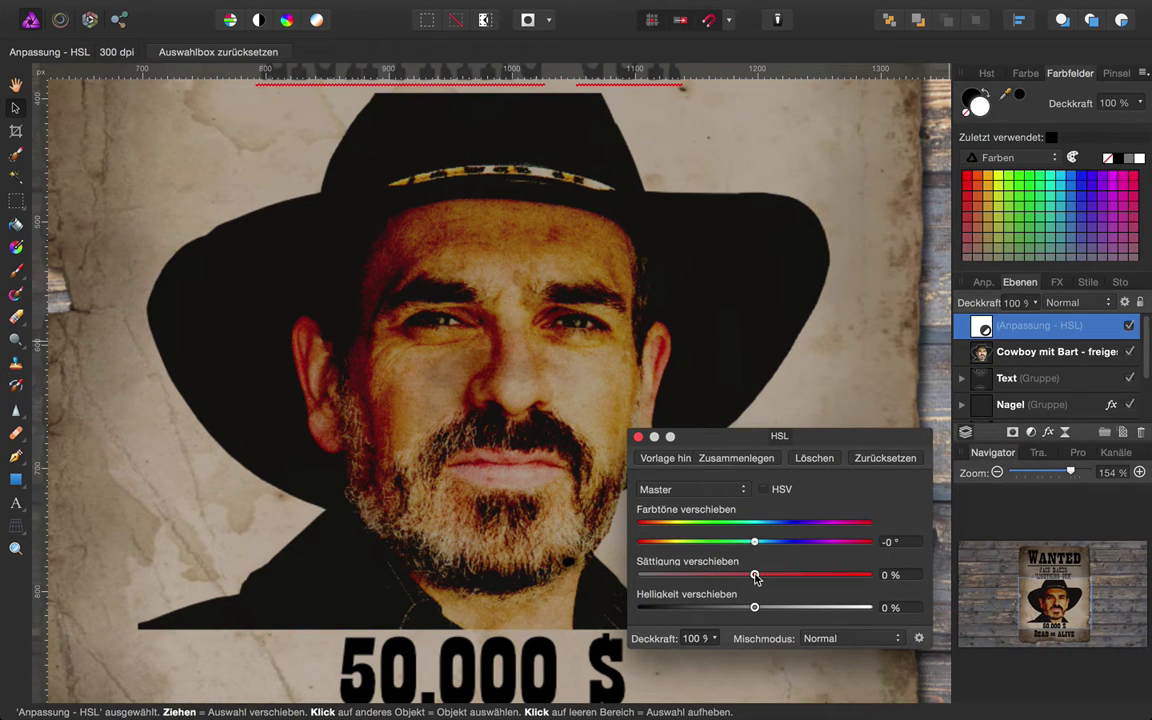
{"action": "left_click_drag", "start_coordinate": [755, 578], "coordinate": [641, 576]}
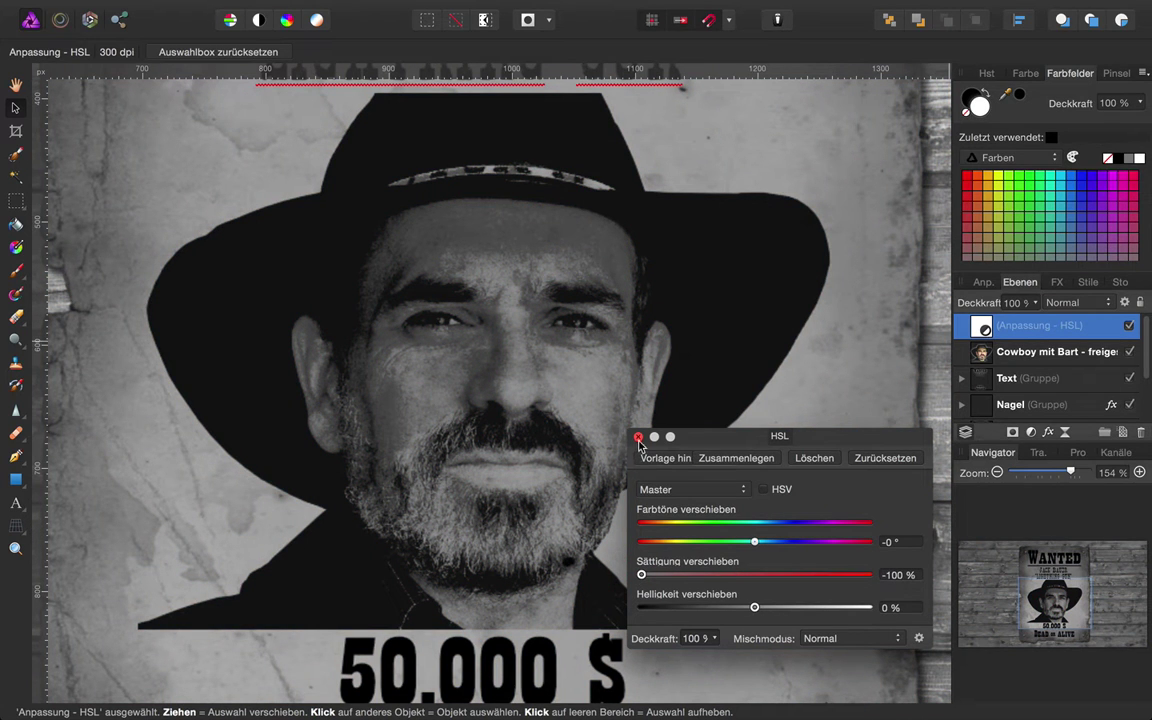
{"action": "left_click", "coordinate": [638, 438]}
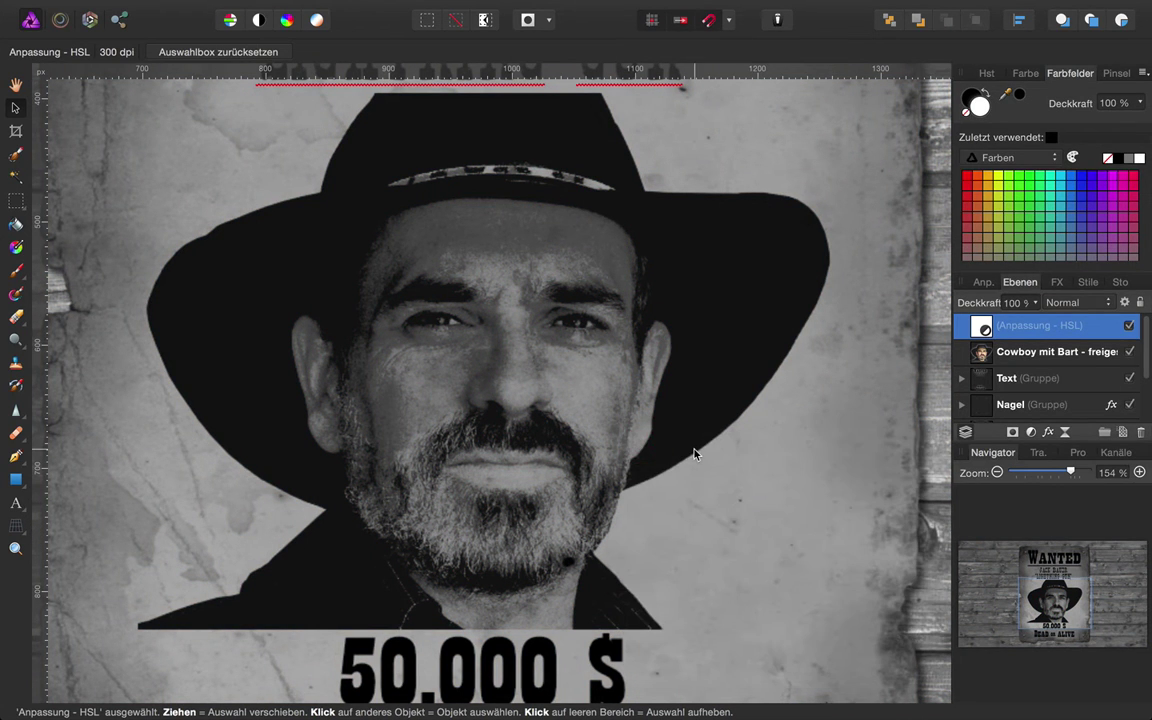
{"action": "scroll", "coordinate": [697, 455], "scroll_direction": "down", "scroll_amount": 3}
{"action": "scroll", "coordinate": [697, 455], "scroll_direction": "down", "scroll_amount": 3}
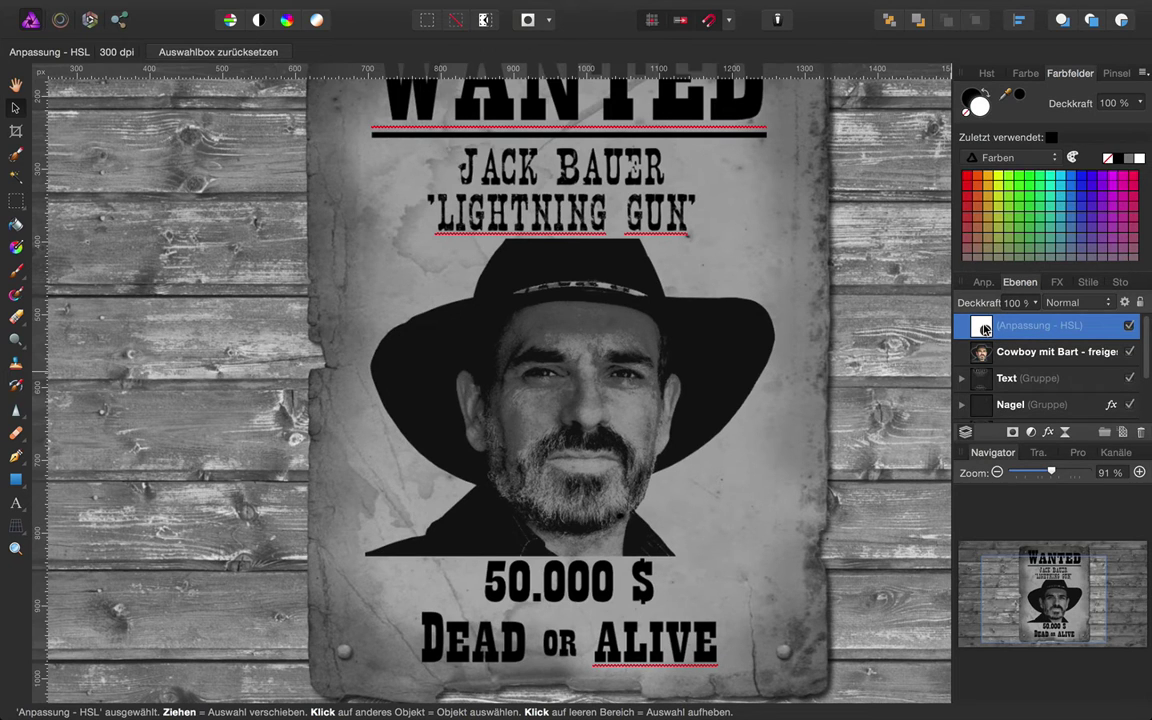
{"action": "left_click_drag", "start_coordinate": [984, 326], "coordinate": [988, 354]}
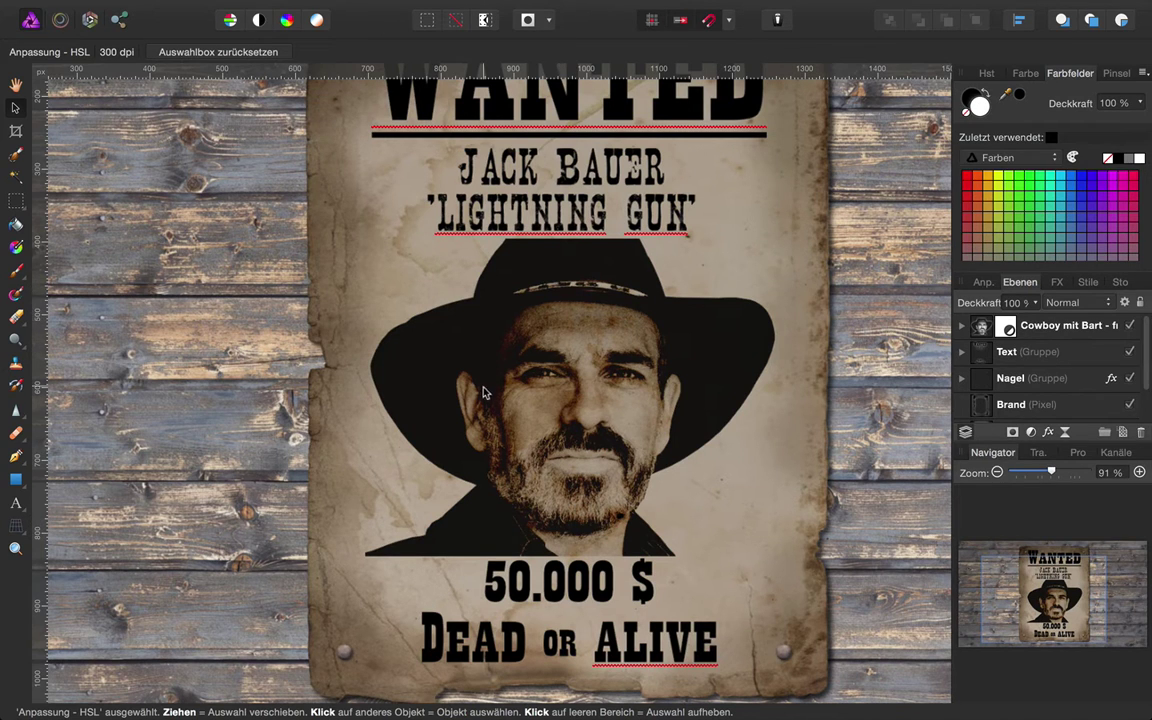
Add a Gradationskurven adjustment that raises the midtones, highlights and black point, and nest it inside the cowboy photo layer.
{"action": "left_click", "coordinate": [974, 331]}
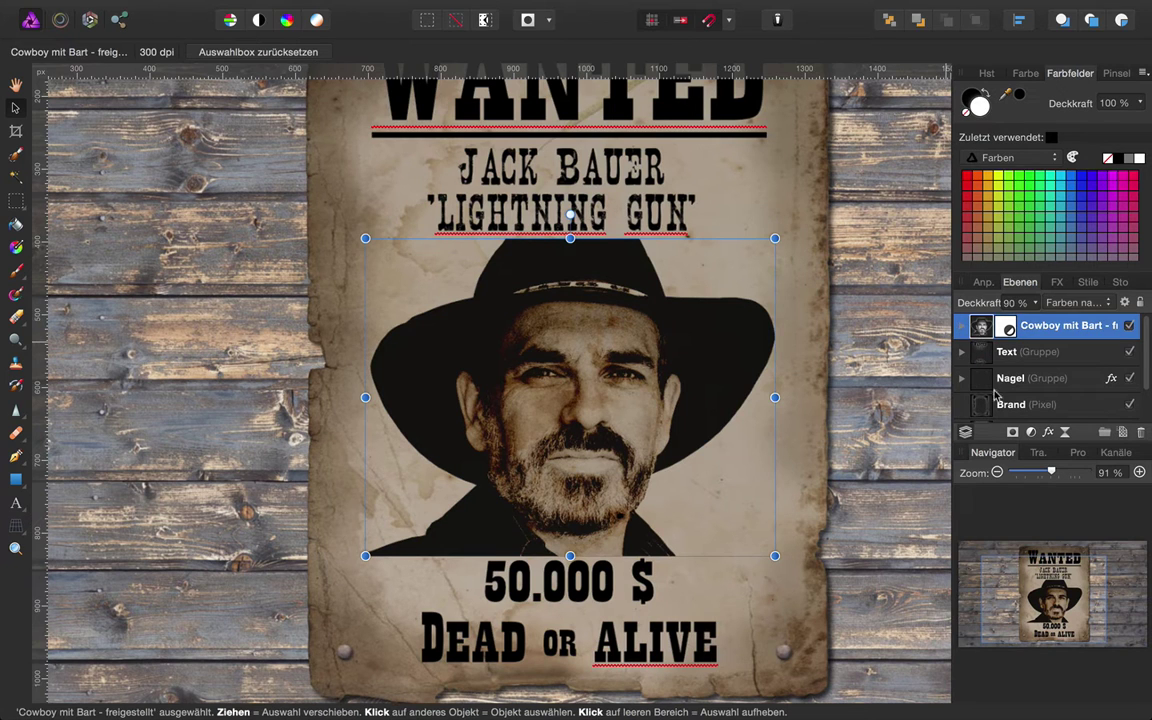
{"action": "left_click", "coordinate": [1032, 433]}
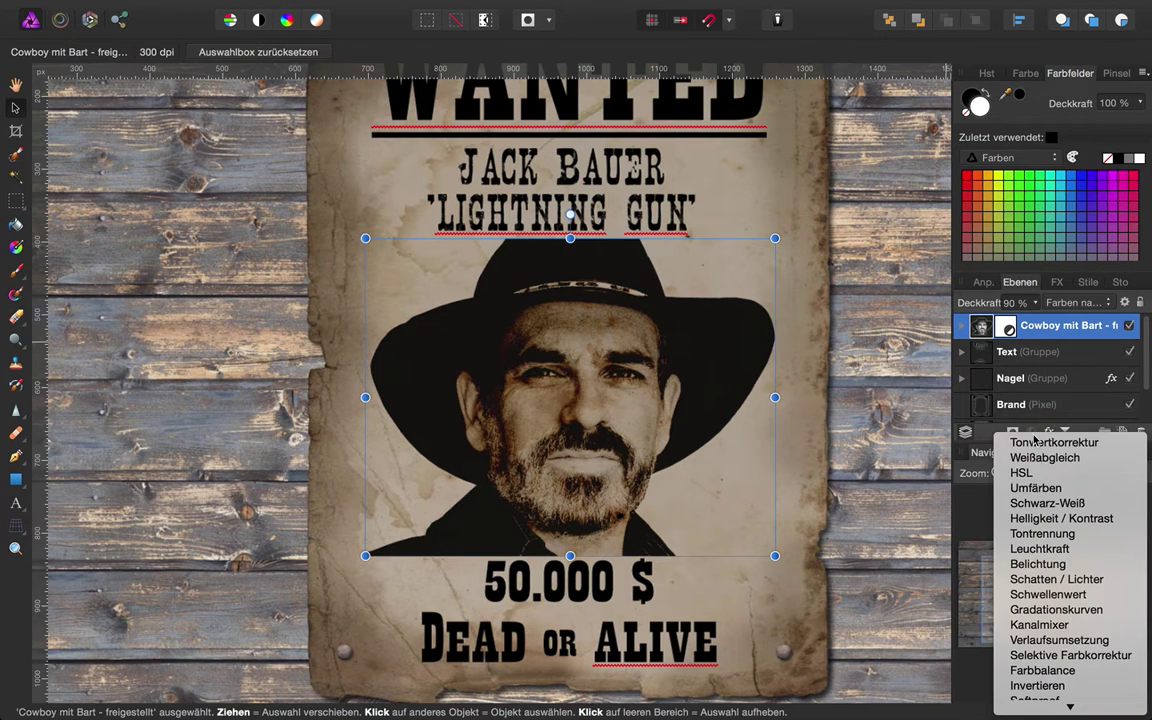
{"action": "left_click", "coordinate": [1043, 610]}
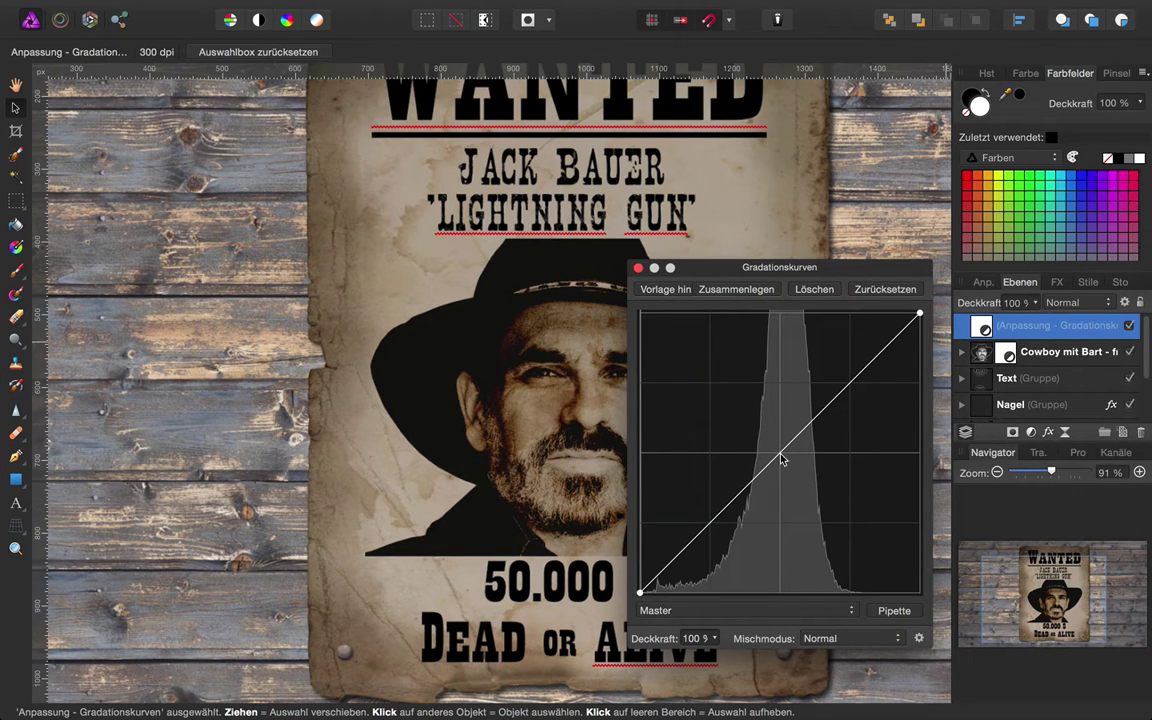
{"action": "left_click_drag", "start_coordinate": [782, 459], "coordinate": [782, 424]}
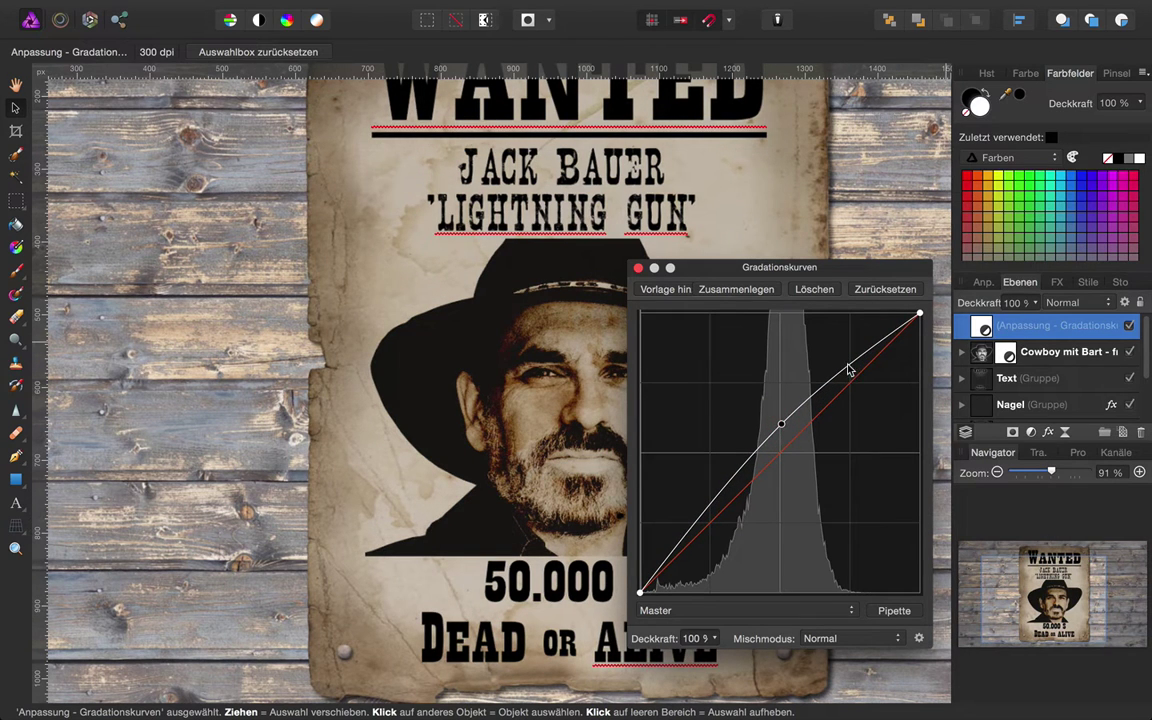
{"action": "left_click_drag", "start_coordinate": [851, 368], "coordinate": [850, 349]}
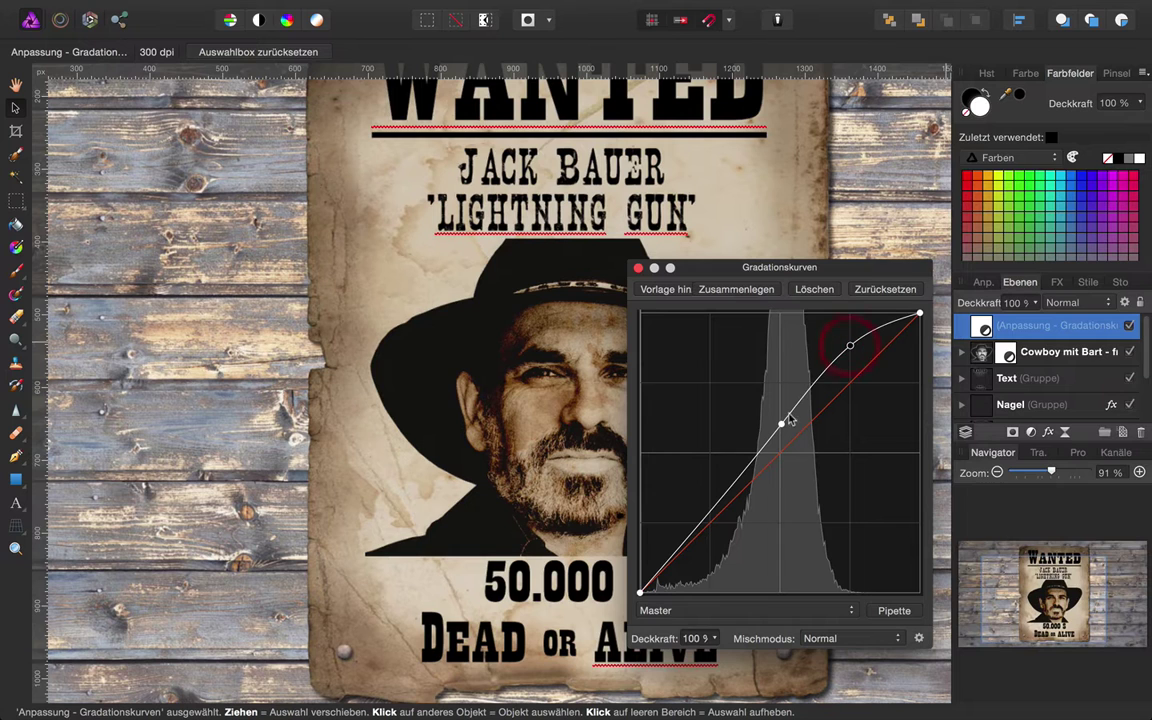
{"action": "left_click_drag", "start_coordinate": [782, 424], "coordinate": [783, 410]}
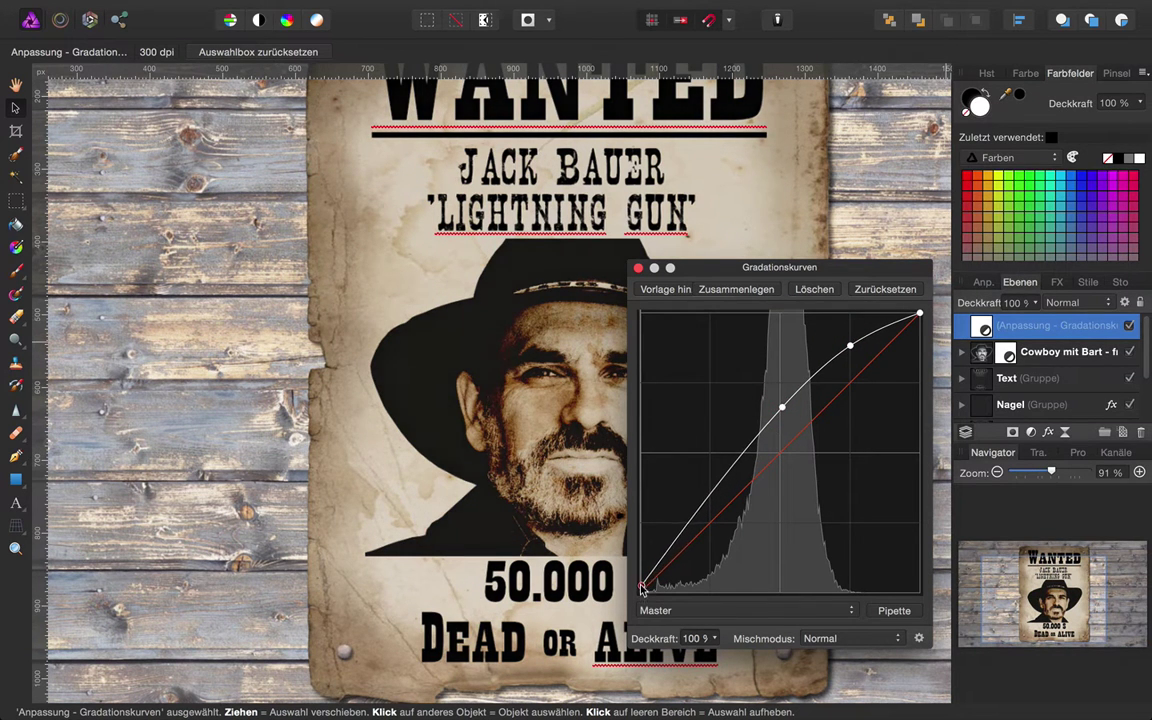
{"action": "left_click_drag", "start_coordinate": [642, 588], "coordinate": [641, 583]}
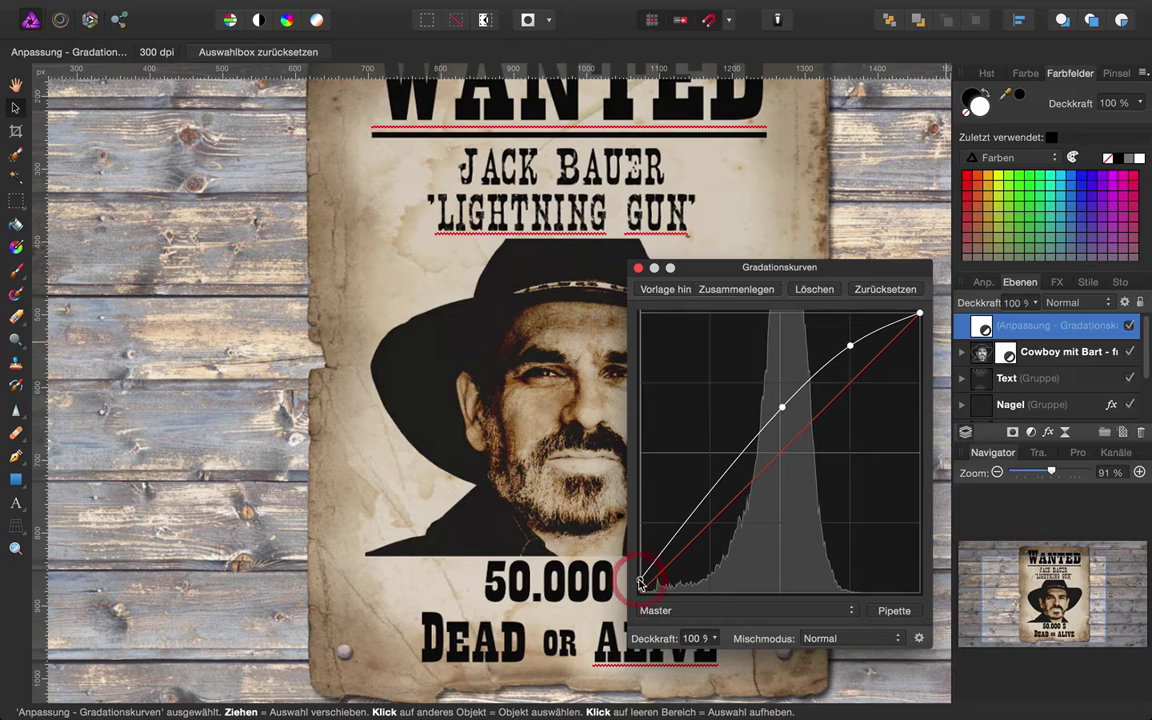
{"action": "left_click", "coordinate": [638, 267]}
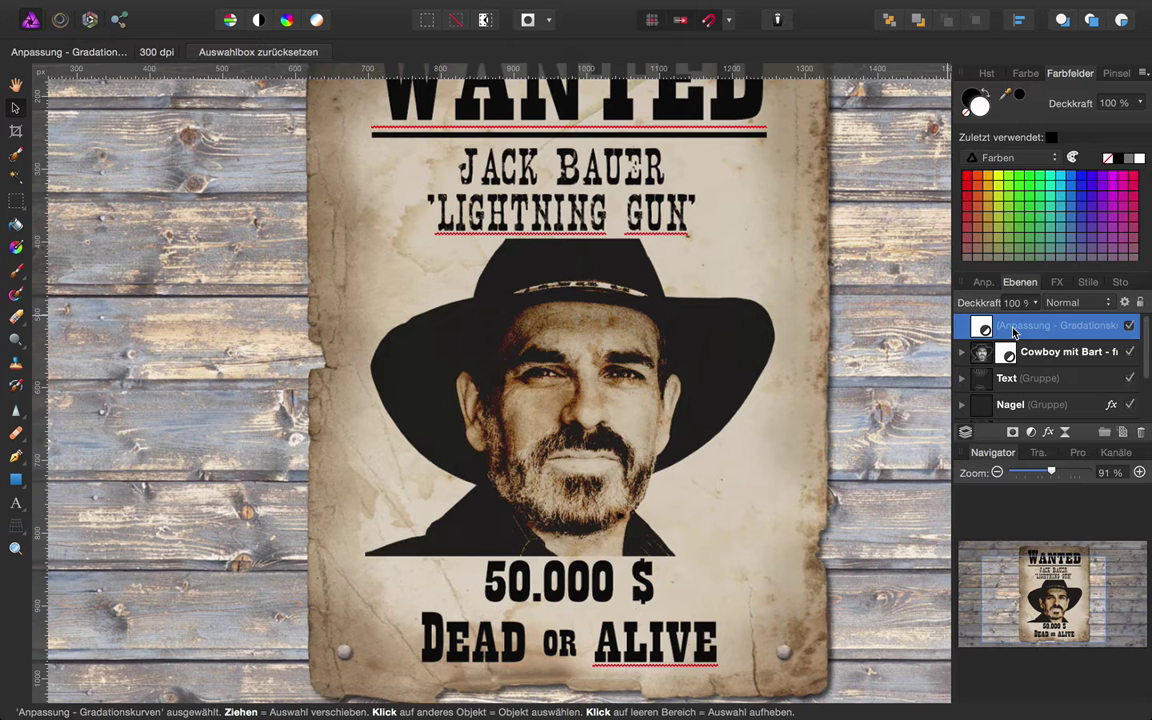
{"action": "left_click_drag", "start_coordinate": [988, 328], "coordinate": [989, 357]}
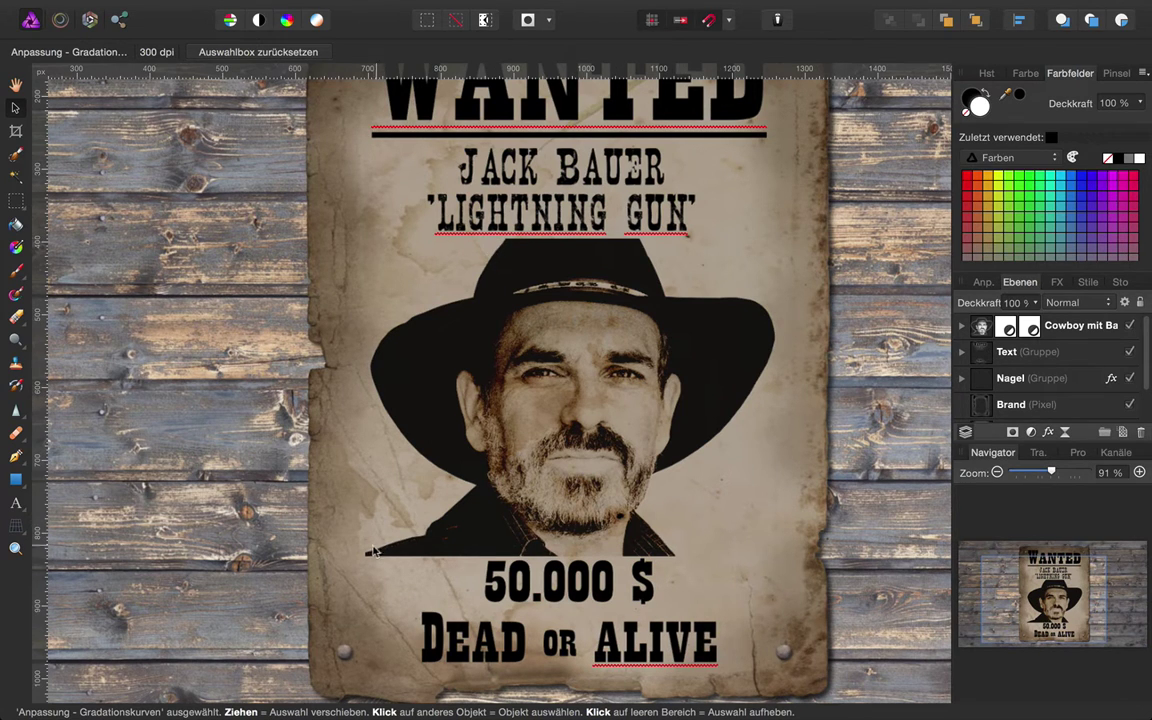
Add a mask to the cowboy photo layer, expand the layer's contents and select the mask.
{"action": "left_click", "coordinate": [979, 330]}
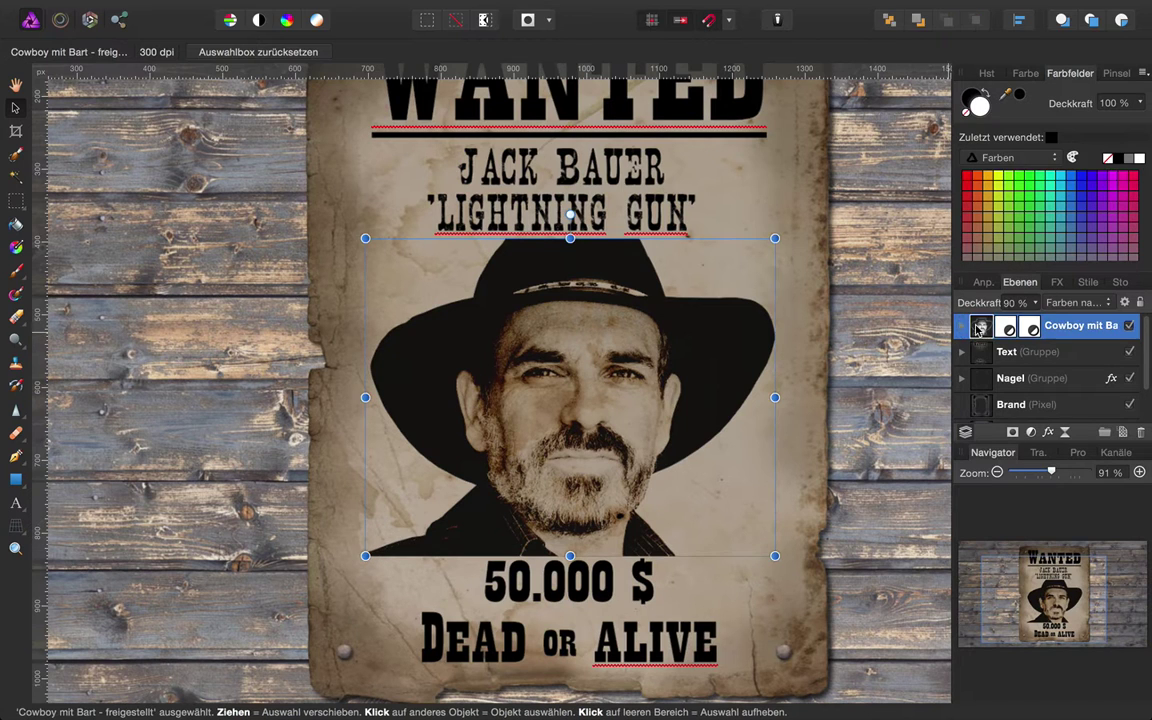
{"action": "left_click", "coordinate": [1011, 433]}
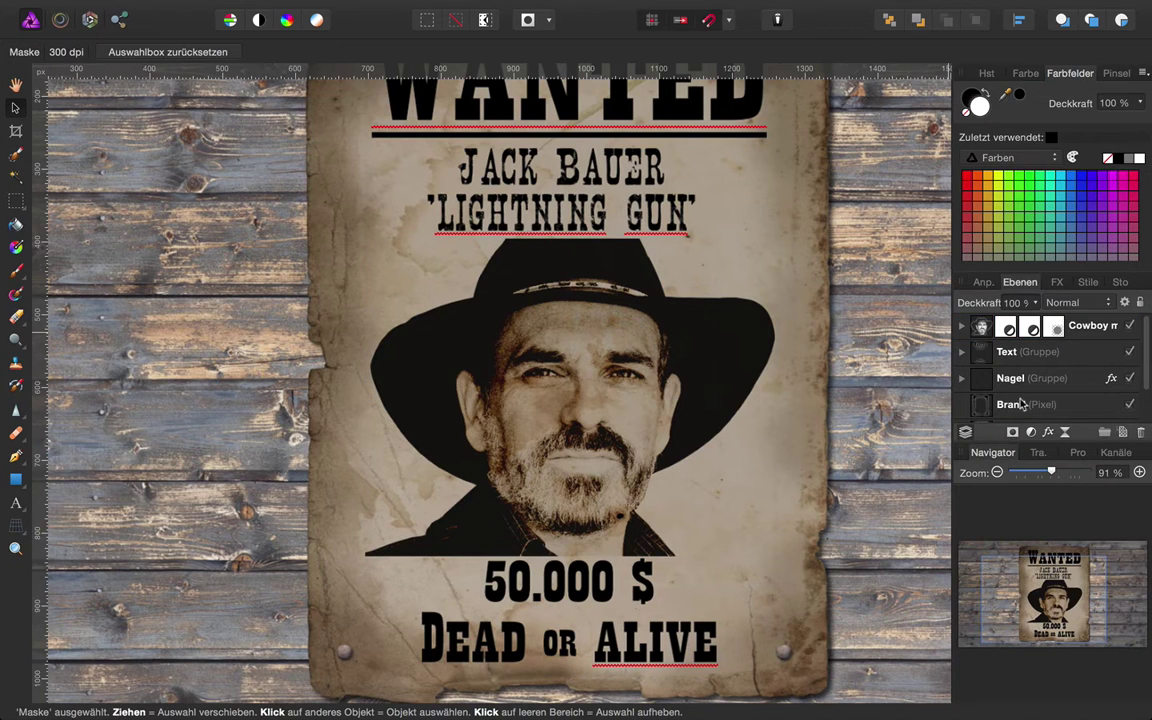
{"action": "left_click", "coordinate": [963, 328]}
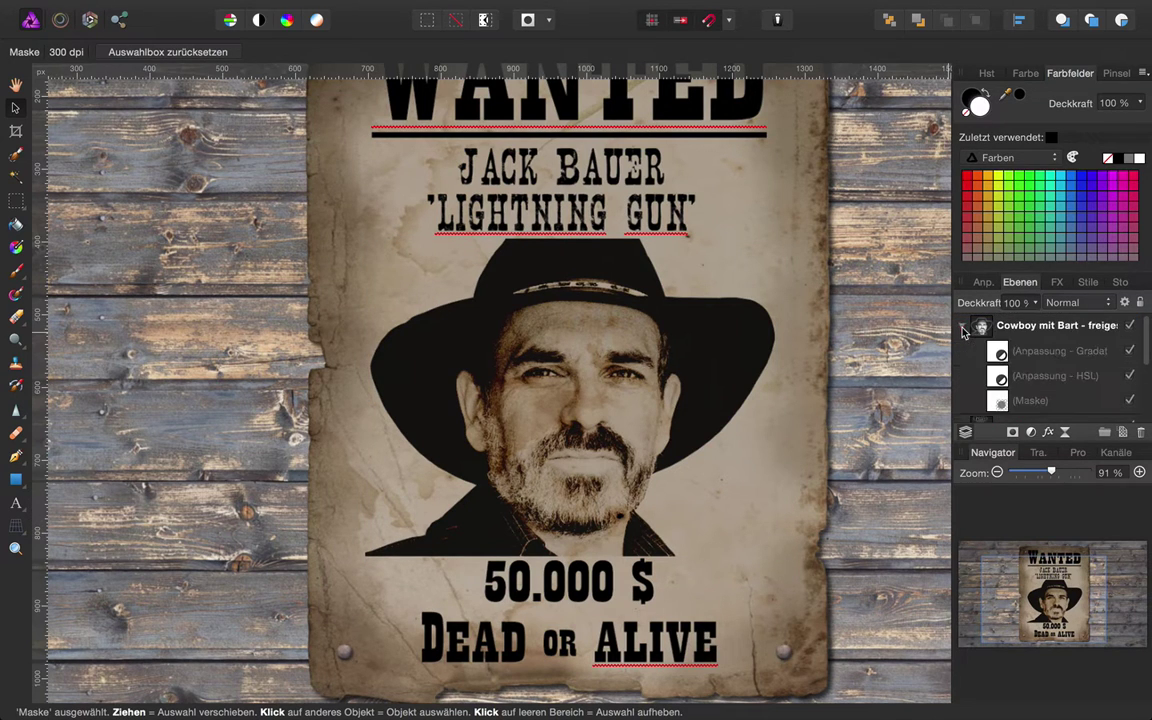
{"action": "left_click", "coordinate": [995, 401]}
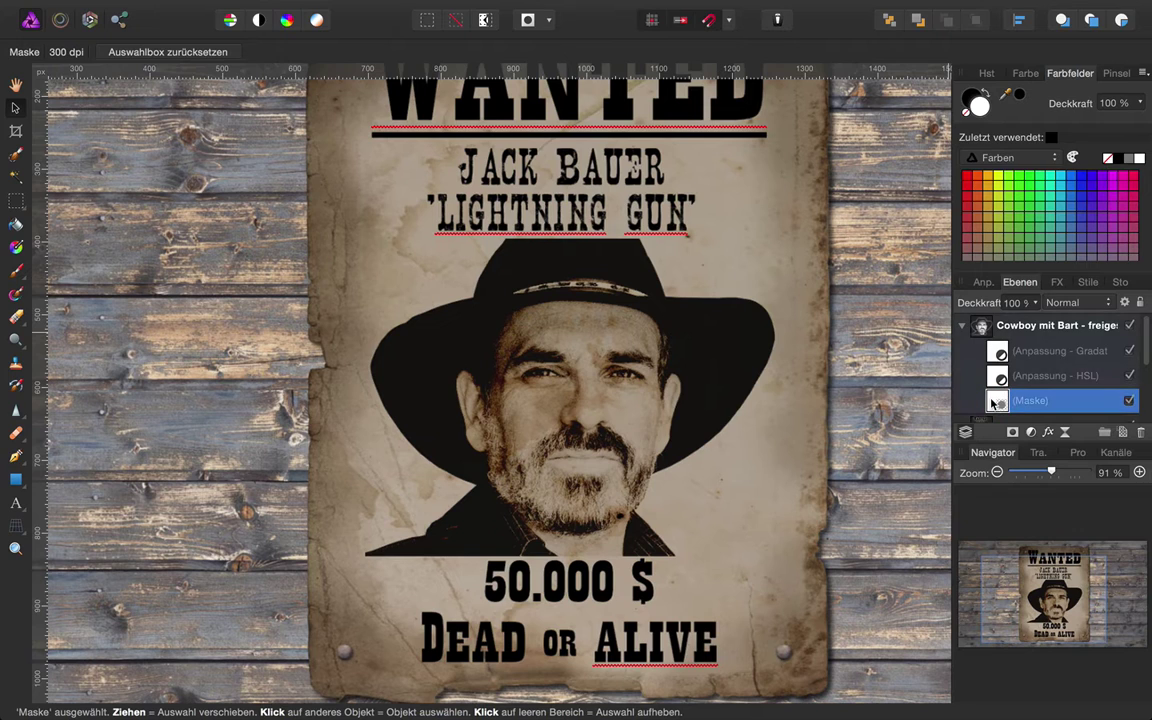
With a black soft round brush, 128 px wide at 100% opacity, paint on the mask to fade the hat's top and the jacket's lower edge.
{"action": "left_click", "coordinate": [1018, 97]}
{"action": "left_click", "coordinate": [16, 272]}
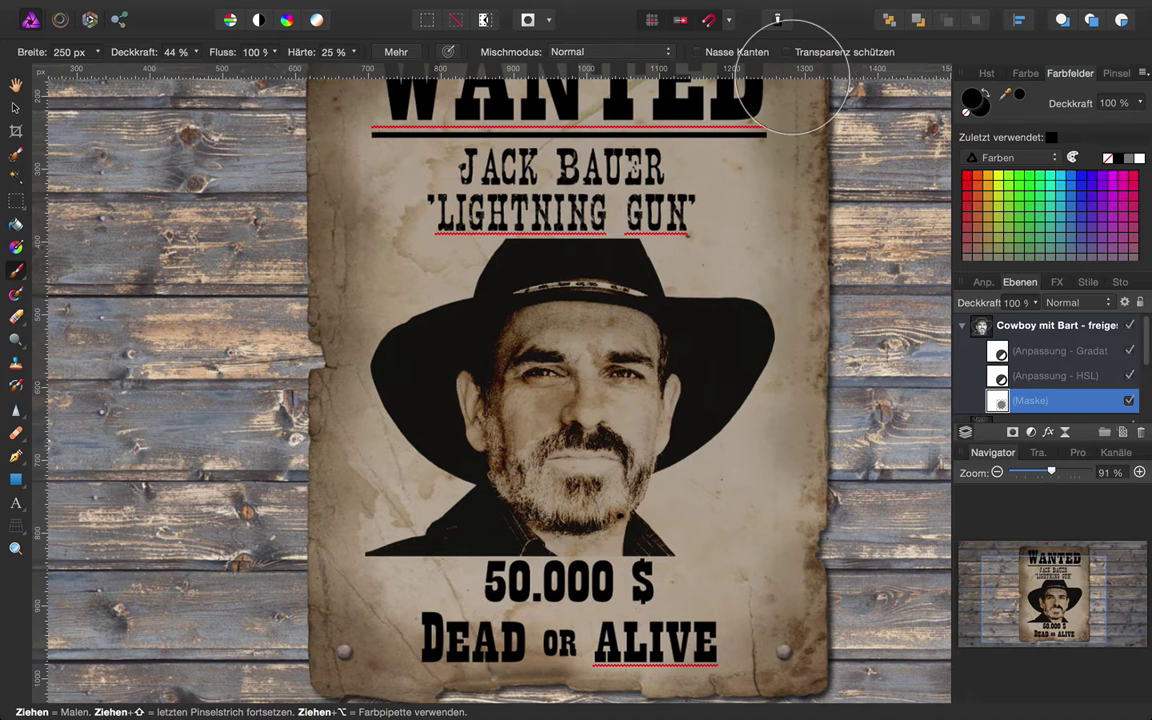
{"action": "left_click", "coordinate": [1114, 73]}
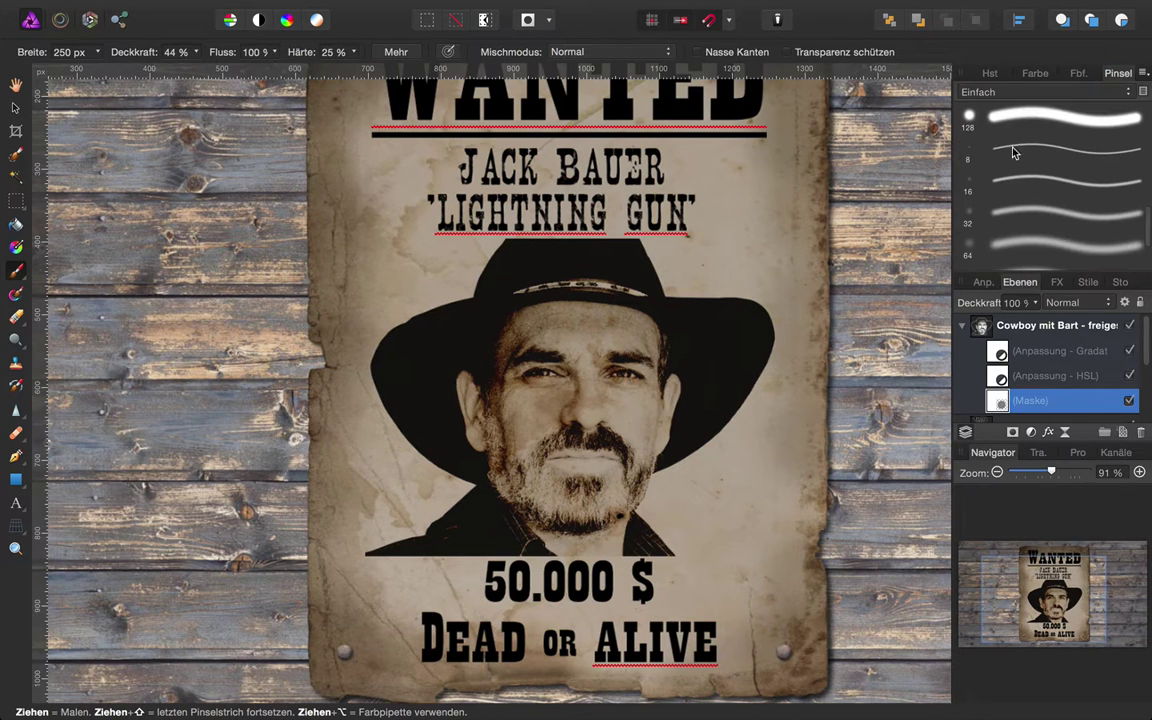
{"action": "left_click", "coordinate": [1003, 122]}
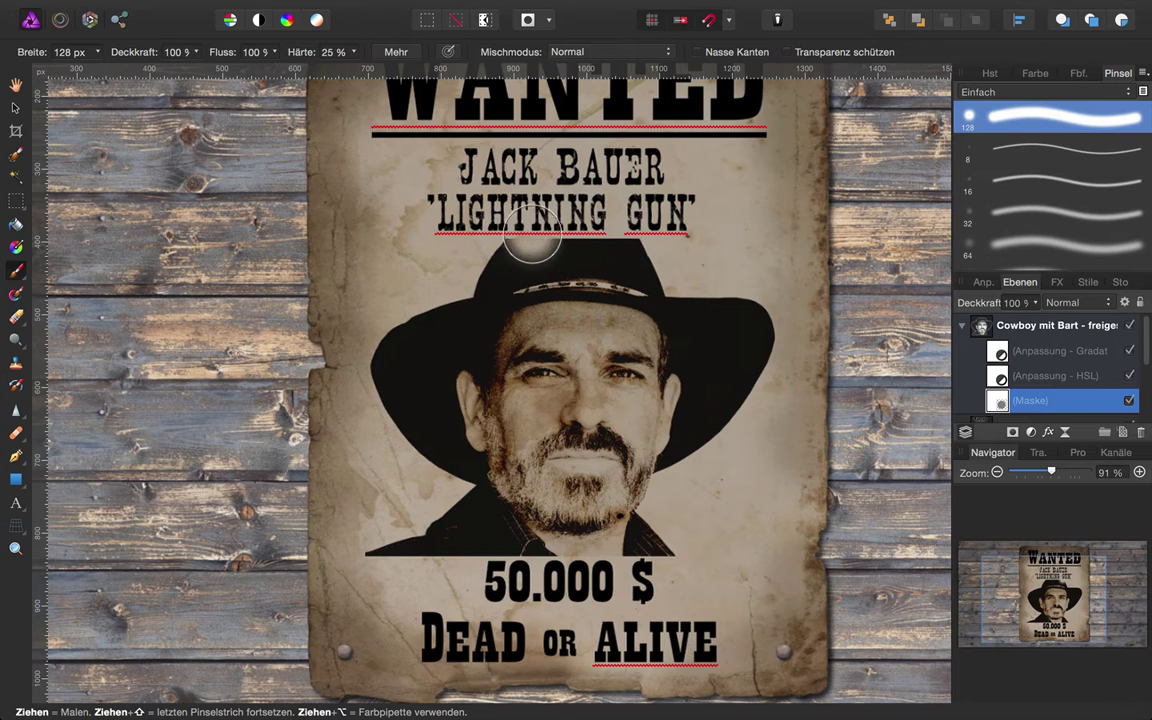
{"action": "mouse_move", "coordinate": [578, 238]}
{"action": "left_mouse_down"}
{"action": "mouse_move", "coordinate": [486, 236]}
{"action": "mouse_move", "coordinate": [585, 223]}
{"action": "mouse_move", "coordinate": [656, 241]}
{"action": "mouse_move", "coordinate": [572, 225]}
{"action": "mouse_move", "coordinate": [493, 228]}
{"action": "left_mouse_up"}
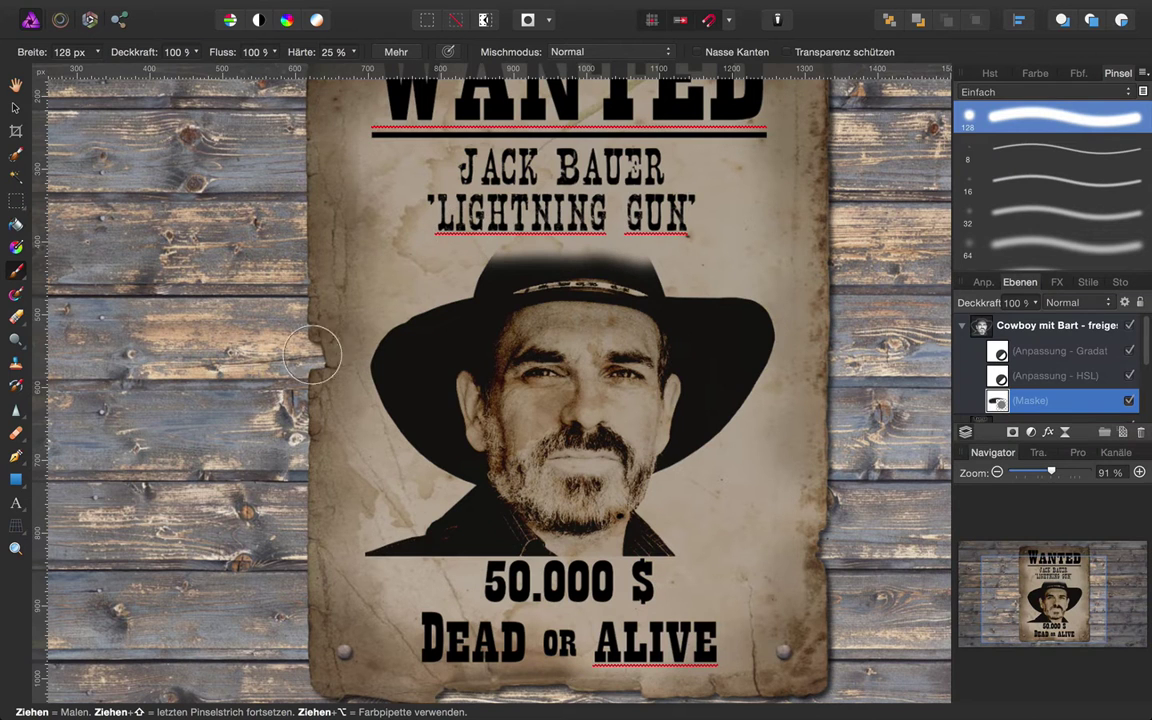
{"action": "mouse_move", "coordinate": [357, 521]}
{"action": "left_mouse_down"}
{"action": "mouse_move", "coordinate": [439, 576]}
{"action": "mouse_move", "coordinate": [572, 584]}
{"action": "mouse_move", "coordinate": [742, 552]}
{"action": "mouse_move", "coordinate": [590, 582]}
{"action": "mouse_move", "coordinate": [406, 571]}
{"action": "mouse_move", "coordinate": [640, 594]}
{"action": "mouse_move", "coordinate": [411, 558]}
{"action": "mouse_move", "coordinate": [390, 536]}
{"action": "mouse_move", "coordinate": [393, 521]}
{"action": "mouse_move", "coordinate": [420, 548]}
{"action": "left_mouse_up"}
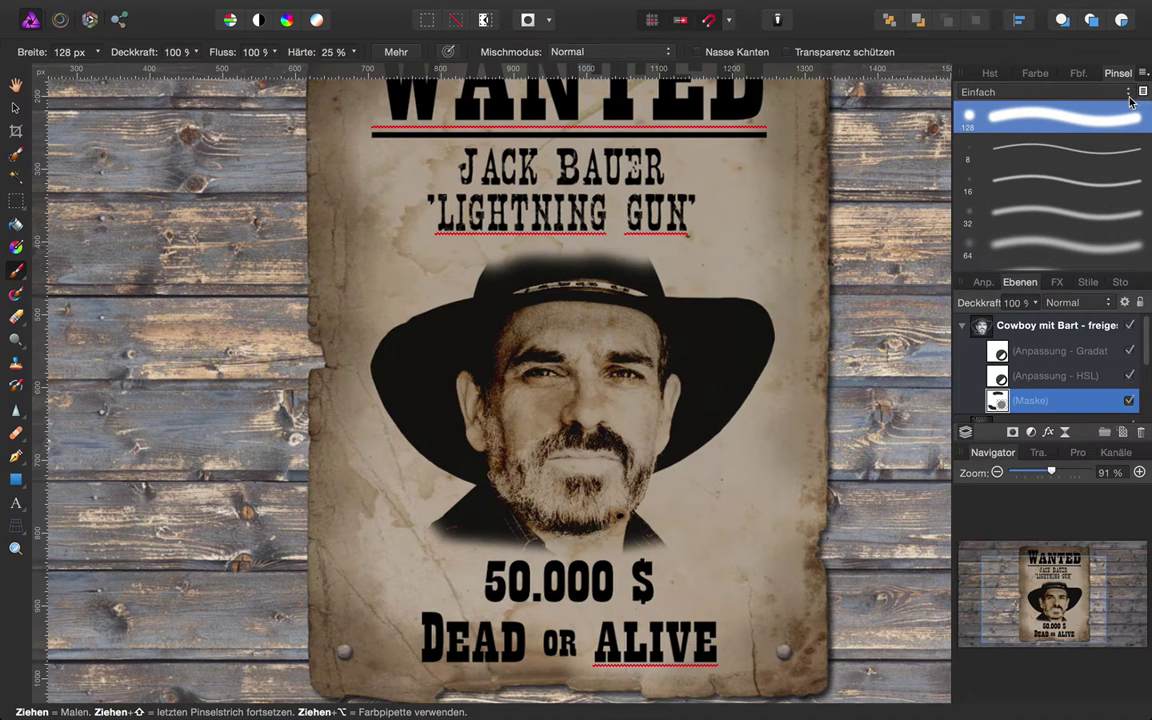
Select the 582 px grunge brush from the Scratchygrunge brush category.
{"action": "left_click", "coordinate": [1129, 97]}
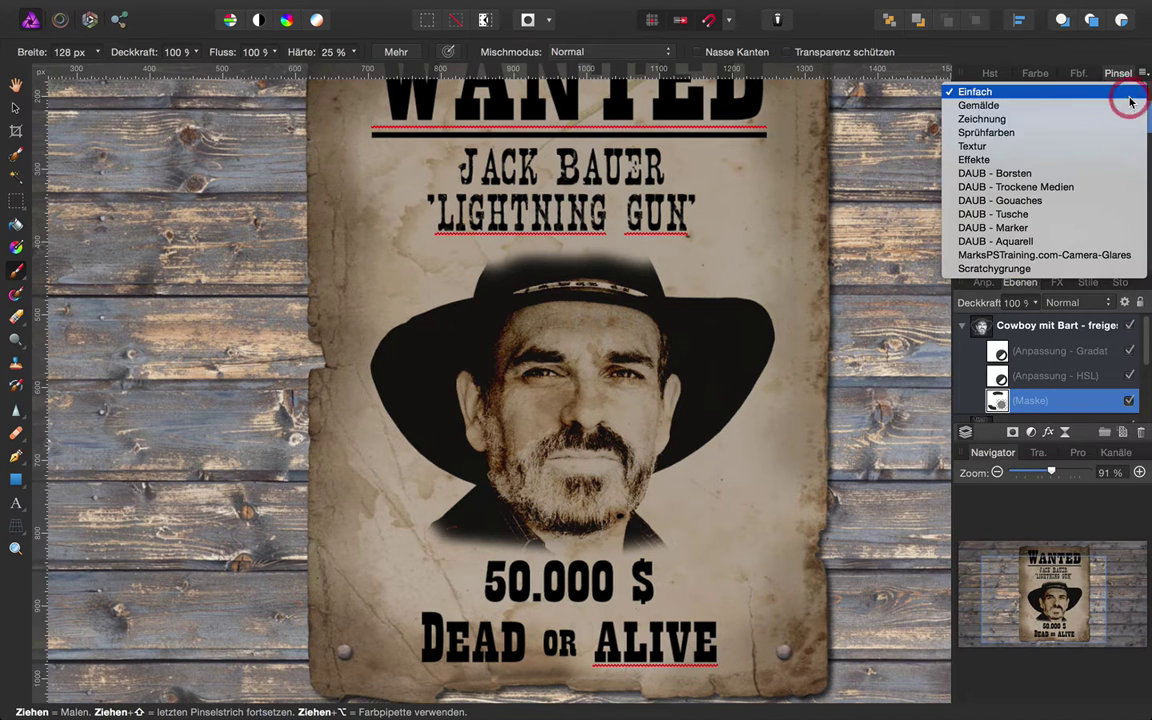
{"action": "left_click", "coordinate": [1032, 270]}
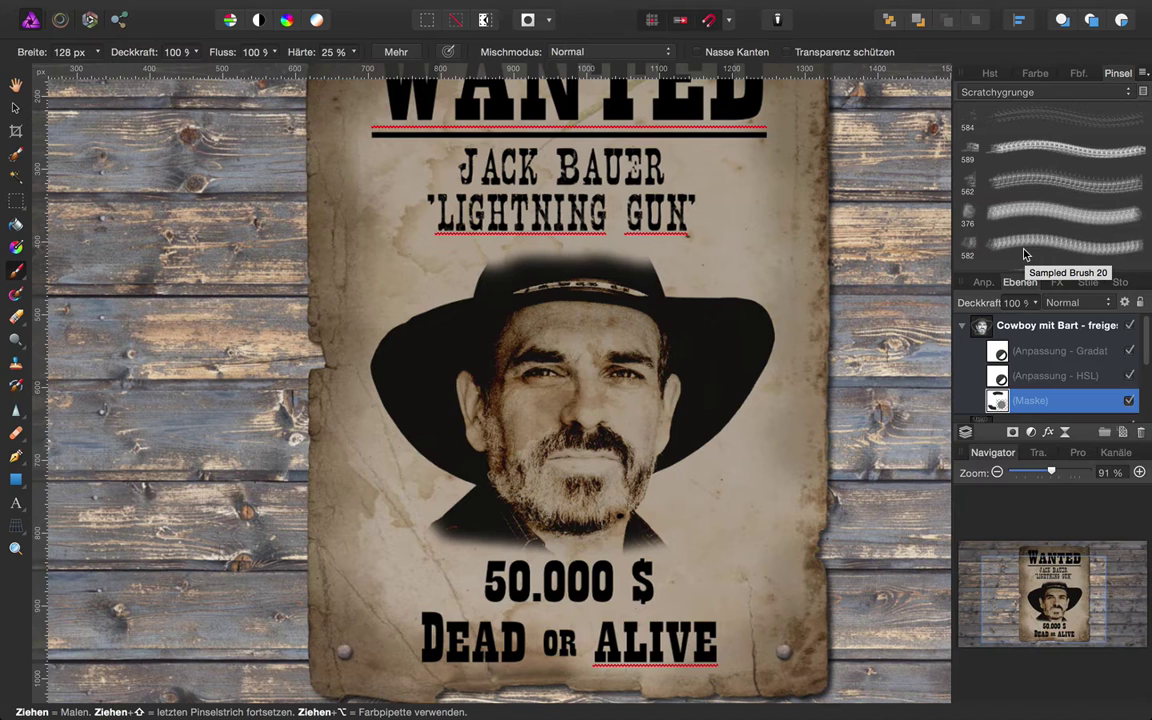
{"action": "scroll", "coordinate": [1011, 262], "scroll_direction": "down", "scroll_amount": 3}
{"action": "scroll", "coordinate": [1011, 265], "scroll_direction": "down", "scroll_amount": 5}
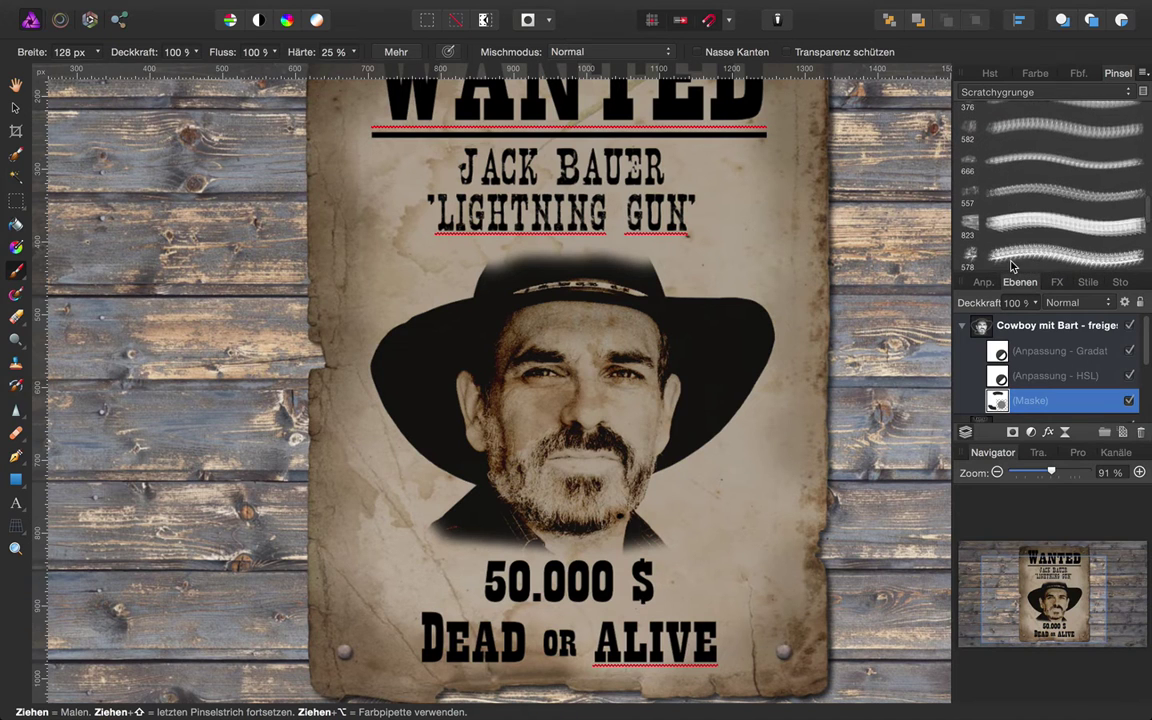
{"action": "scroll", "coordinate": [1011, 265], "scroll_direction": "down", "scroll_amount": 3}
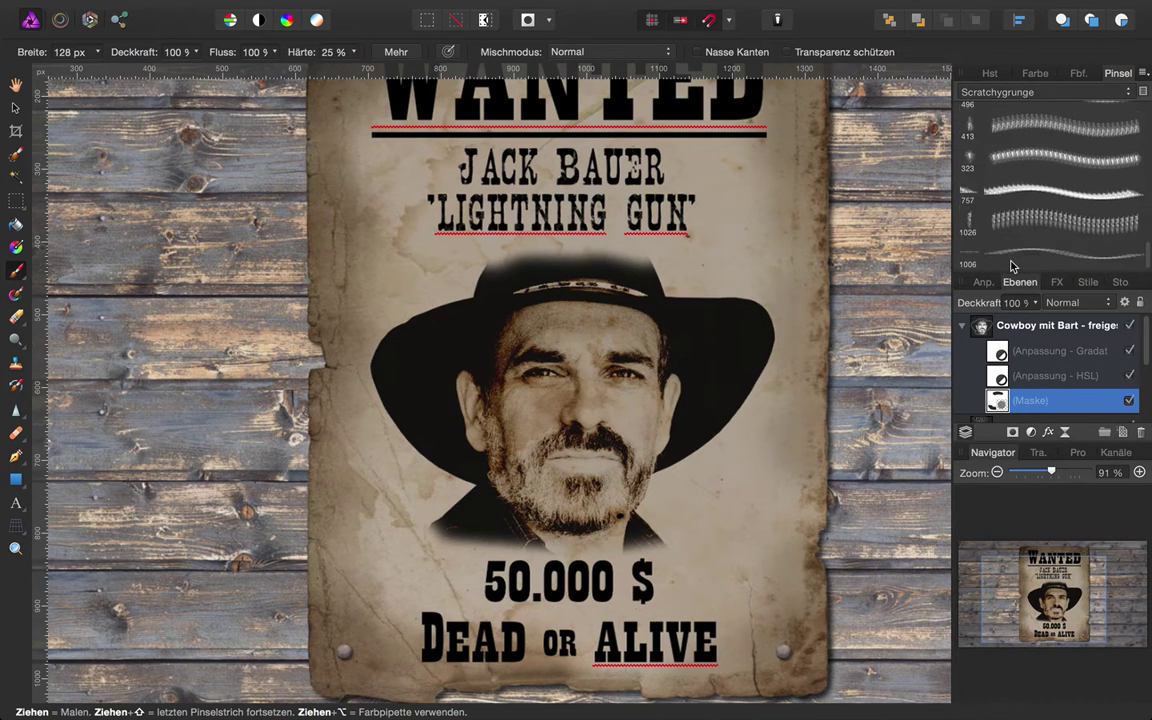
{"action": "scroll", "coordinate": [1011, 265], "scroll_direction": "up", "scroll_amount": 3}
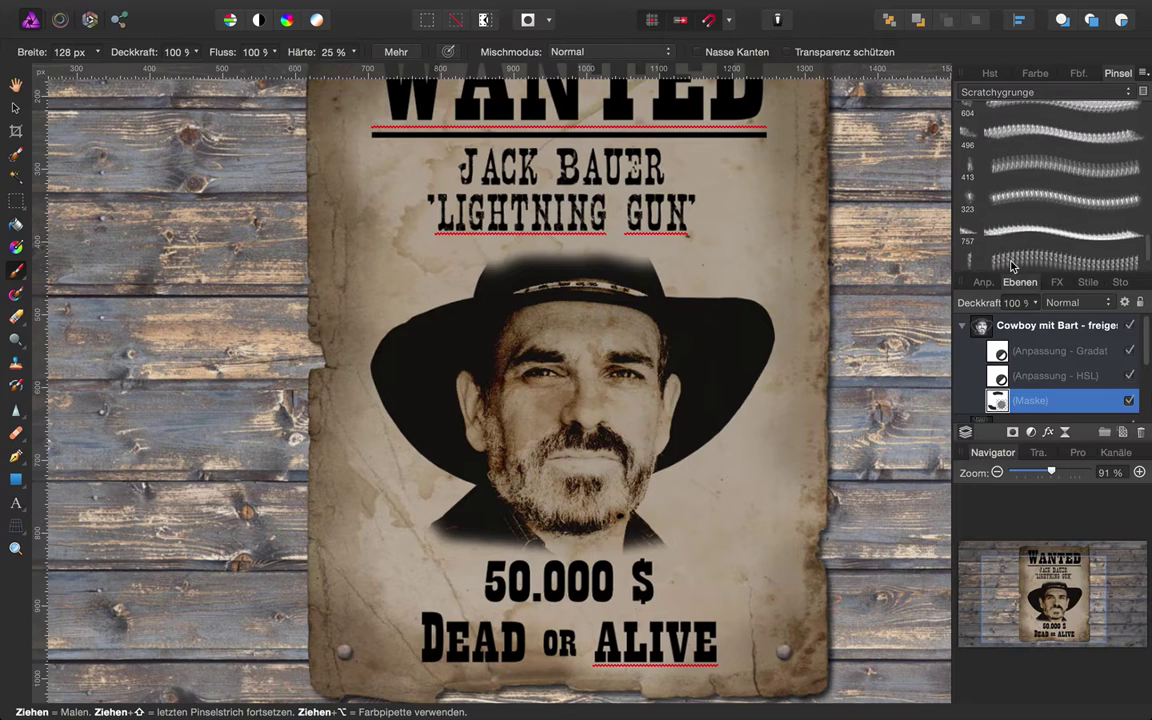
{"action": "left_click", "coordinate": [970, 165]}
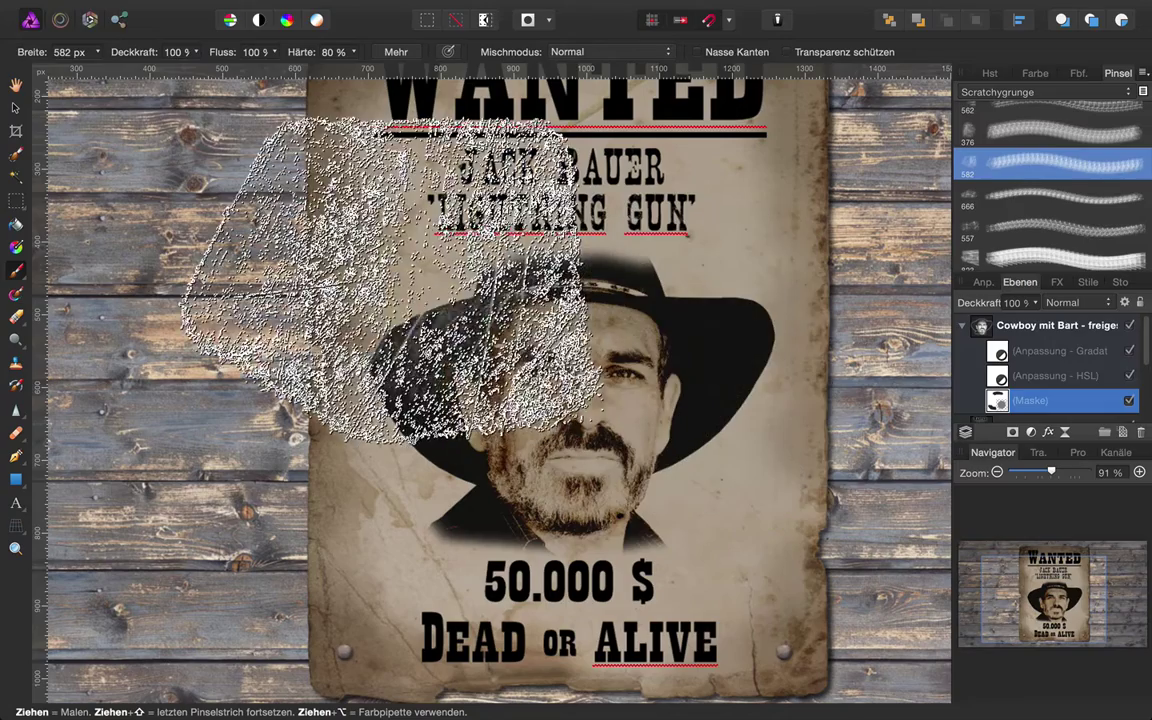
Reduce the grunge brush to a width of 300 px and an opacity of 16%.
{"action": "left_click", "coordinate": [98, 52]}
{"action": "left_click_drag", "start_coordinate": [114, 72], "coordinate": [95, 73]}
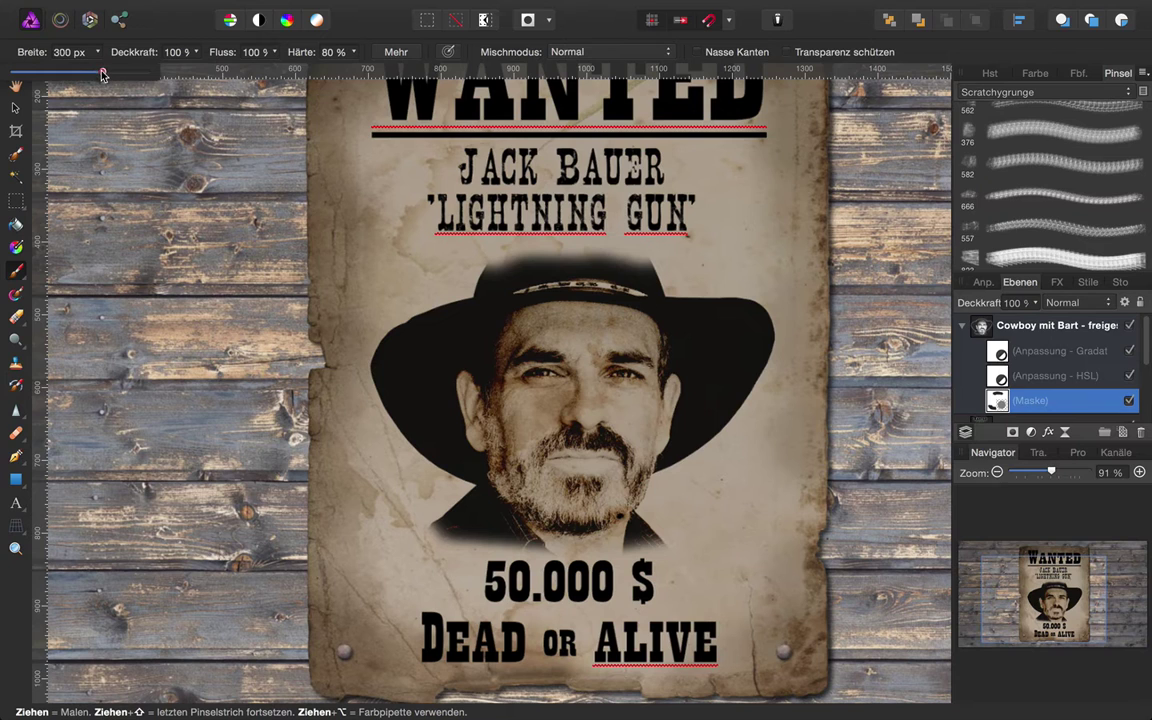
{"action": "left_click", "coordinate": [198, 54]}
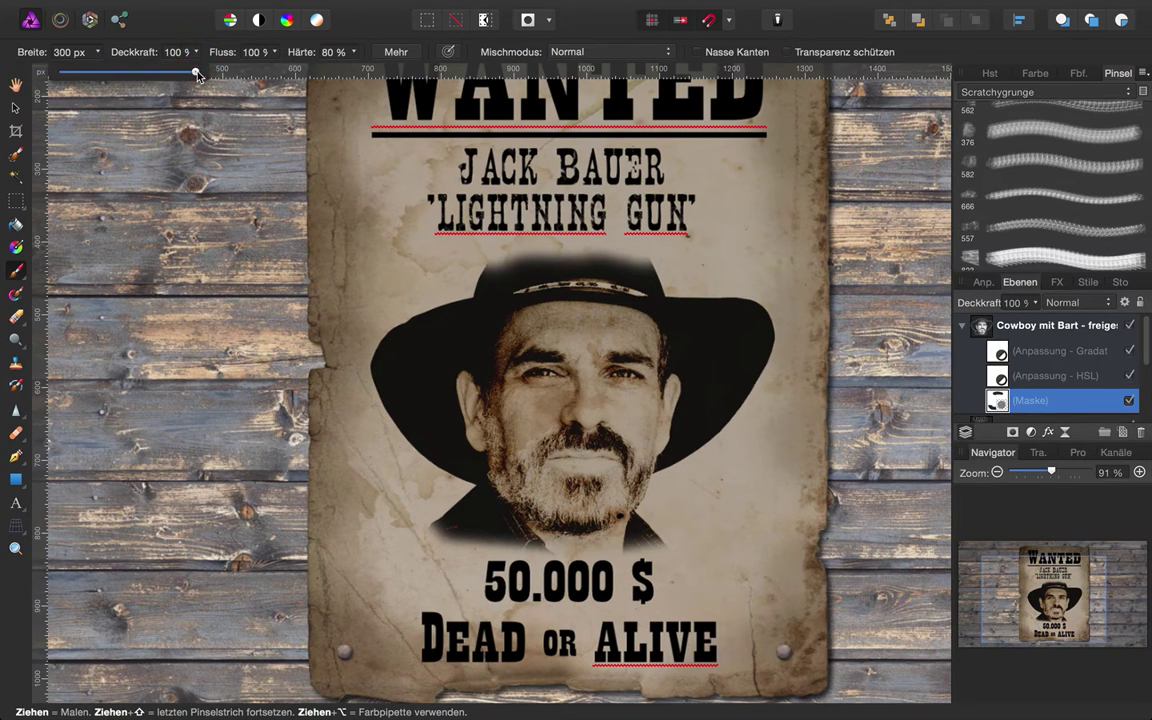
{"action": "left_click_drag", "start_coordinate": [197, 73], "coordinate": [101, 75]}
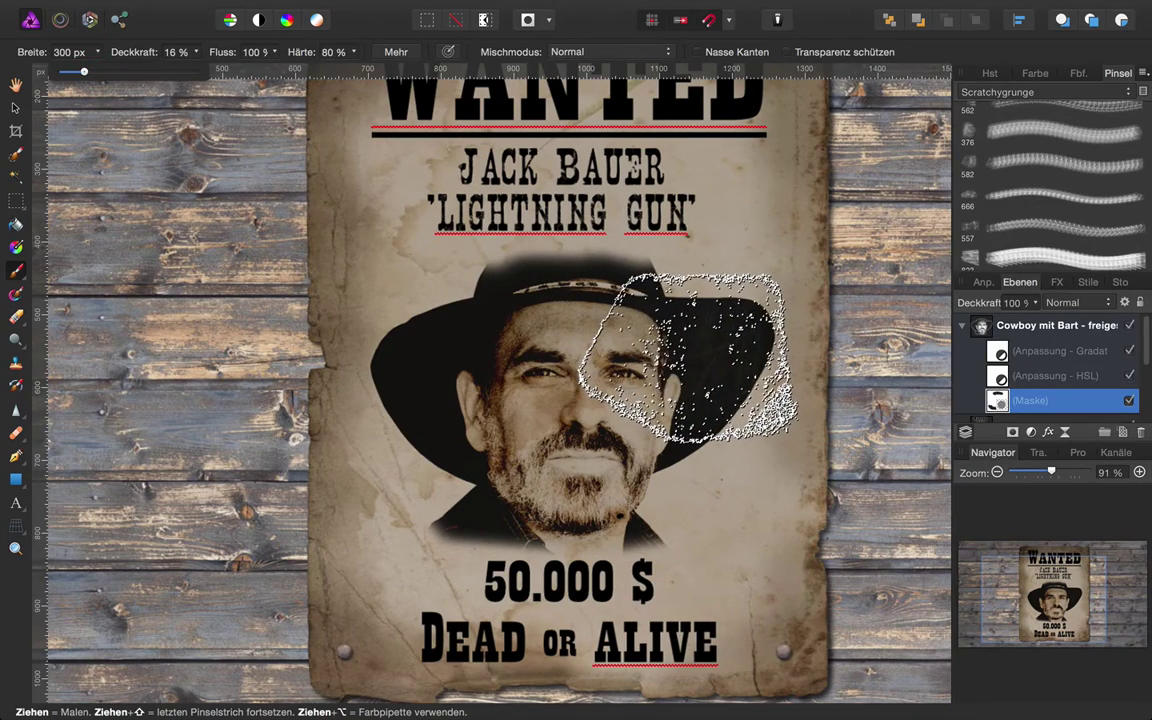
Brush faint scratches across the cowboy's hat, face and jacket on the portrait's mask with the 300 px grunge brush.
{"action": "scroll", "coordinate": [680, 350], "scroll_direction": "up", "scroll_amount": 2}
{"action": "scroll", "coordinate": [688, 357], "scroll_direction": "up", "scroll_amount": 4}
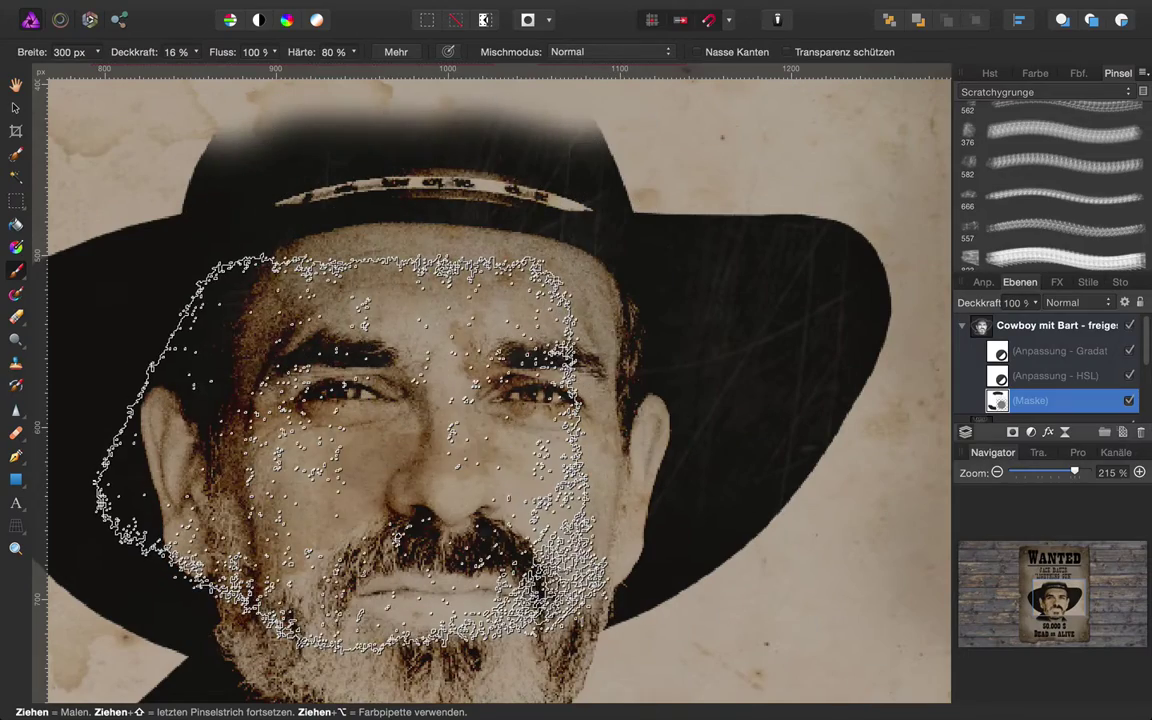
{"action": "scroll", "coordinate": [350, 450], "scroll_direction": "left", "scroll_amount": 5}
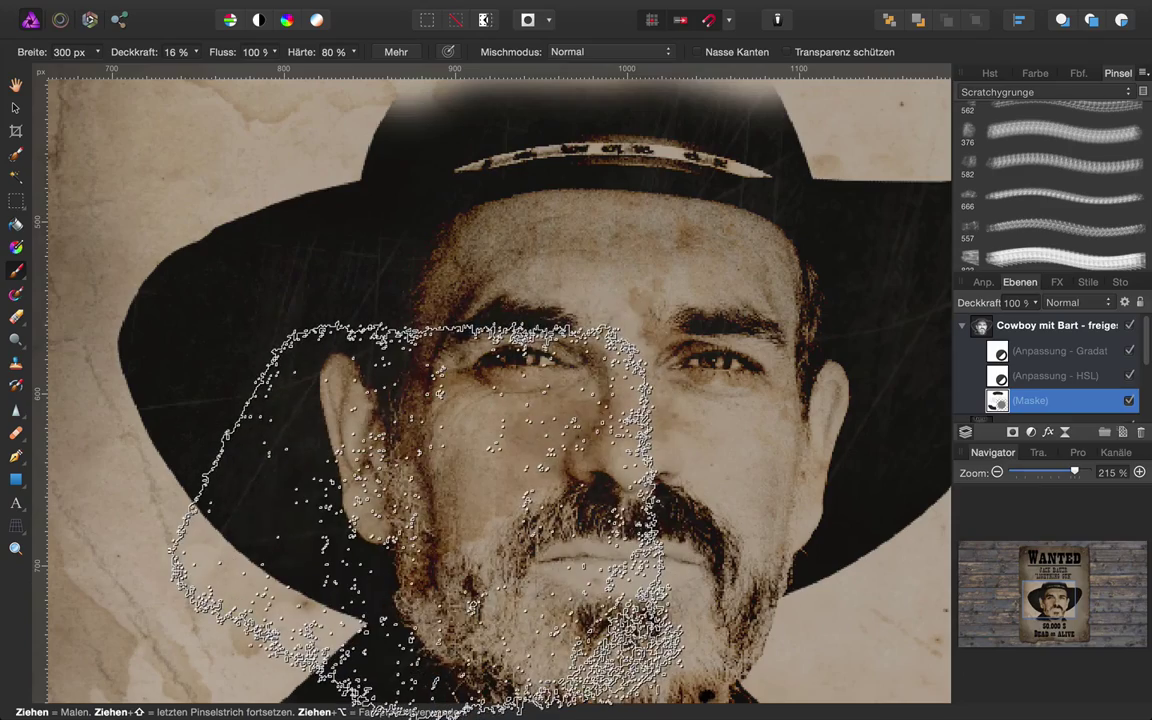
{"action": "scroll", "coordinate": [425, 520], "scroll_direction": "down", "scroll_amount": 2}
{"action": "scroll", "coordinate": [425, 520], "scroll_direction": "down", "scroll_amount": 5}
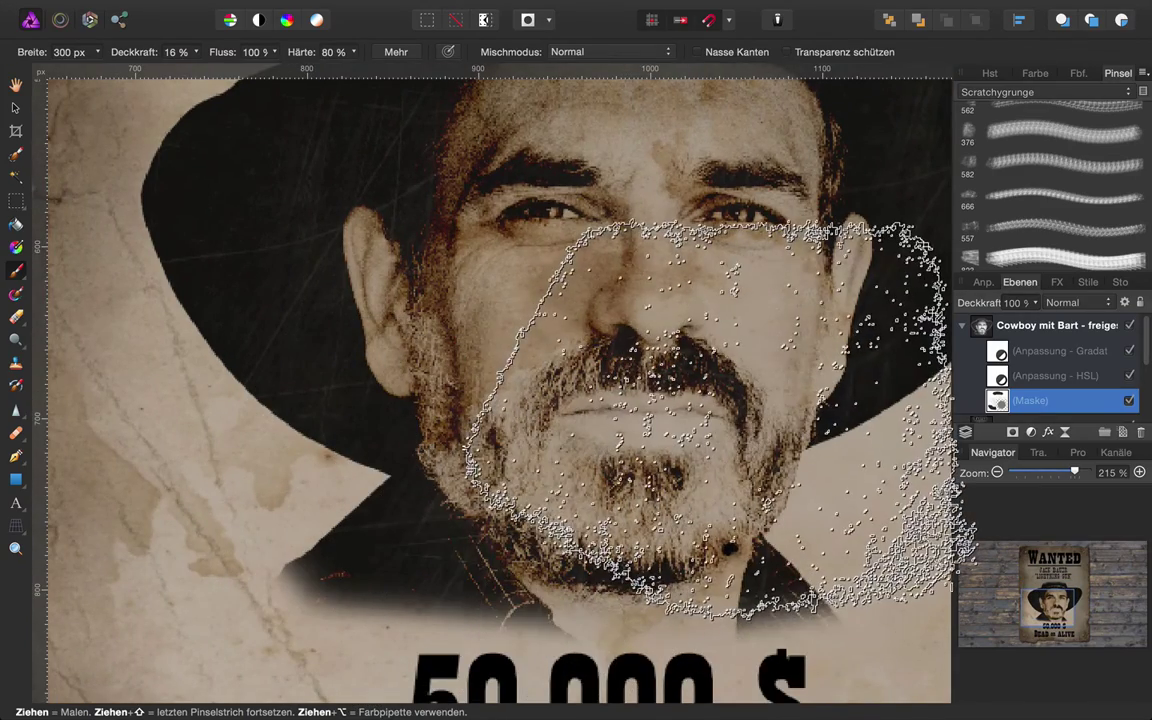
{"action": "scroll", "coordinate": [720, 418], "scroll_direction": "up", "scroll_amount": 4}
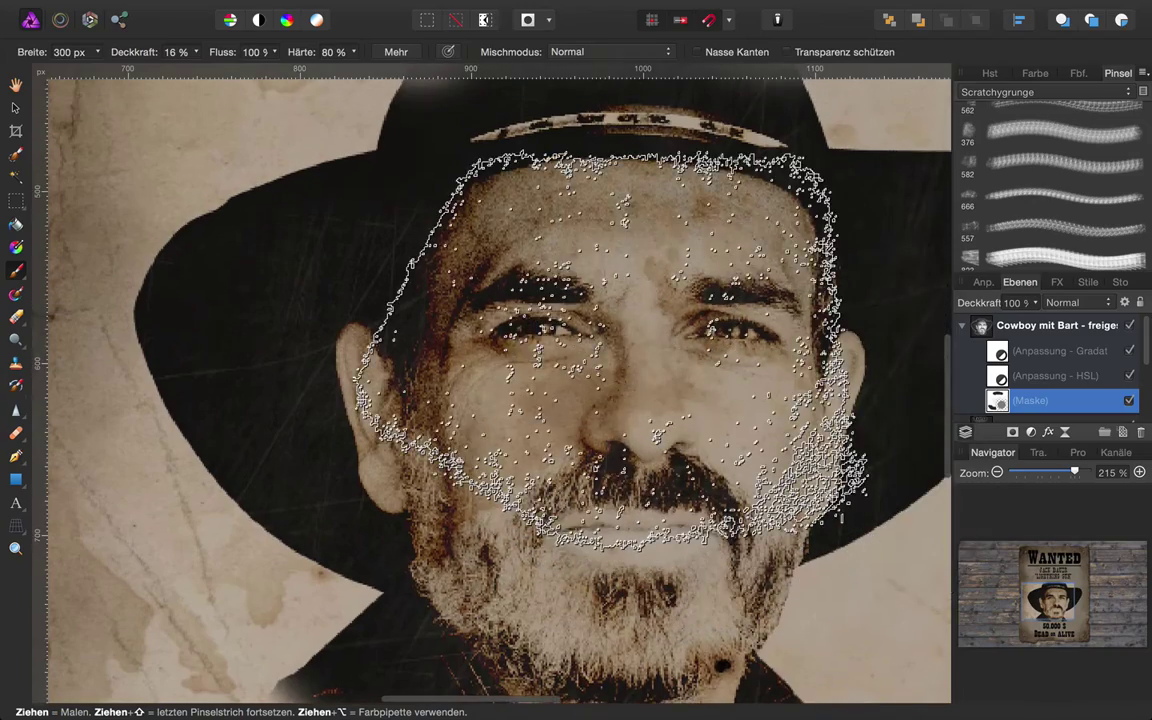
{"action": "scroll", "coordinate": [605, 348], "scroll_direction": "up", "scroll_amount": 4}
{"action": "scroll", "coordinate": [615, 343], "scroll_direction": "down", "scroll_amount": 4}
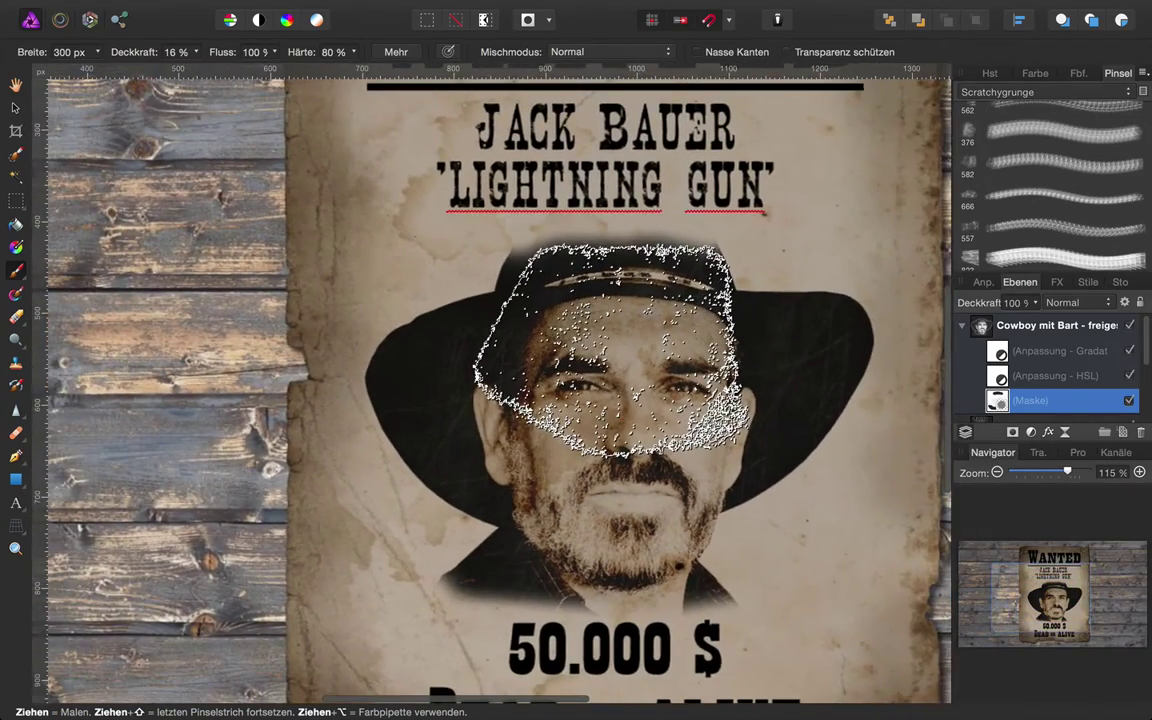
{"action": "scroll", "coordinate": [615, 360], "scroll_direction": "down", "scroll_amount": 3}
{"action": "scroll", "coordinate": [615, 360], "scroll_direction": "down", "scroll_amount": 2}
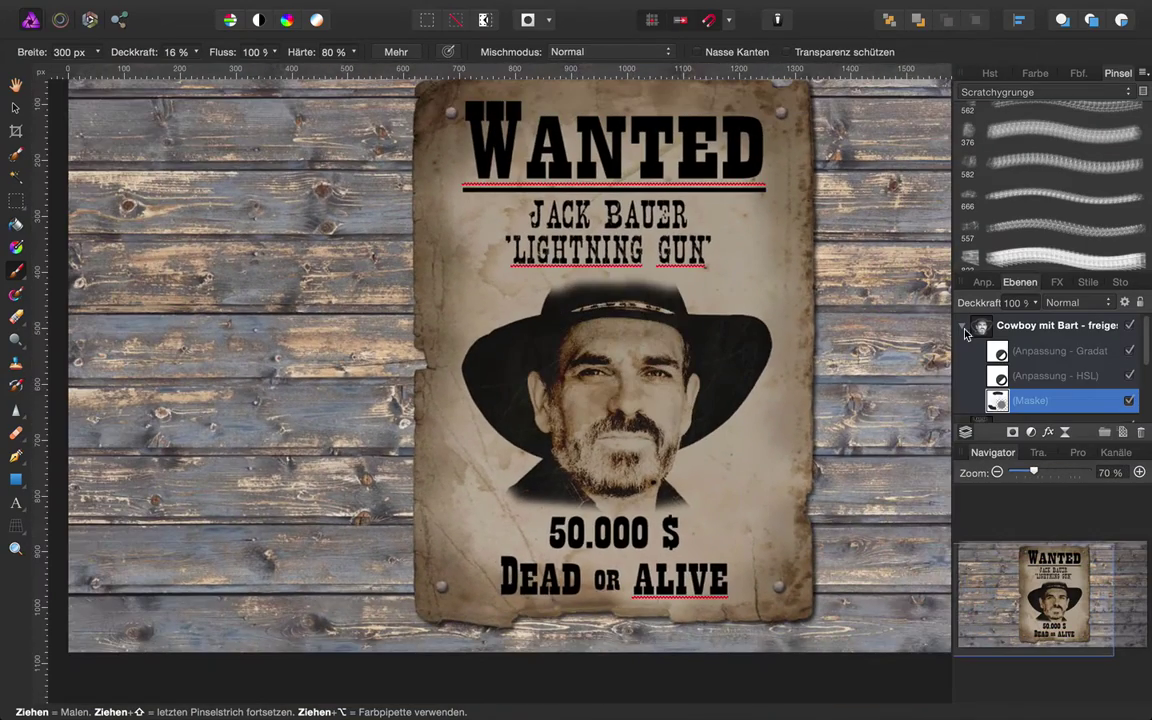
Collapse the cowboy photo layer, add a mask to the Text group, select that mask and set its opacity to 90%.
{"action": "left_click", "coordinate": [963, 327]}
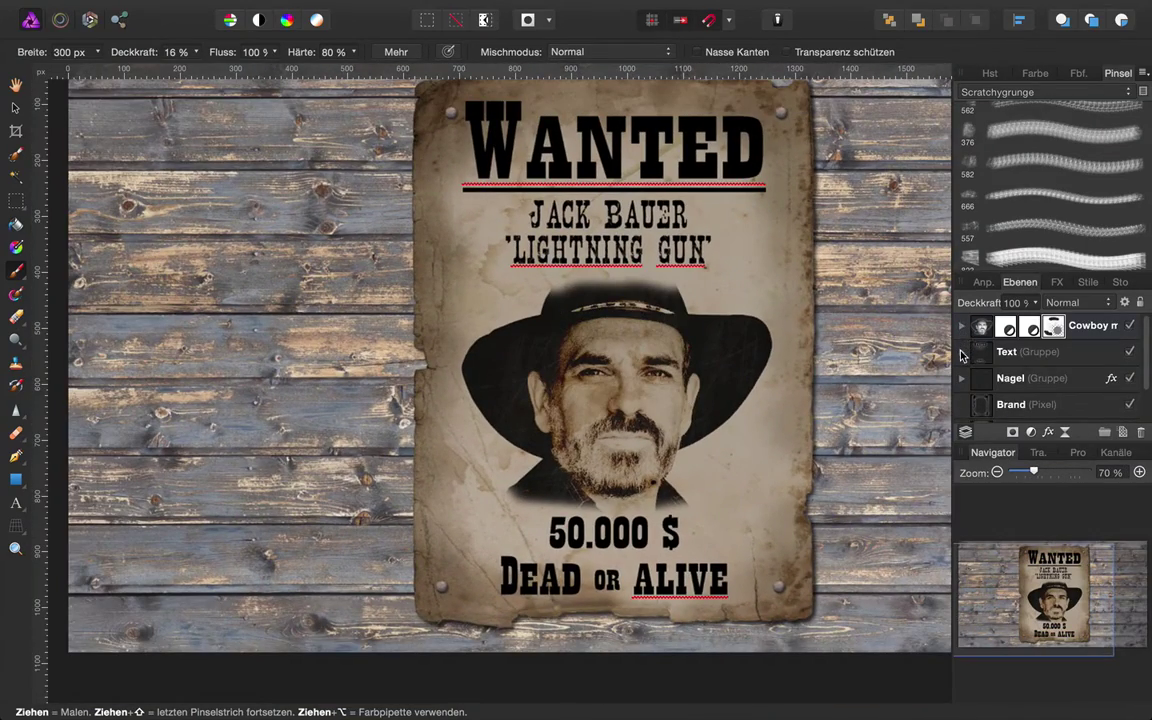
{"action": "left_click", "coordinate": [1008, 356]}
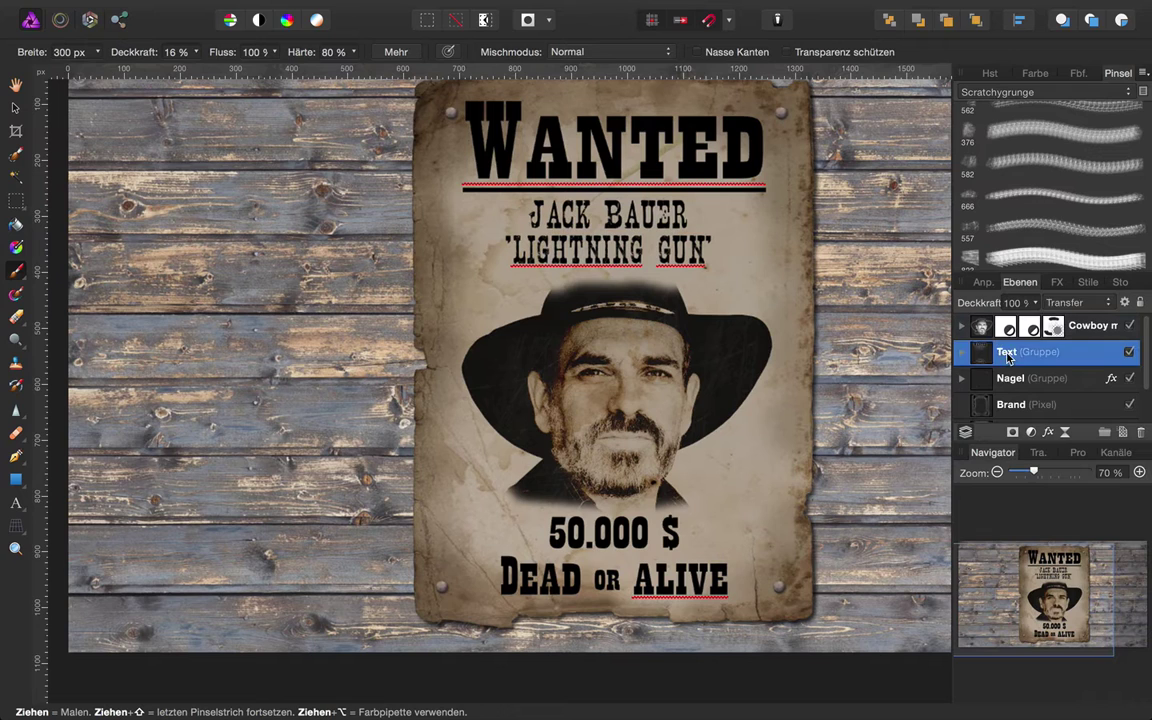
{"action": "left_click", "coordinate": [1013, 433]}
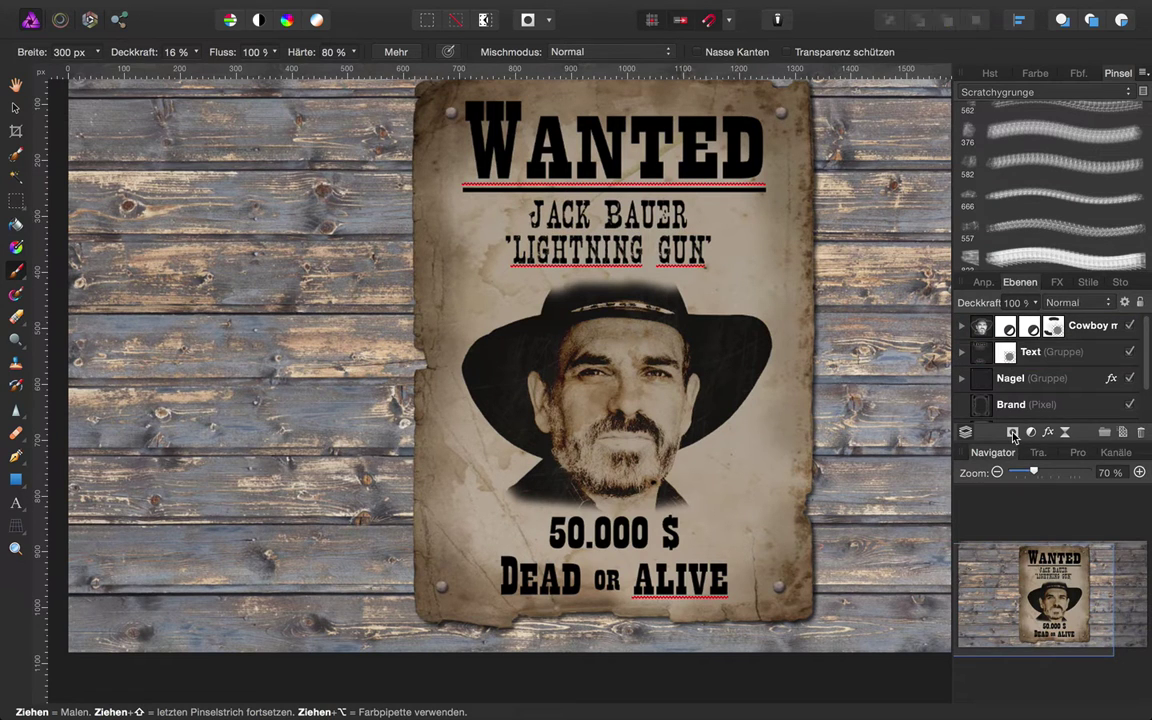
{"action": "left_click", "coordinate": [1008, 357]}
{"action": "left_click", "coordinate": [1036, 304]}
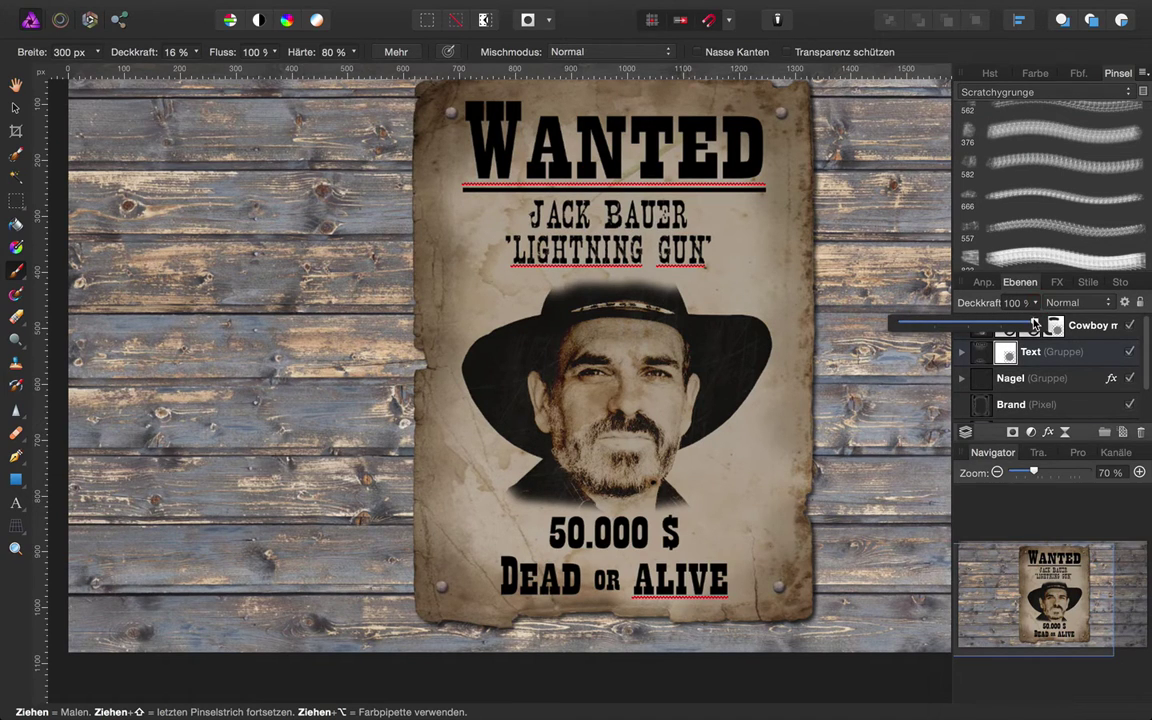
{"action": "left_click_drag", "start_coordinate": [1034, 324], "coordinate": [1031, 324]}
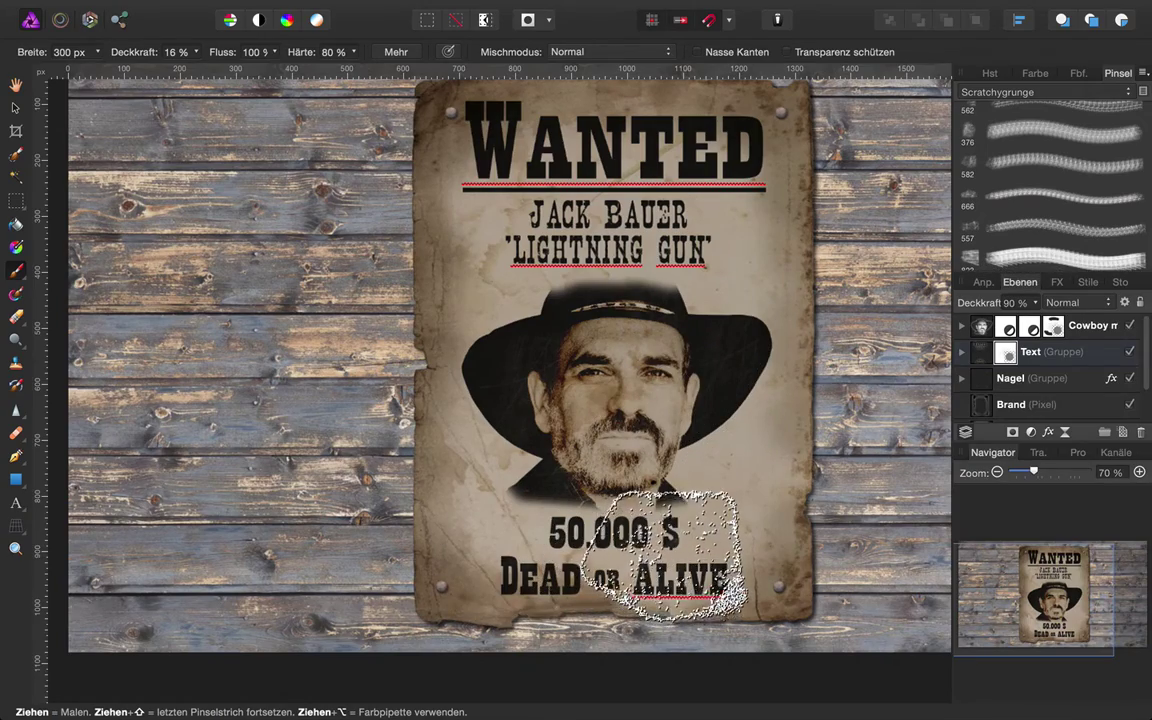
Brush worn, scratched areas over the poster's lower and upper lettering on the Text group's mask with the grunge brush.
{"action": "scroll", "coordinate": [662, 557], "scroll_direction": "up", "scroll_amount": 3}
{"action": "scroll", "coordinate": [662, 555], "scroll_direction": "up", "scroll_amount": 2}
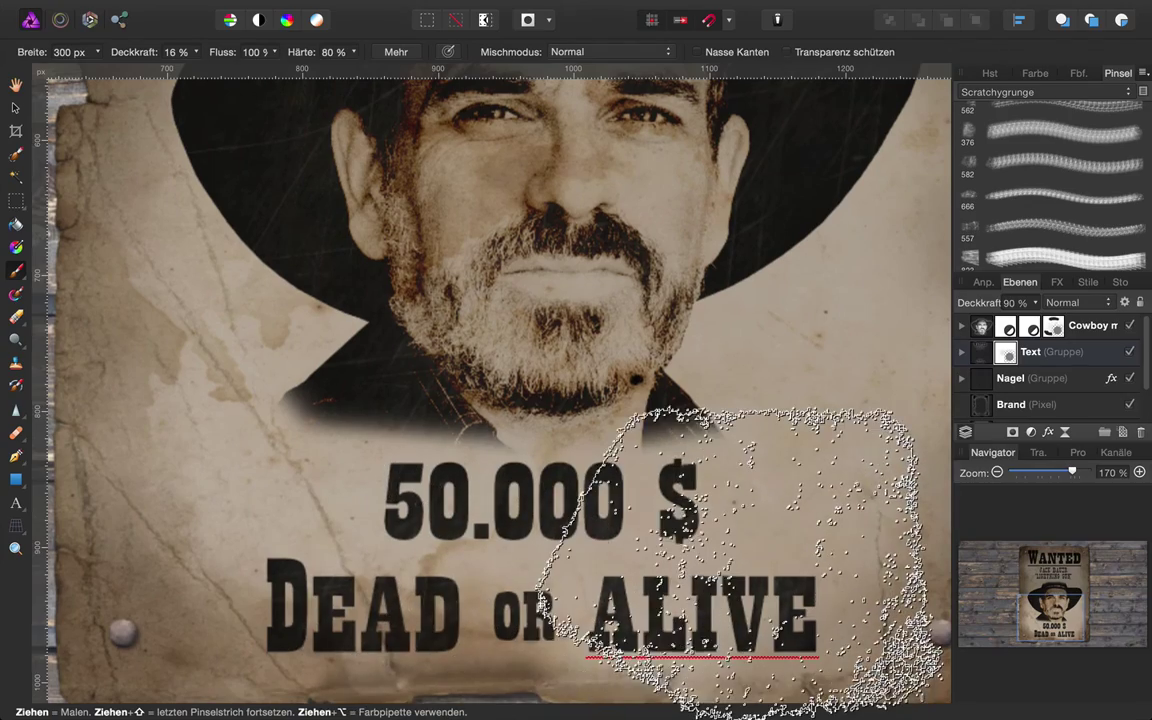
{"action": "scroll", "coordinate": [760, 560], "scroll_direction": "up", "scroll_amount": 5}
{"action": "scroll", "coordinate": [740, 560], "scroll_direction": "up", "scroll_amount": 5}
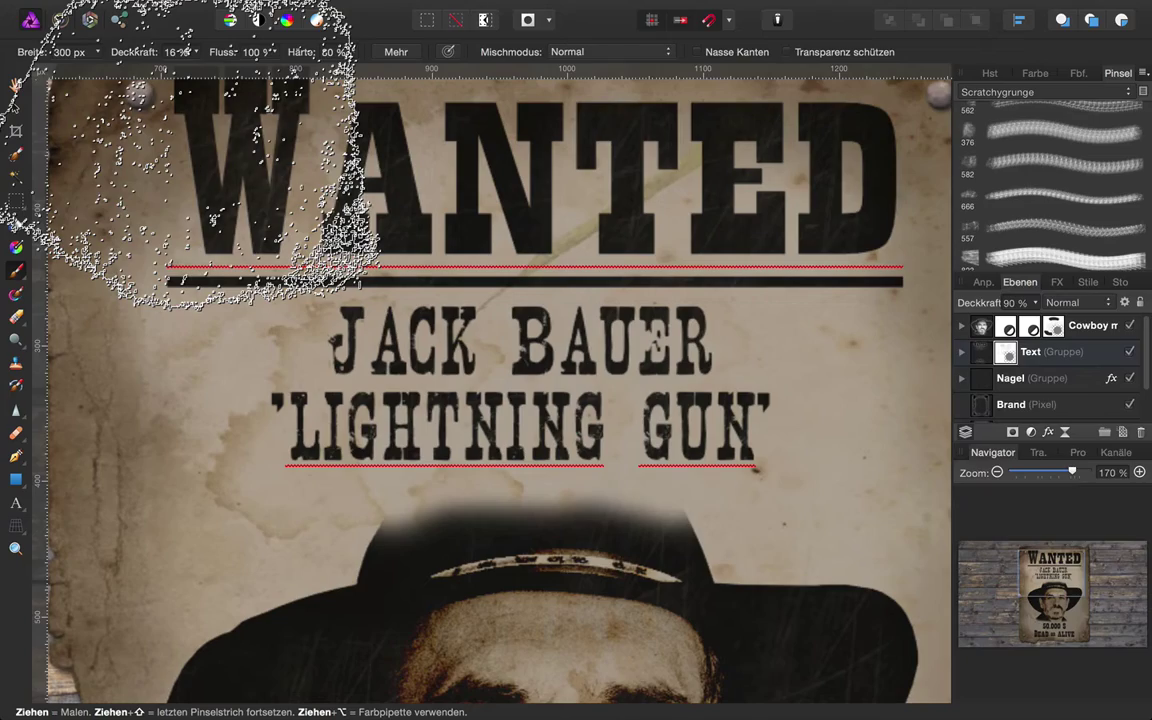
{"action": "scroll", "coordinate": [492, 312], "scroll_direction": "down", "scroll_amount": 5}
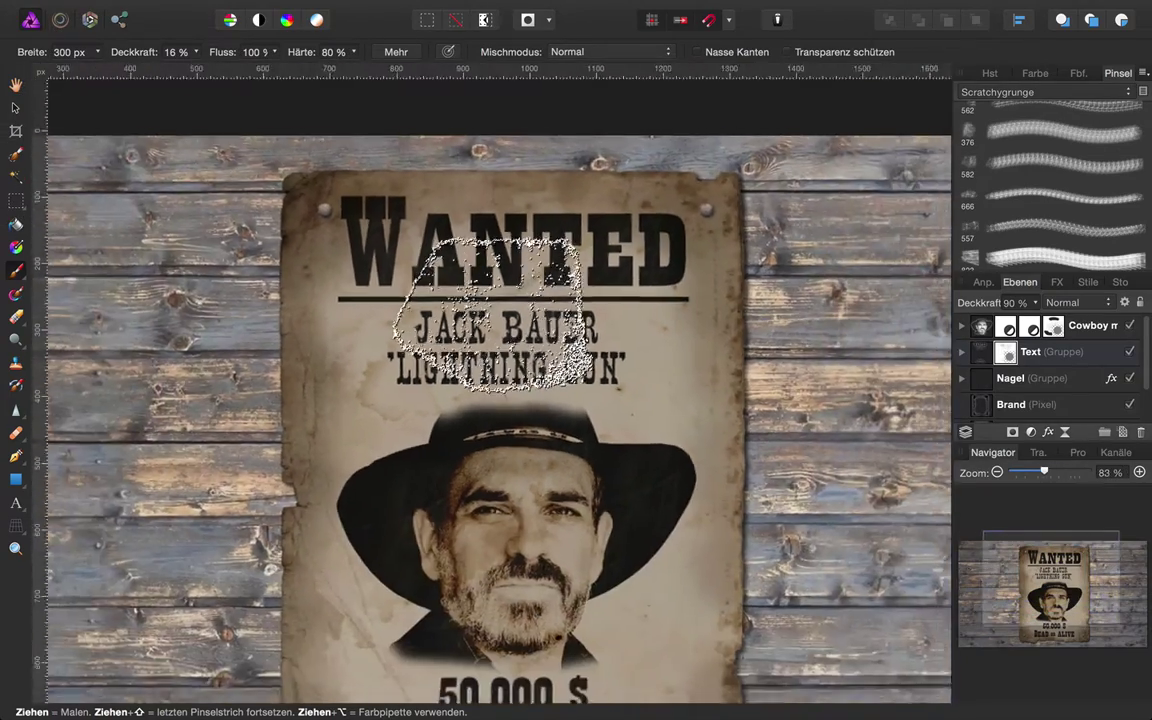
{"action": "scroll", "coordinate": [490, 312], "scroll_direction": "down", "scroll_amount": 4}
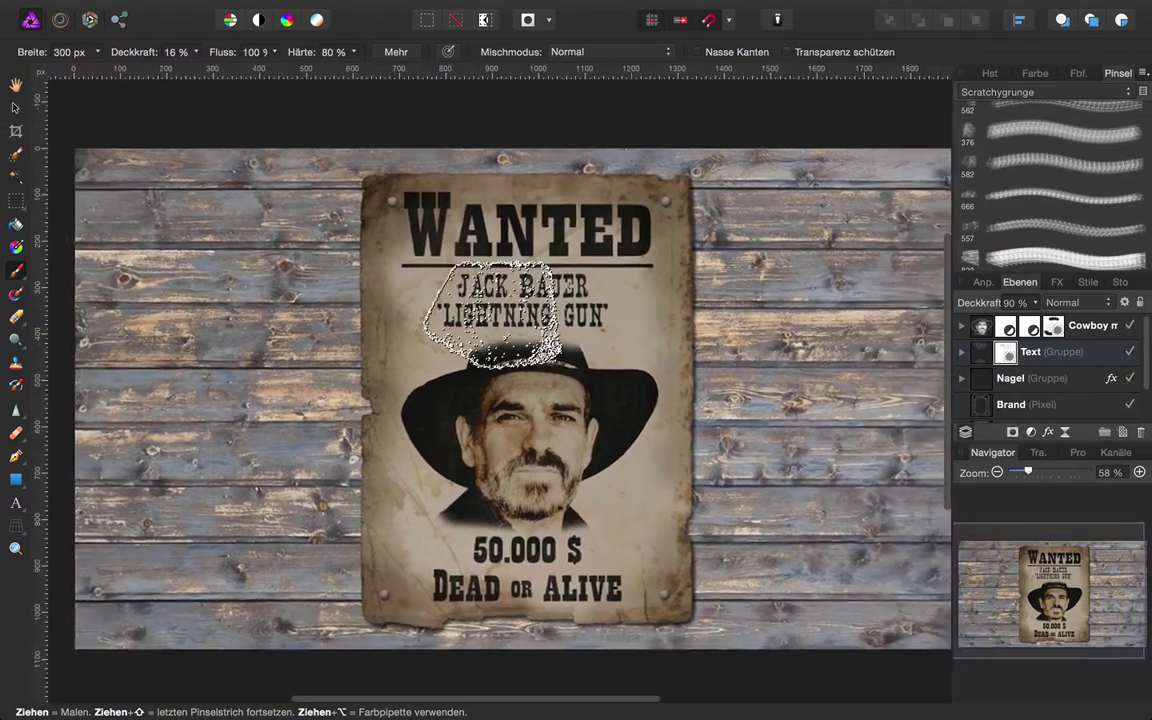
{"action": "scroll", "coordinate": [491, 314], "scroll_direction": "down", "scroll_amount": 1}
{"action": "scroll", "coordinate": [491, 314], "scroll_direction": "up", "scroll_amount": 1}
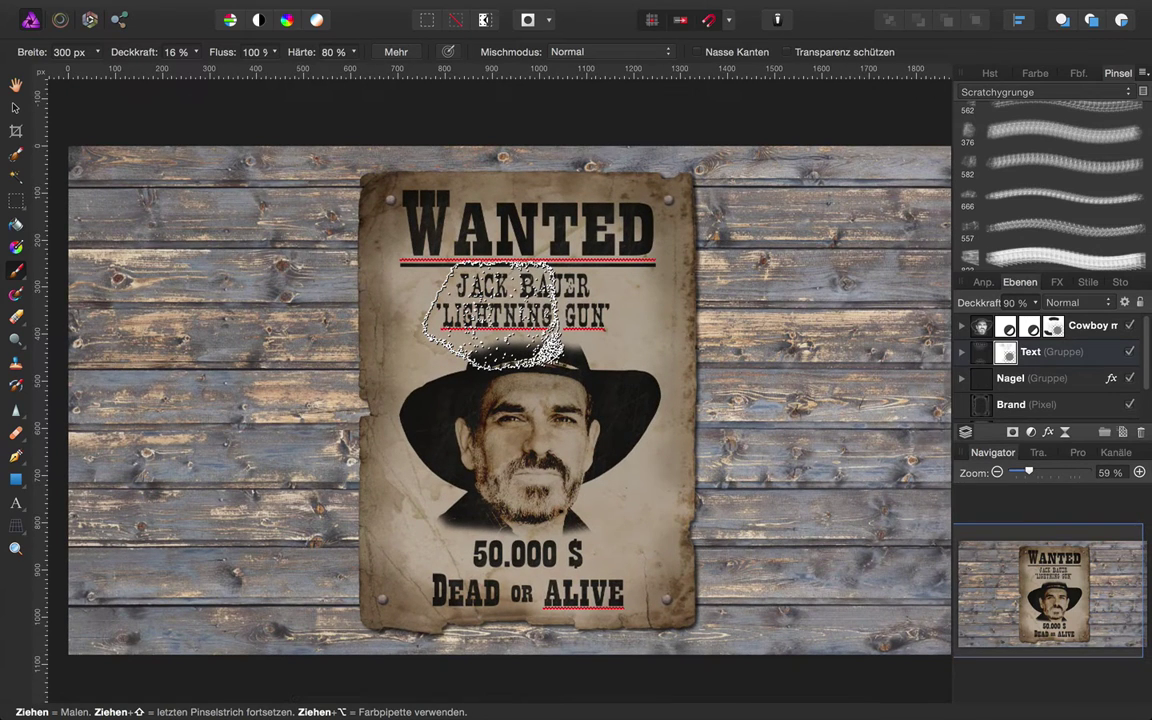
Add an HSL adjustment directly above the wood planks layer and lower its saturation to mute the wall's colours.
{"action": "left_click", "coordinate": [15, 108]}
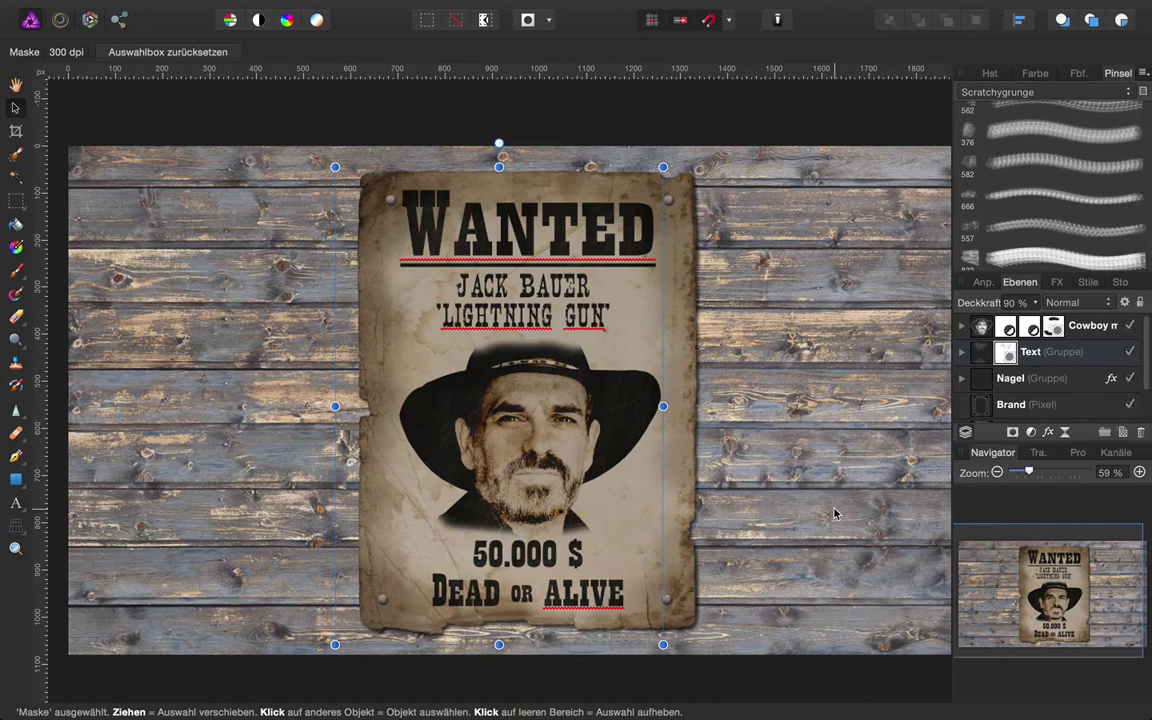
{"action": "scroll", "coordinate": [1001, 390], "scroll_direction": "down", "scroll_amount": 2}
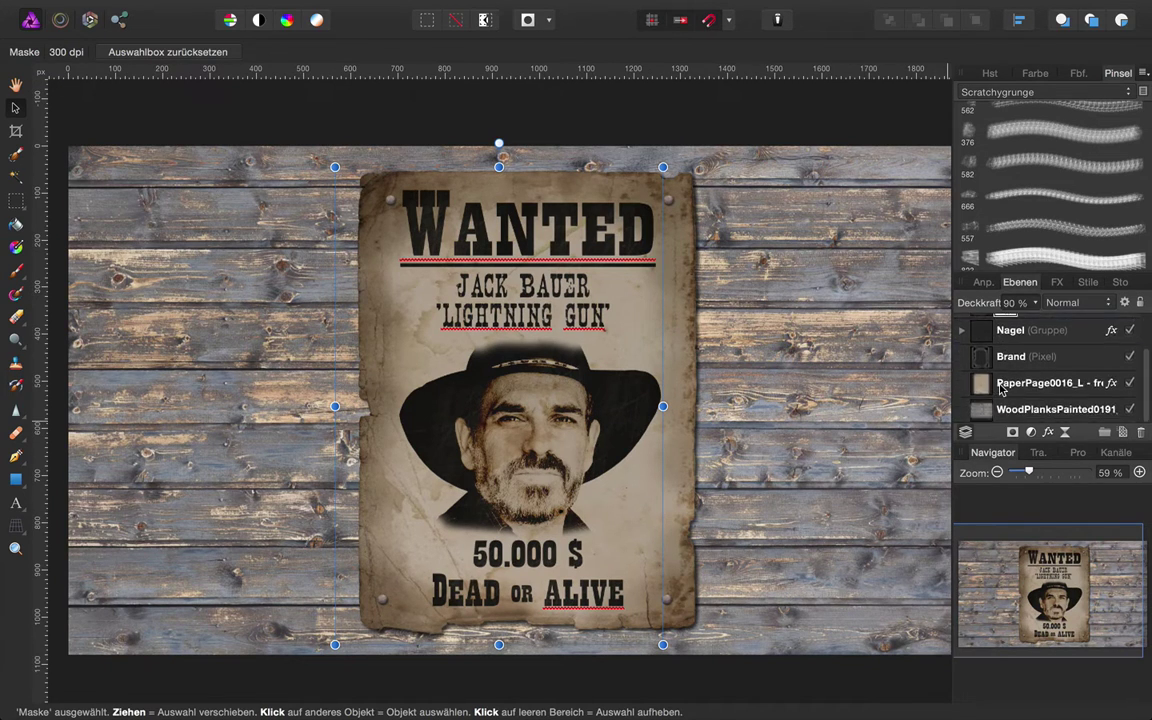
{"action": "left_click", "coordinate": [1020, 413]}
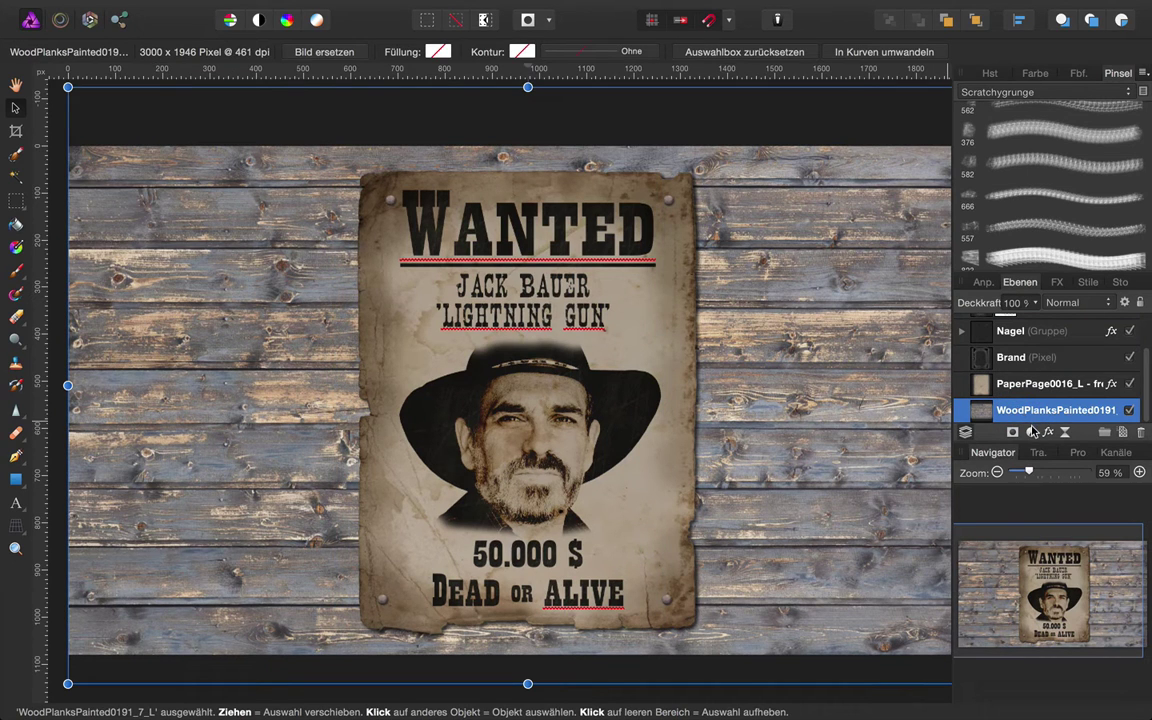
{"action": "left_click", "coordinate": [1032, 431]}
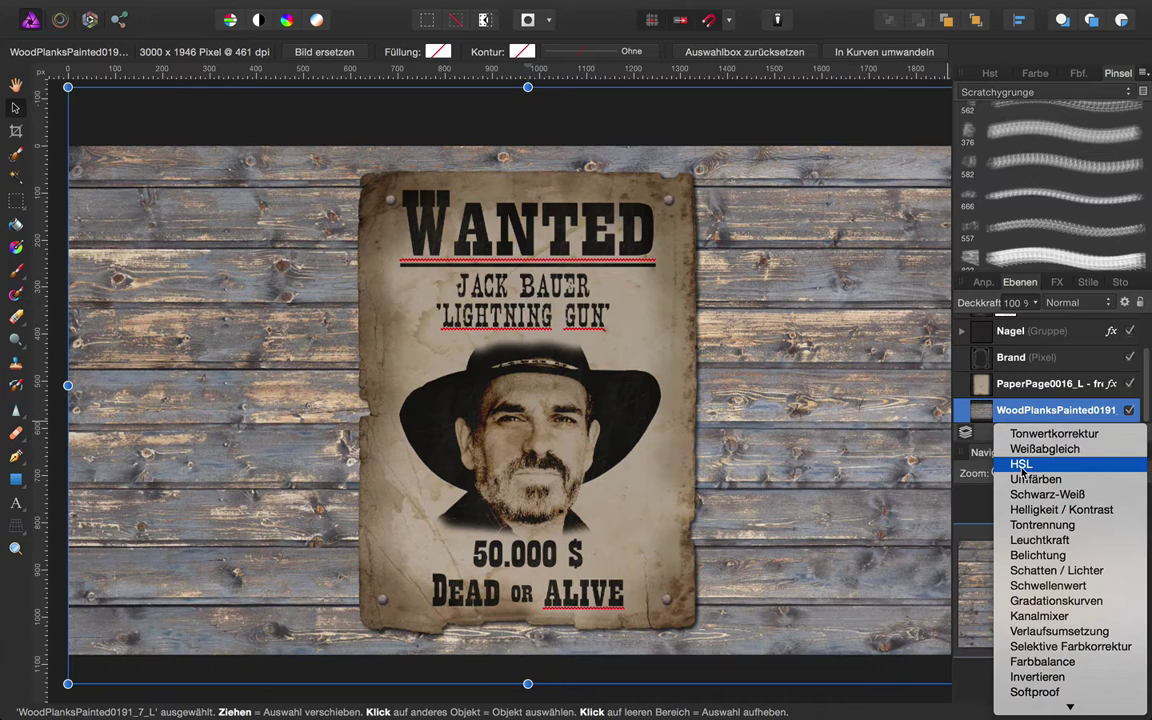
{"action": "left_click", "coordinate": [1022, 466]}
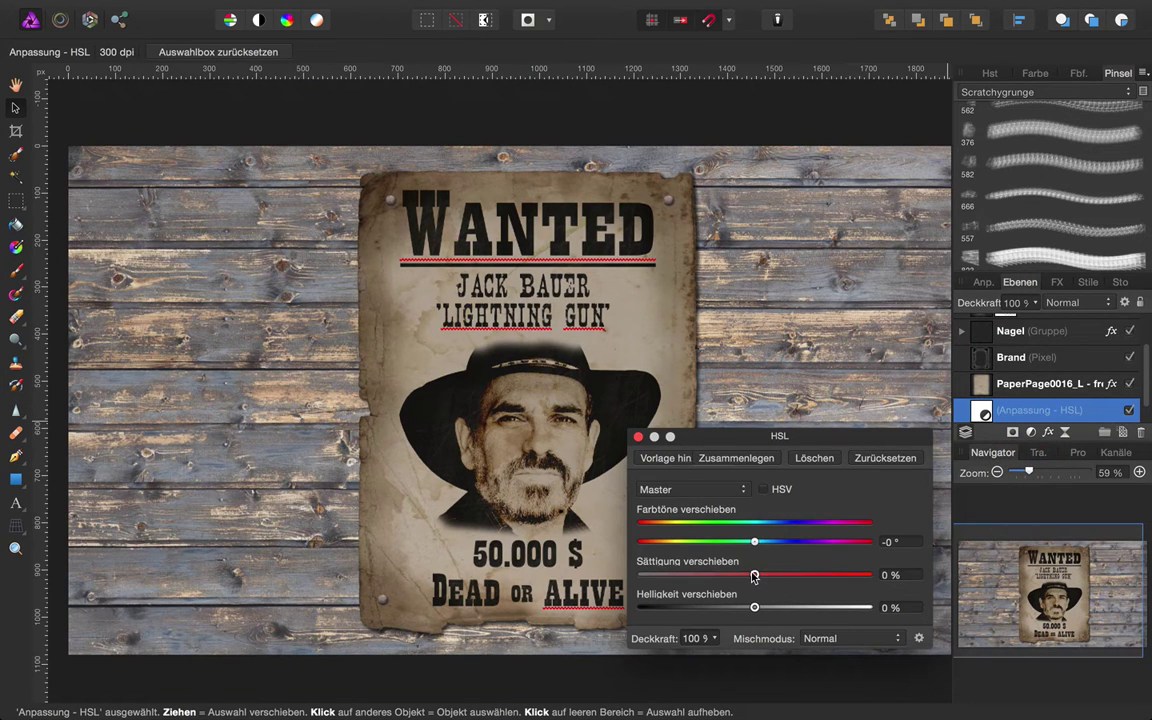
{"action": "left_click_drag", "start_coordinate": [754, 577], "coordinate": [685, 577]}
{"action": "left_click", "coordinate": [639, 438]}
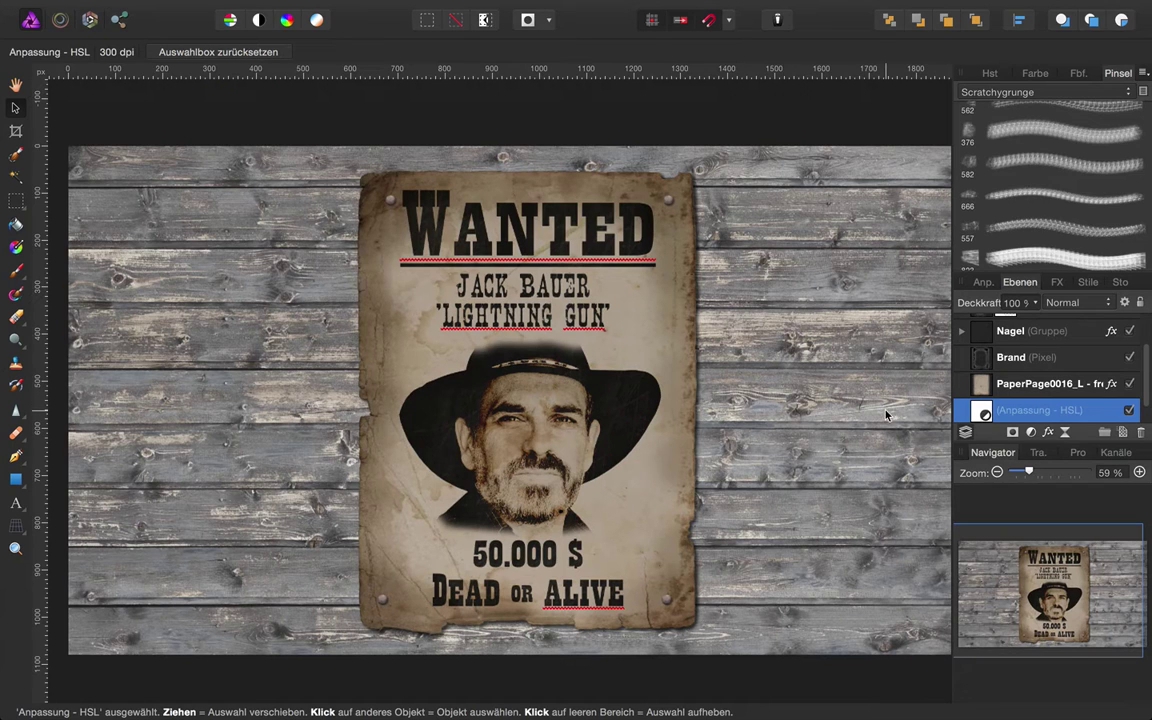
Add a Helligkeit / Kontrast adjustment above the wood planks and set its brightness to -31%.
{"action": "left_click", "coordinate": [1032, 432]}
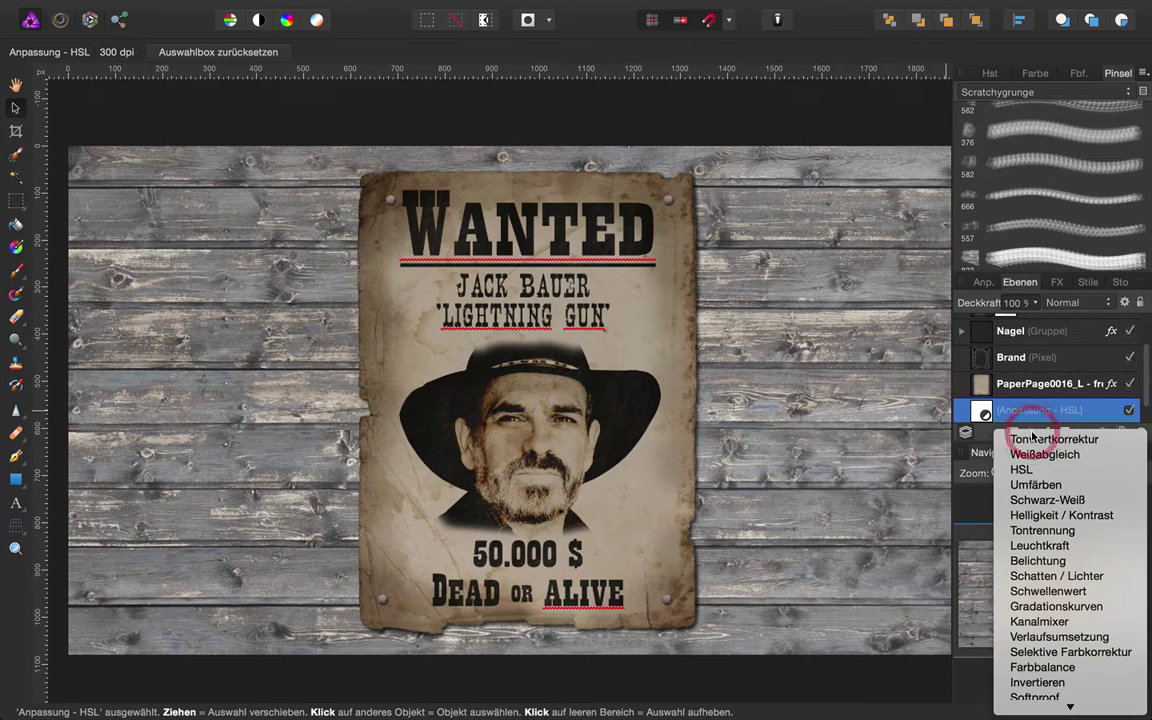
{"action": "left_click", "coordinate": [1037, 516]}
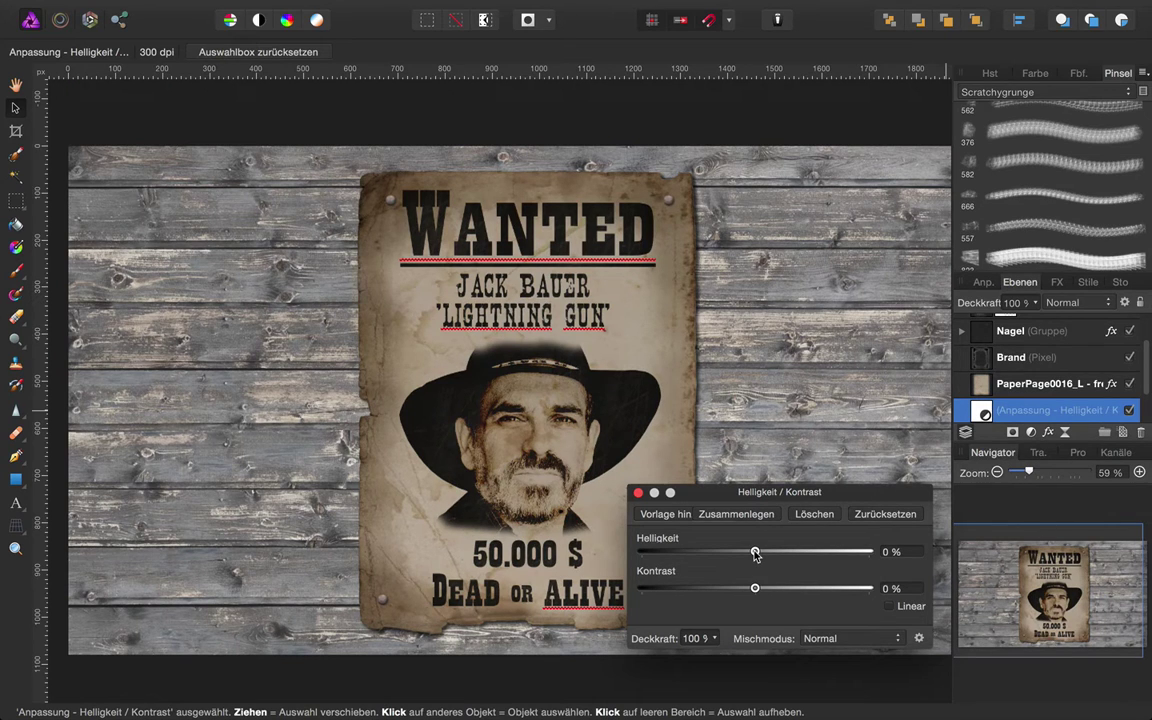
{"action": "left_click_drag", "start_coordinate": [755, 553], "coordinate": [720, 556]}
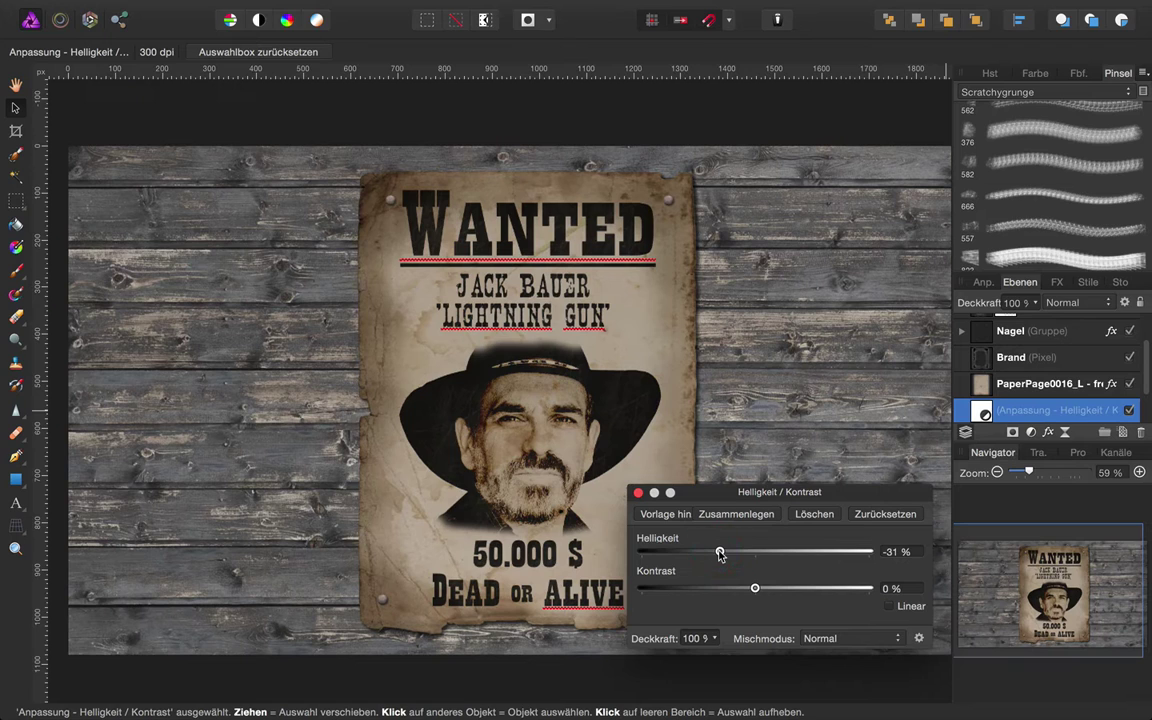
{"action": "left_click", "coordinate": [638, 493]}
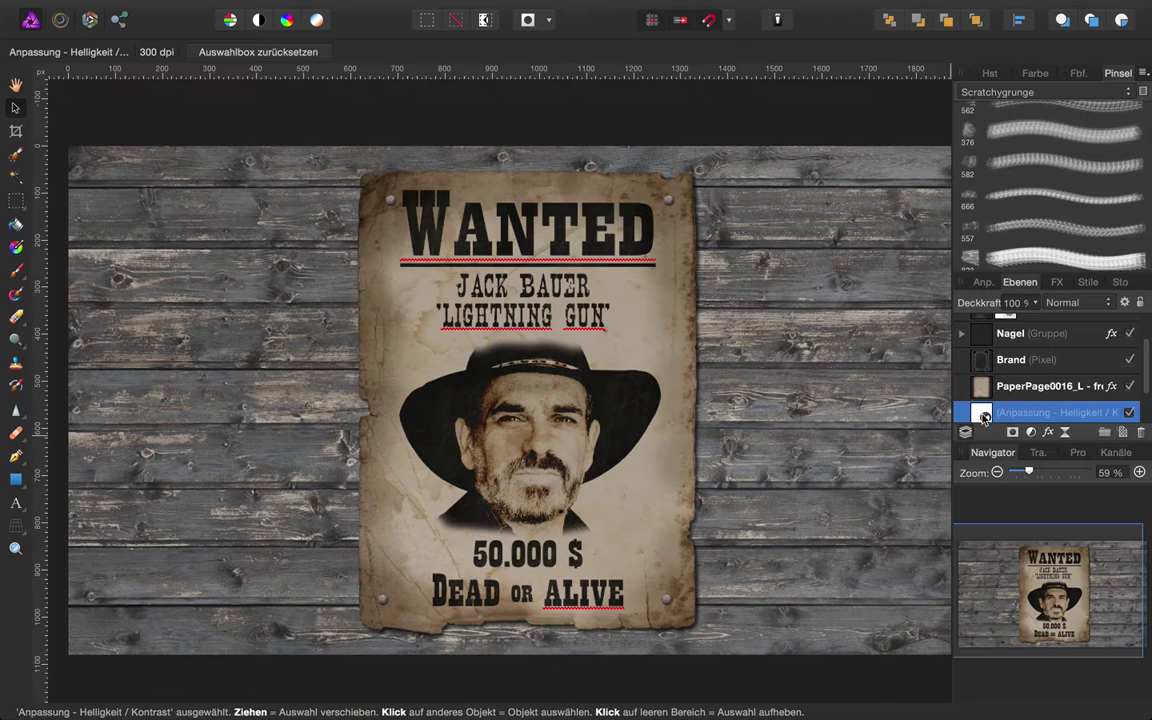
Apply a Vignette filter to the WoodPlanksPainted layer with Belichtung set to about -1,18, darkening the wall's edges.
{"action": "scroll", "coordinate": [987, 413], "scroll_direction": "down", "scroll_amount": 2}
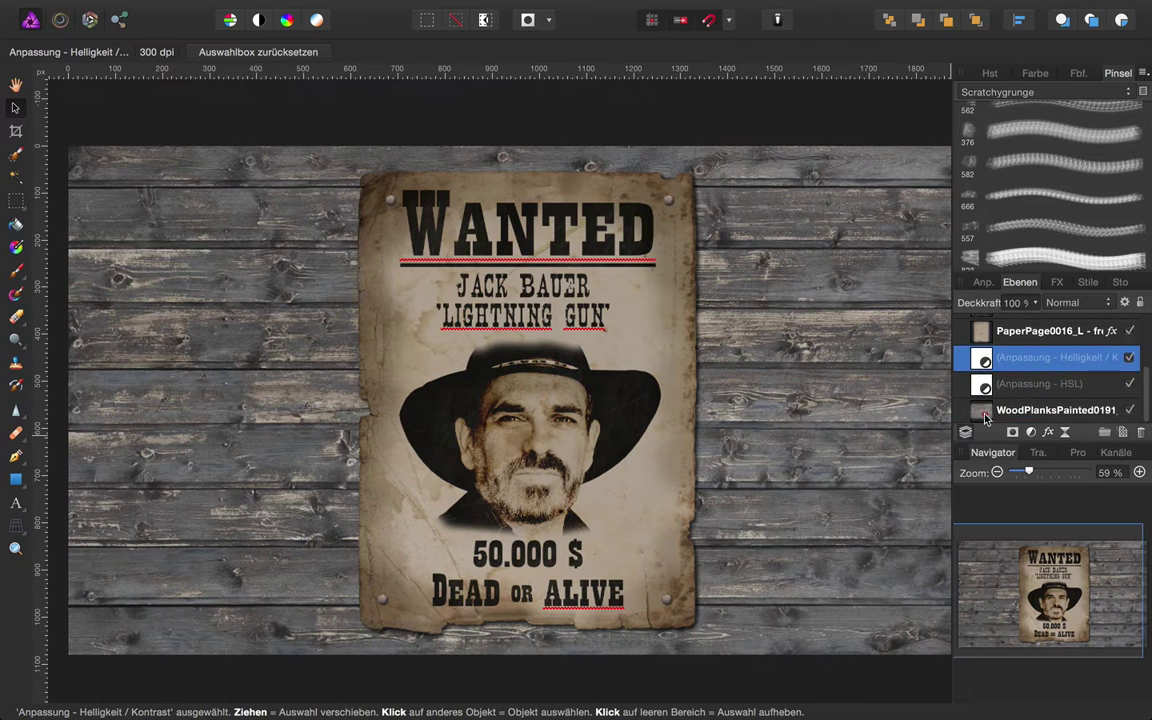
{"action": "left_click", "coordinate": [986, 411]}
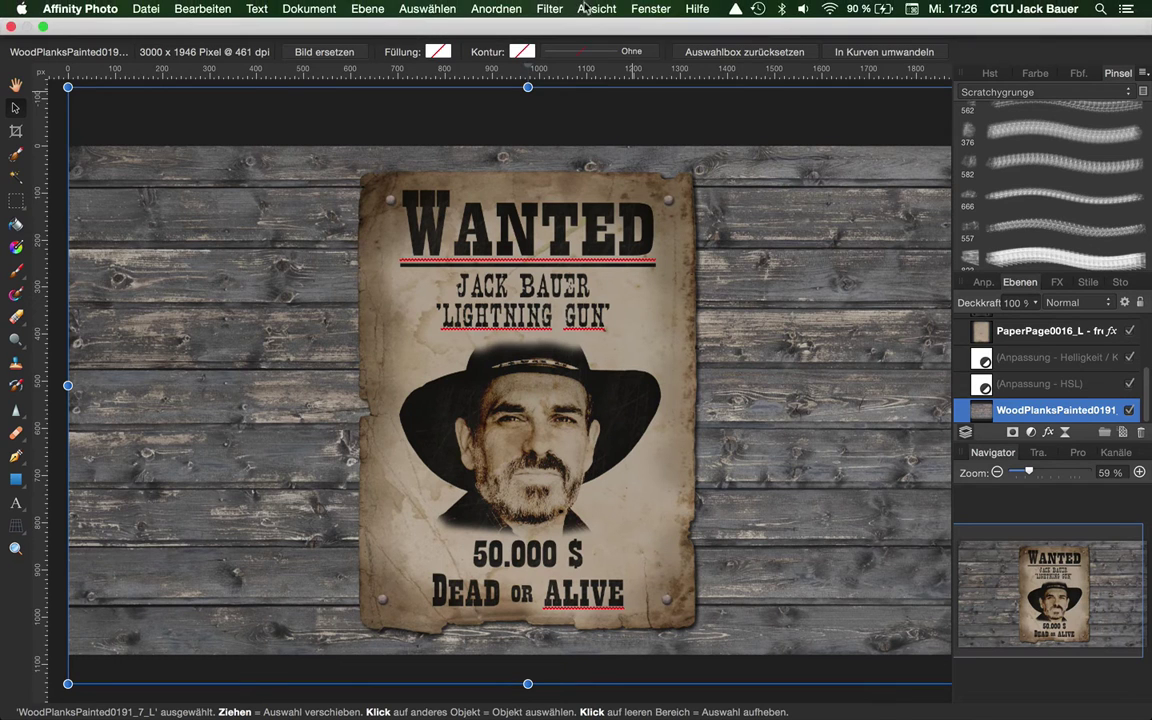
{"action": "left_click", "coordinate": [550, 9]}
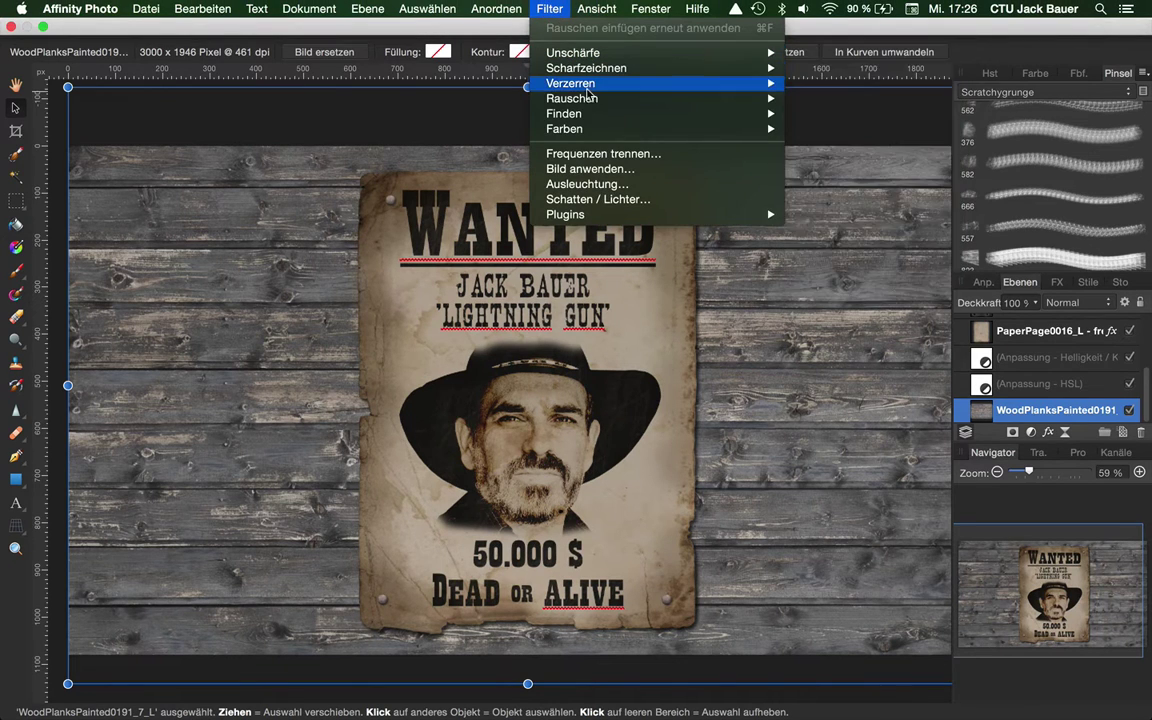
{"action": "mouse_move", "coordinate": [590, 119]}
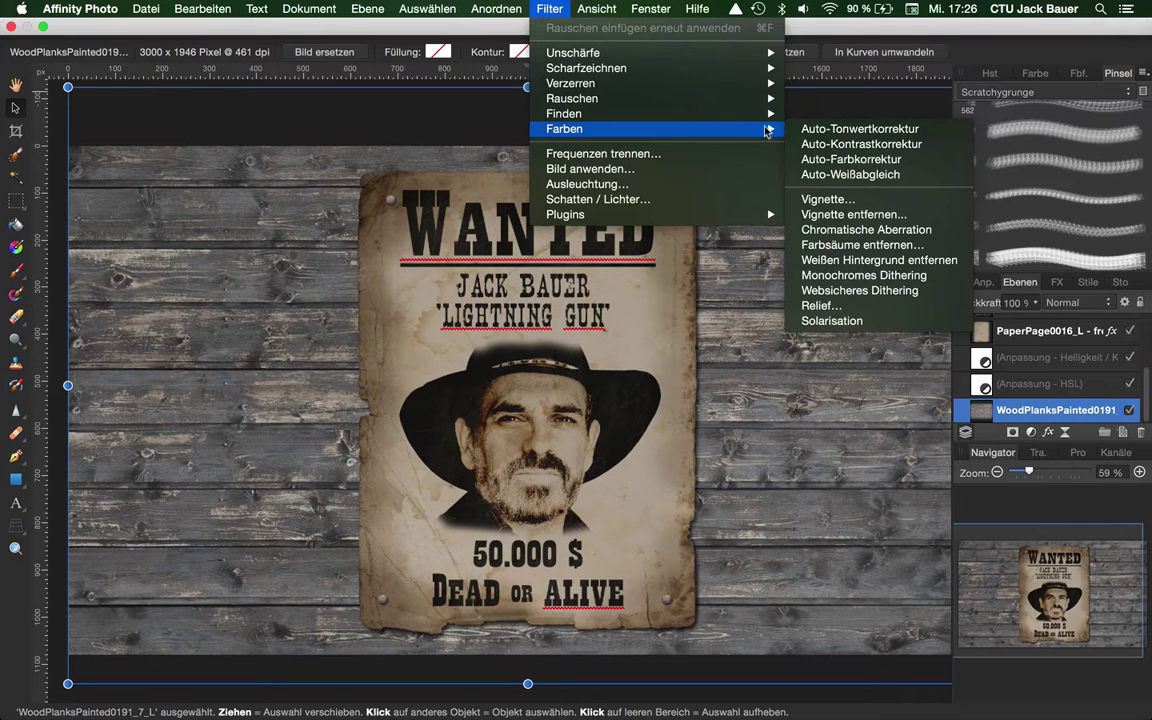
{"action": "left_click", "coordinate": [838, 200]}
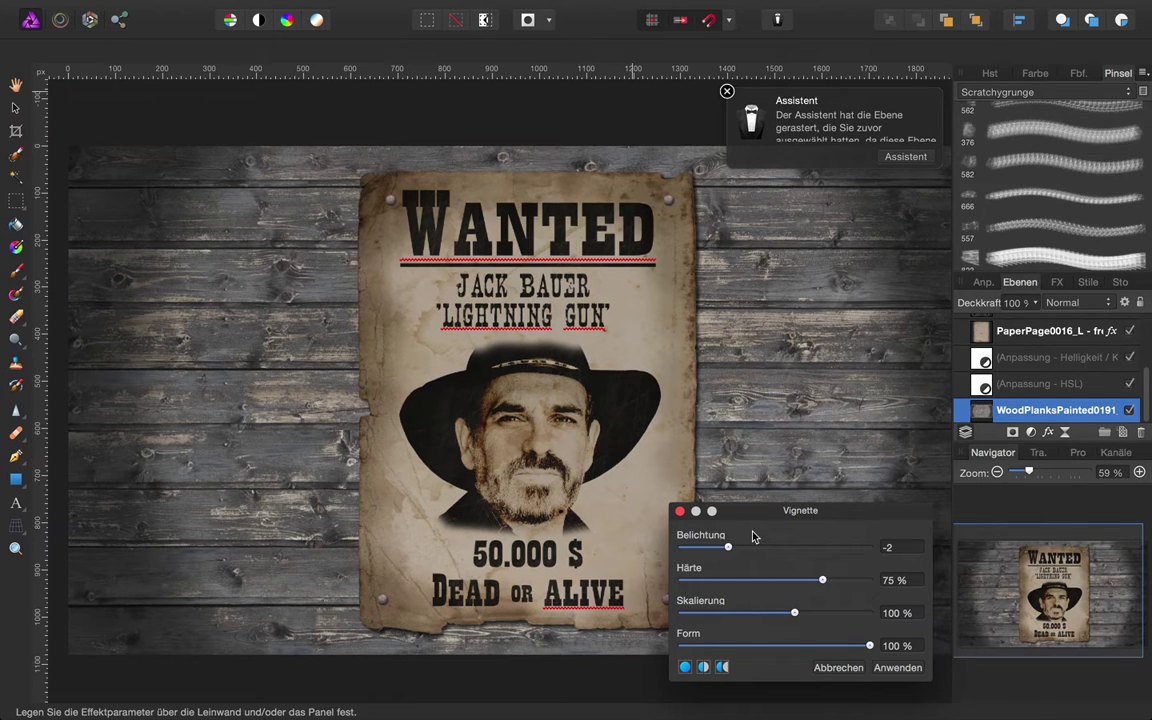
{"action": "left_click_drag", "start_coordinate": [728, 548], "coordinate": [750, 554]}
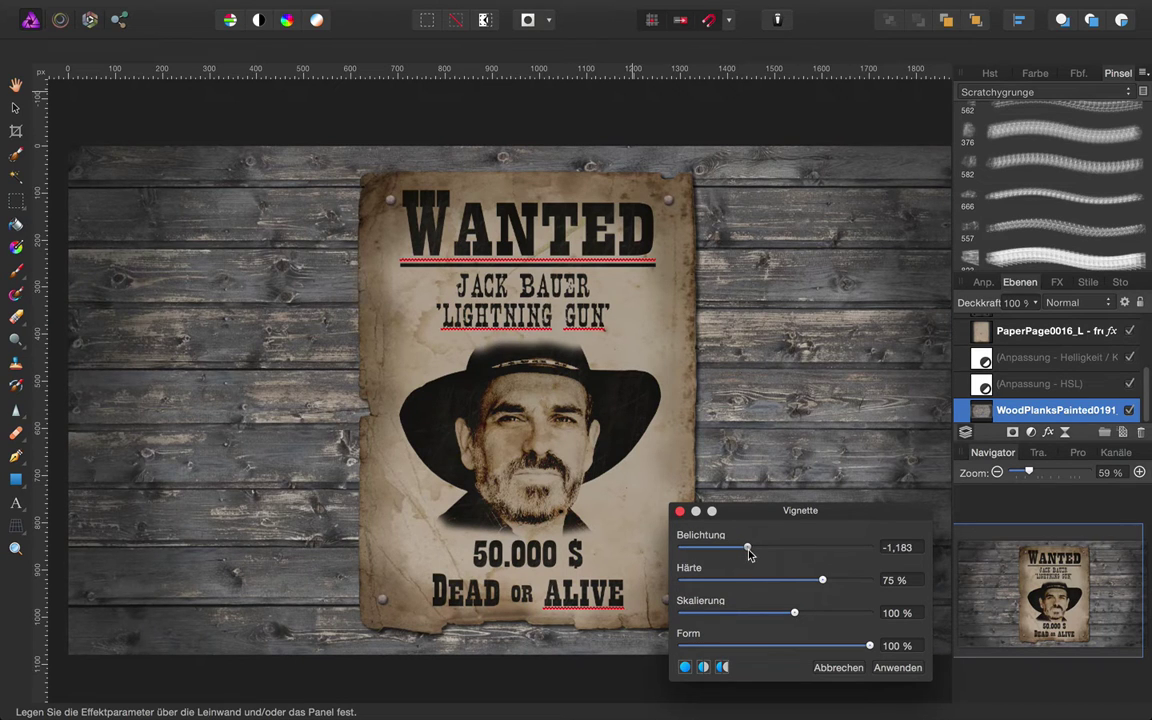
{"action": "left_click", "coordinate": [892, 667]}
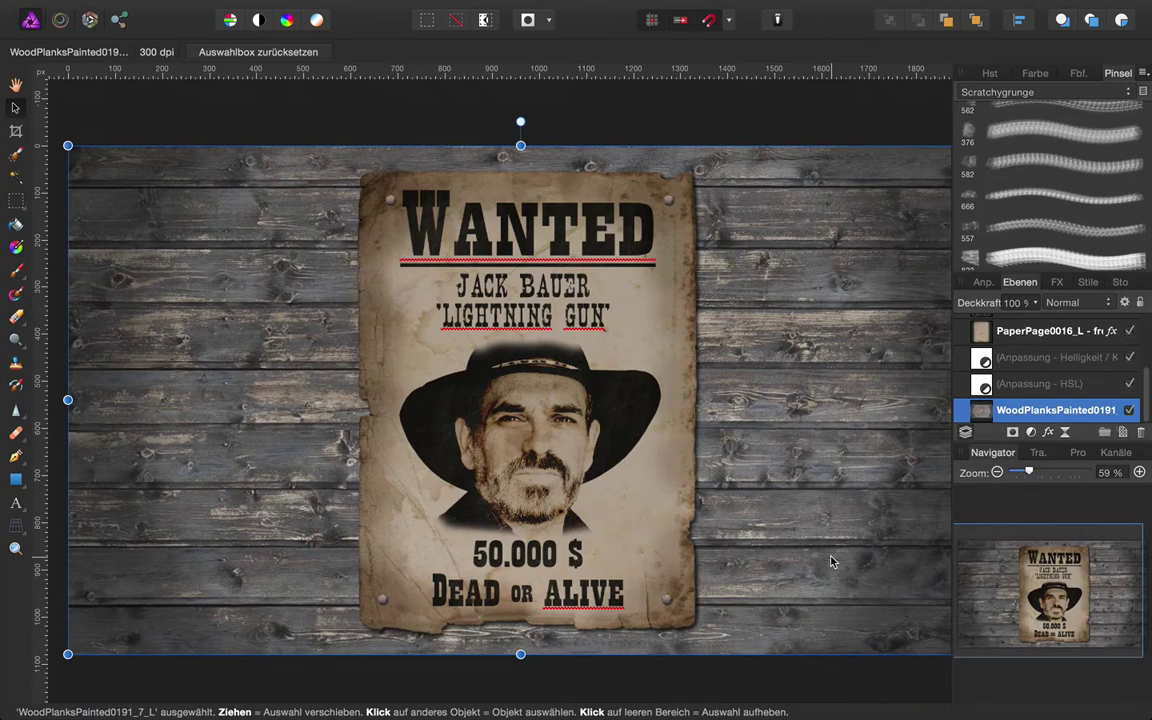